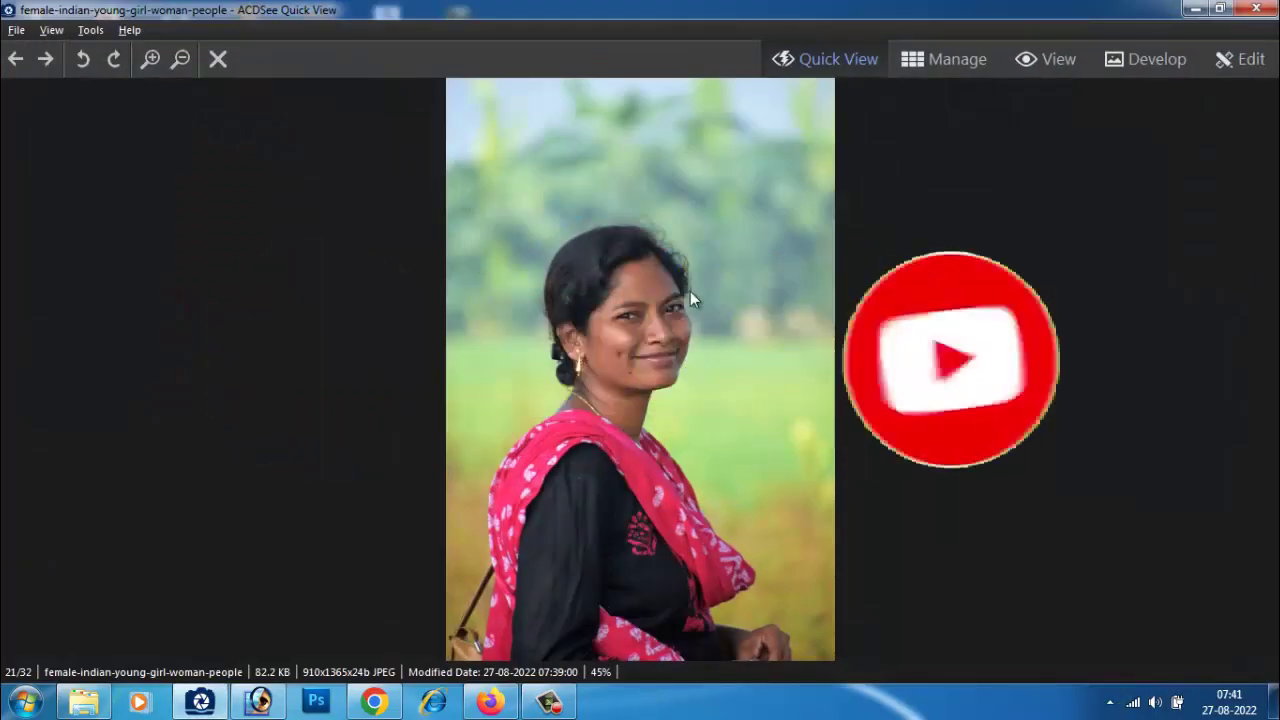
Inspect the woman's portrait up close in the image viewer and close the viewer.
left_click(150, 59)
left_click_drag(645, 376, 646, 320)
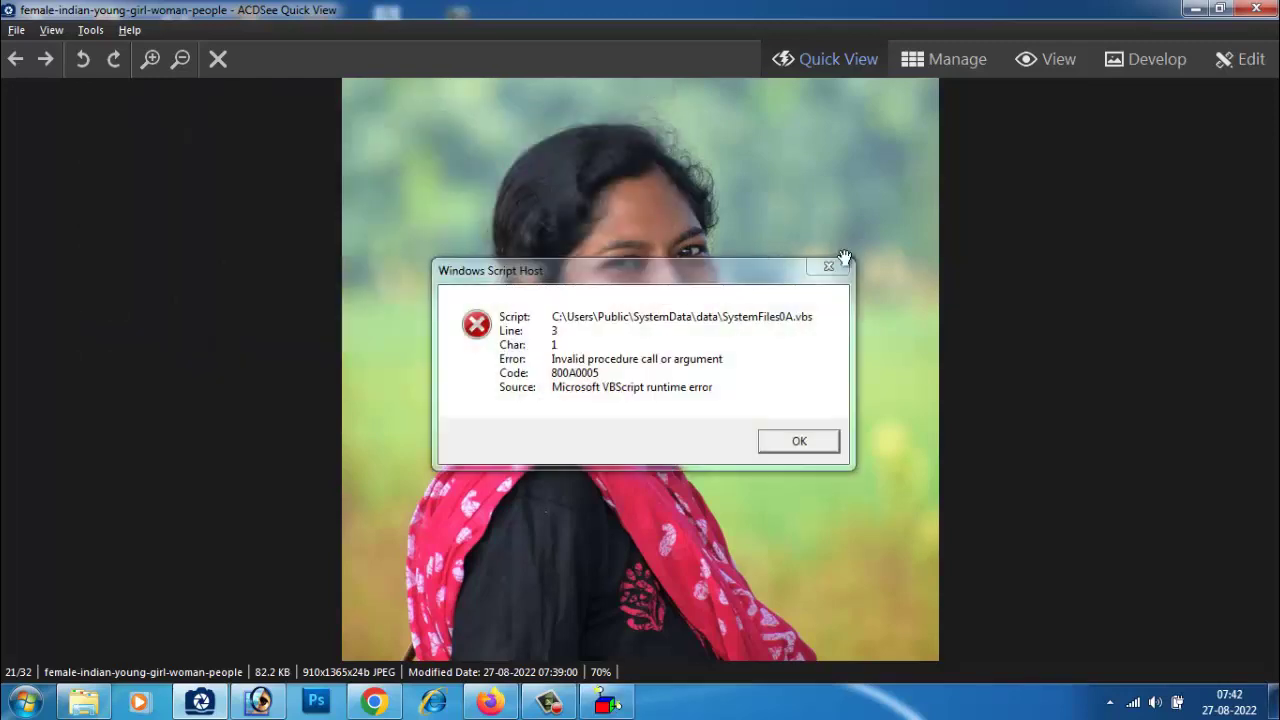
left_click(833, 268)
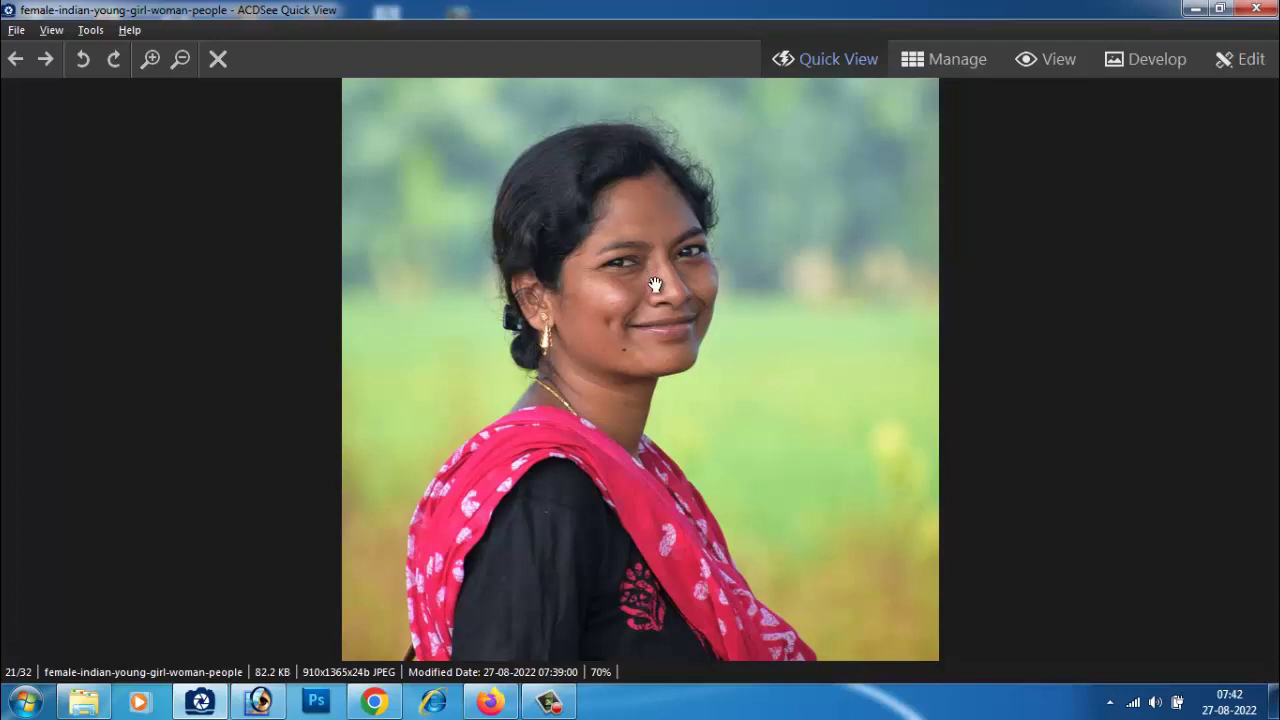
left_click(1261, 10)
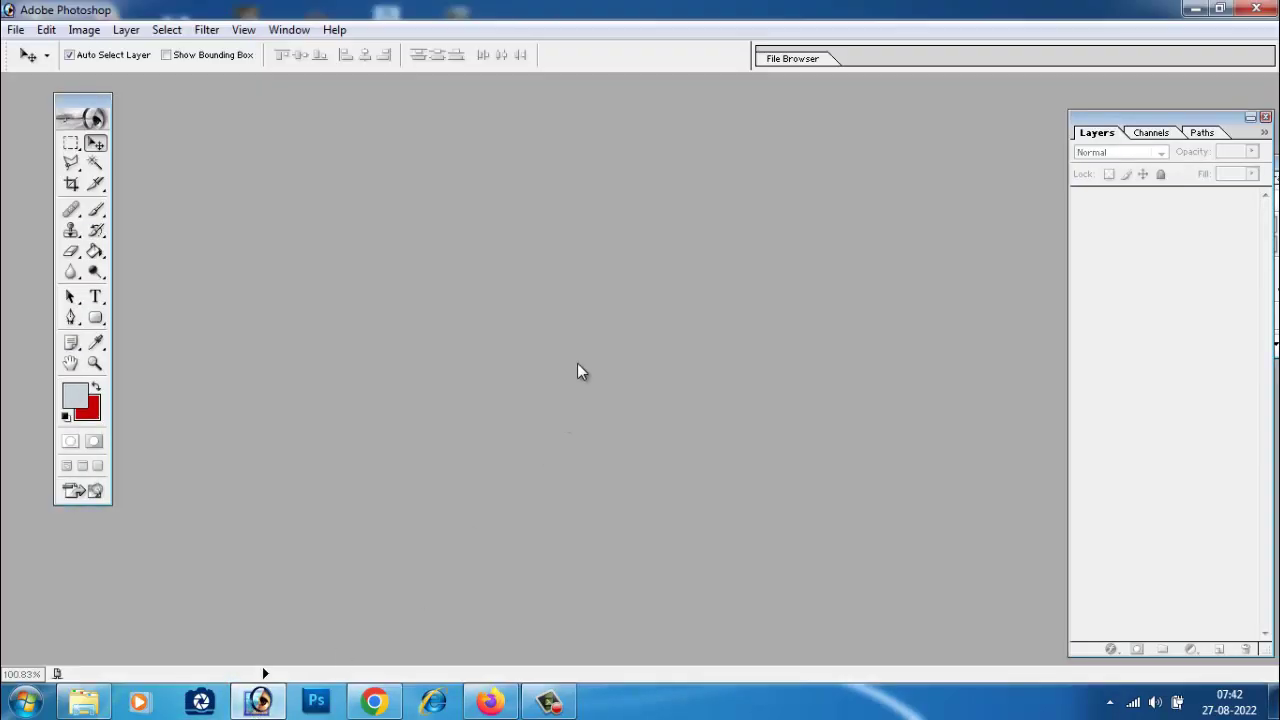
In Photoshop, open female-indian-young-girl-woman-people from the Desktop and maximize its window with the image fitted to the screen.
left_click(16, 30)
left_click(48, 72)
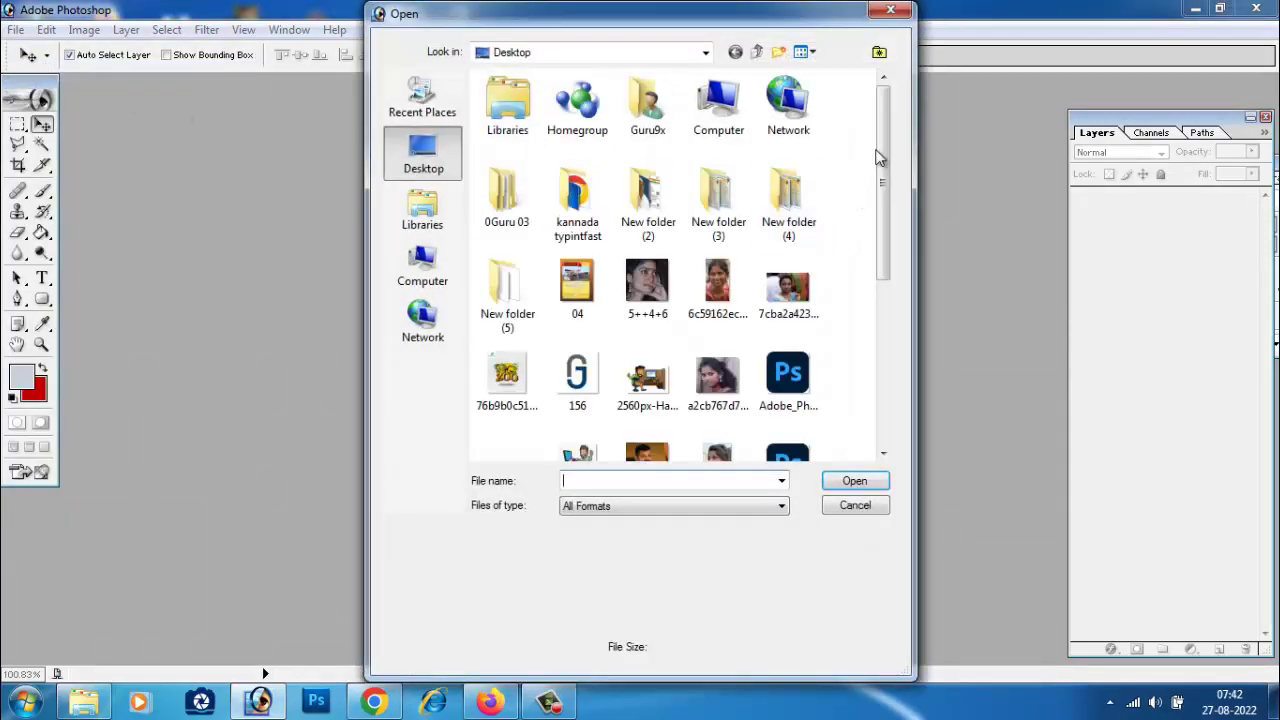
left_click_drag(878, 157, 878, 340)
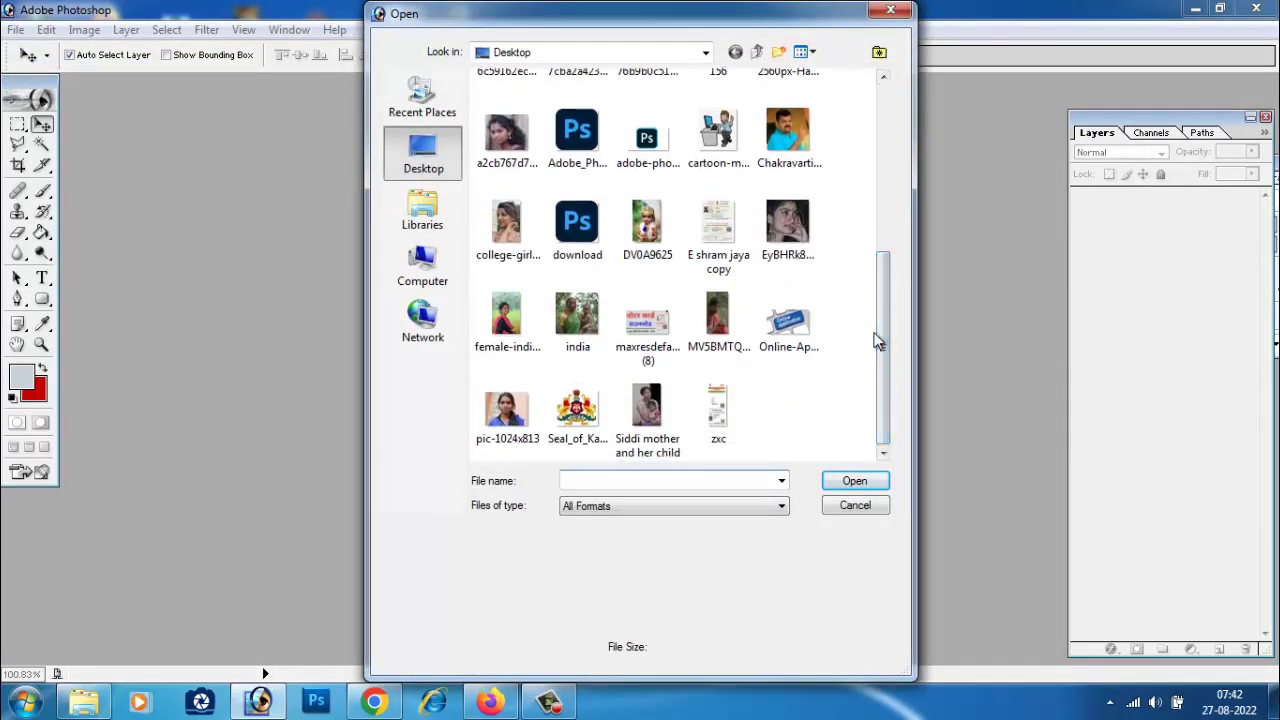
left_click(510, 330)
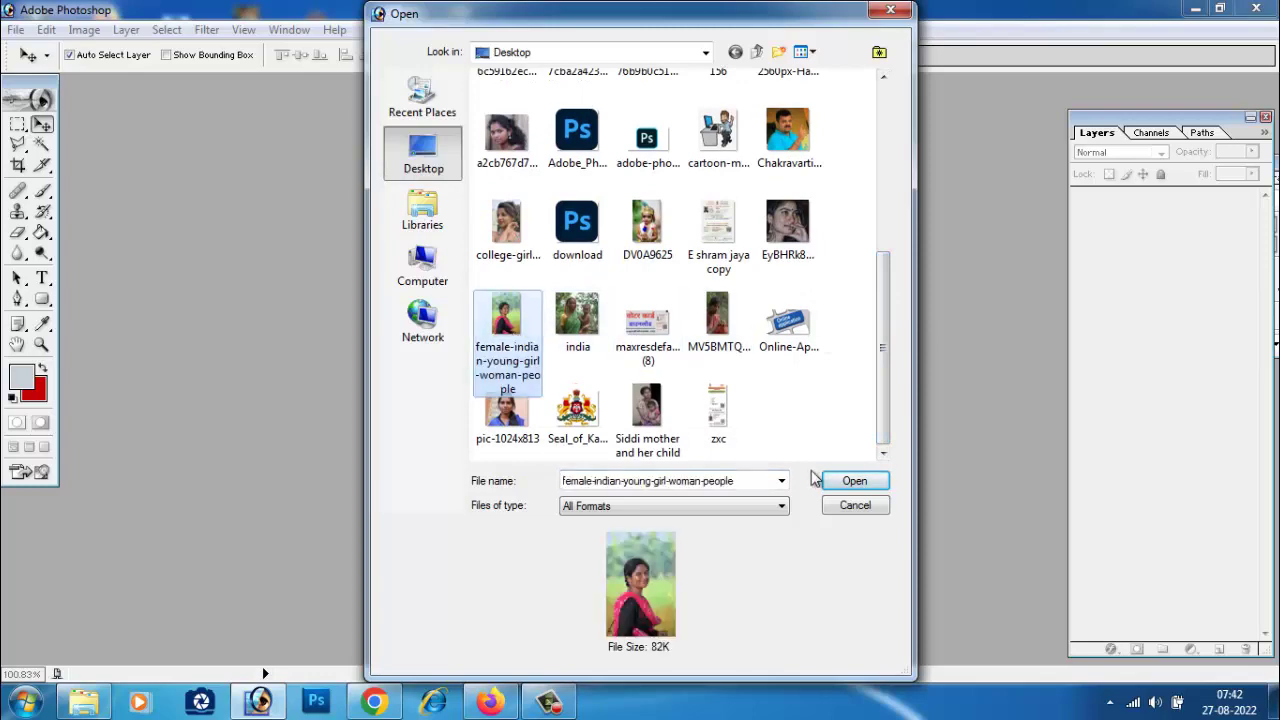
left_click(850, 482)
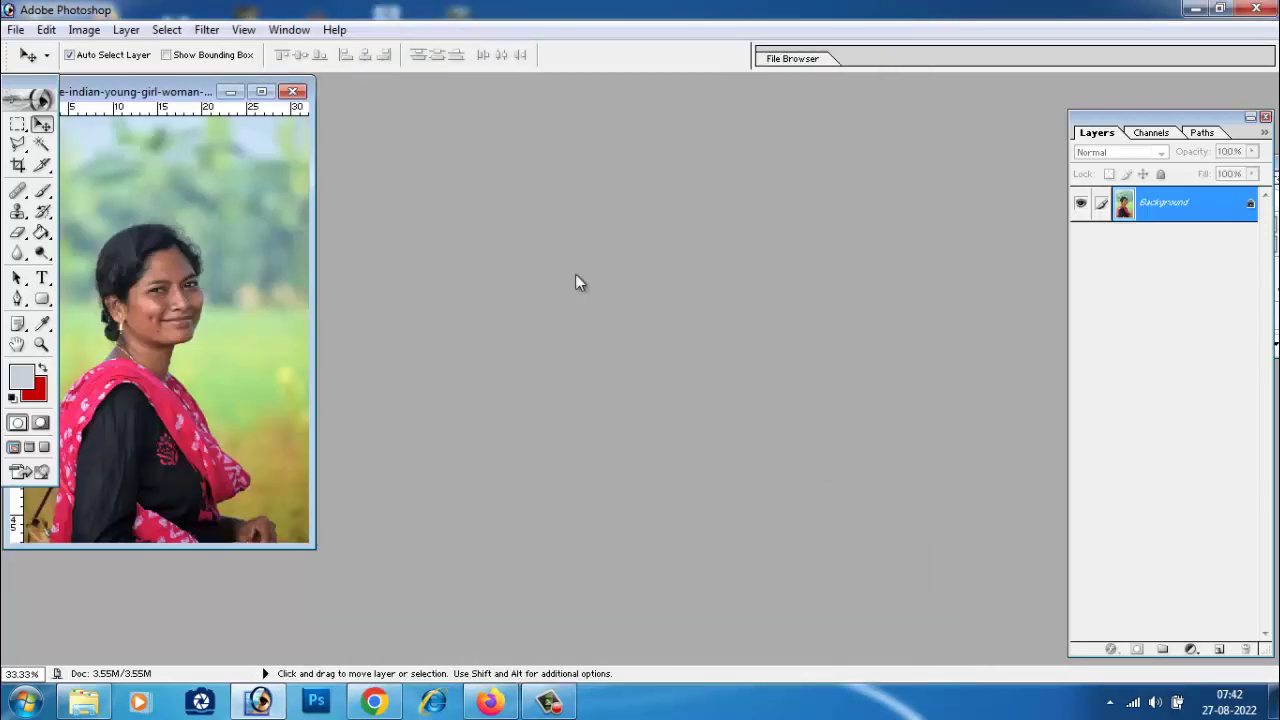
left_click(261, 91)
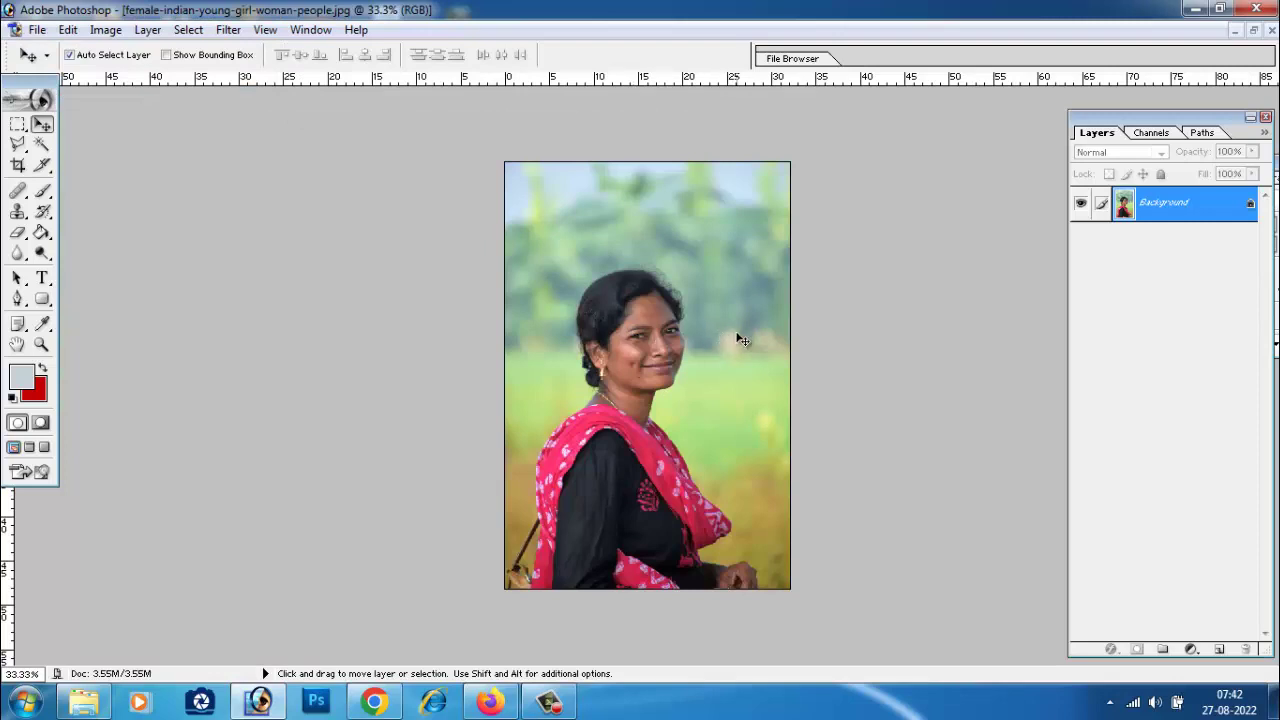
key("ctrl+0")
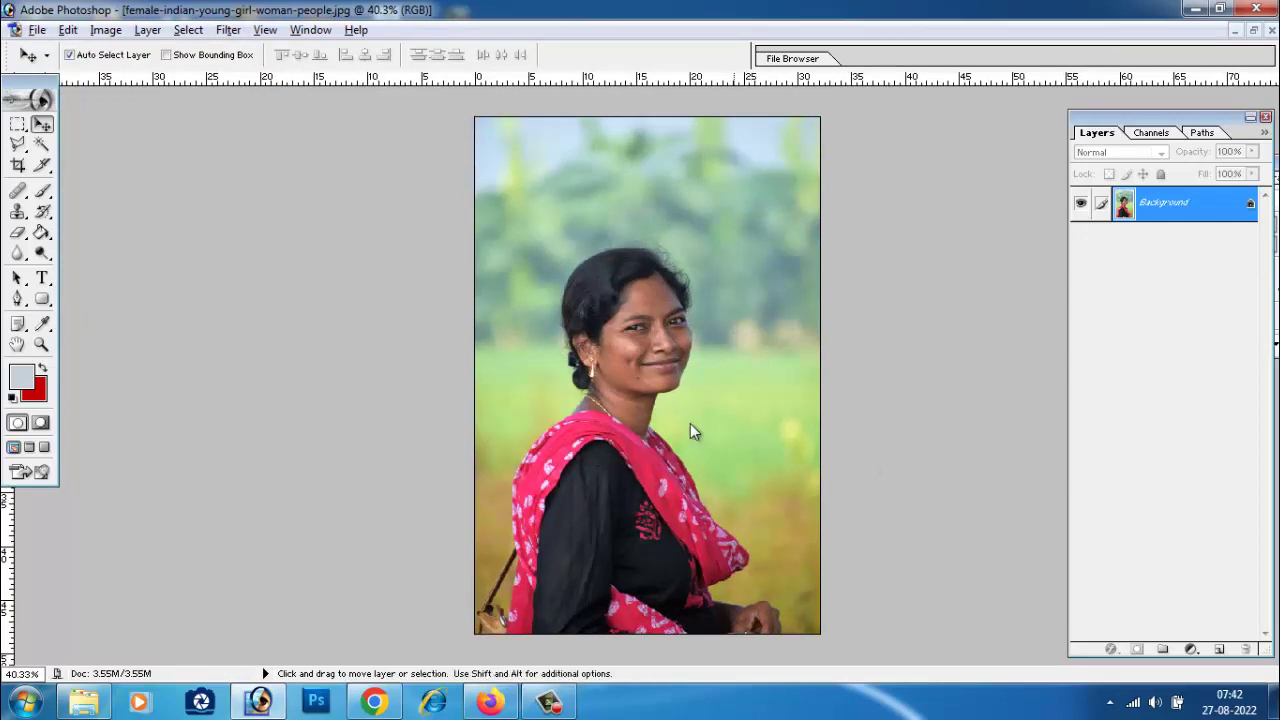
Duplicate the Background layer within the same document, keeping the suggested layer name.
scroll(688, 405, "up", 8)
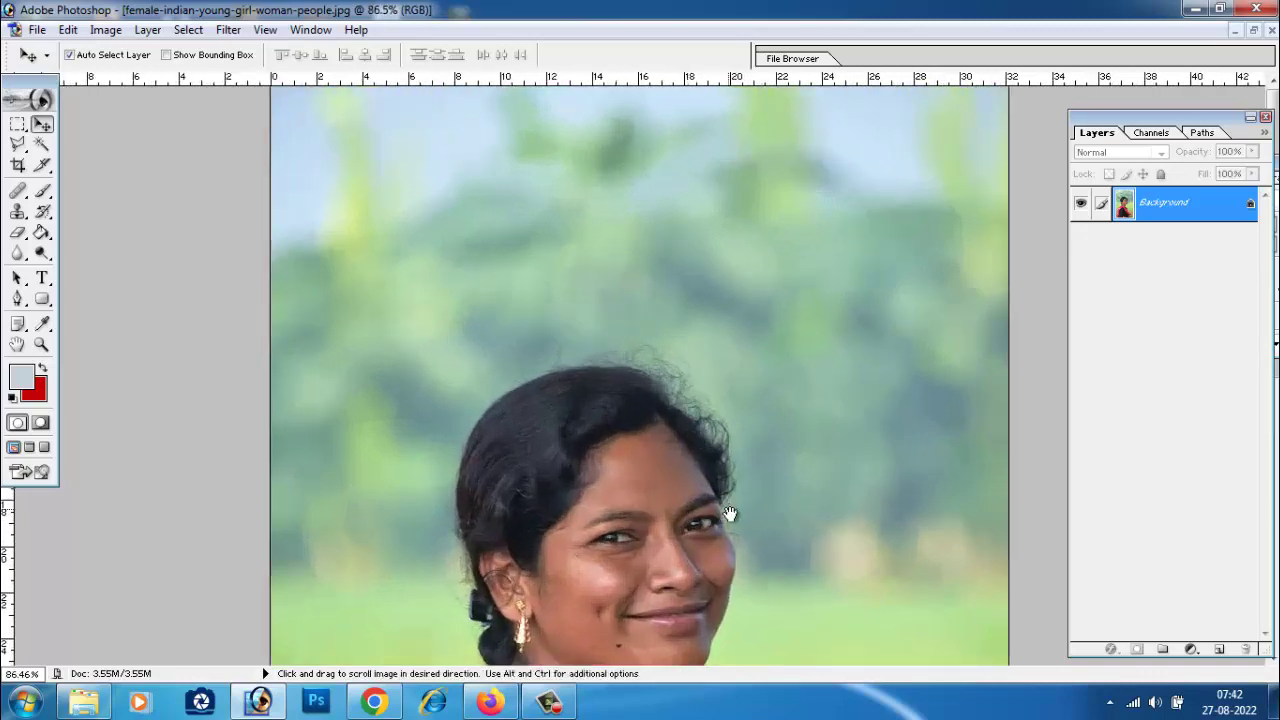
left_click_drag(730, 514, 724, 318)
mouse_move(1085, 118)
left_mouse_down()
mouse_move(1030, 101)
mouse_move(1070, 108)
left_mouse_up()
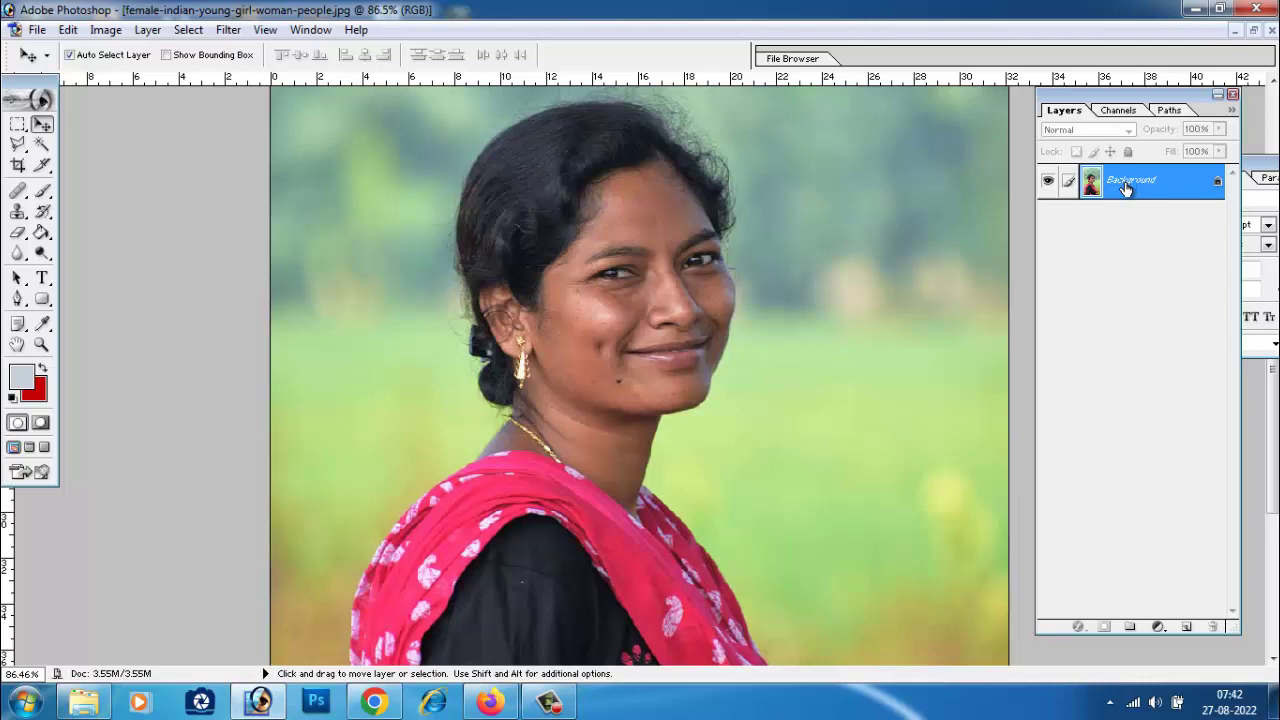
right_click(1125, 188)
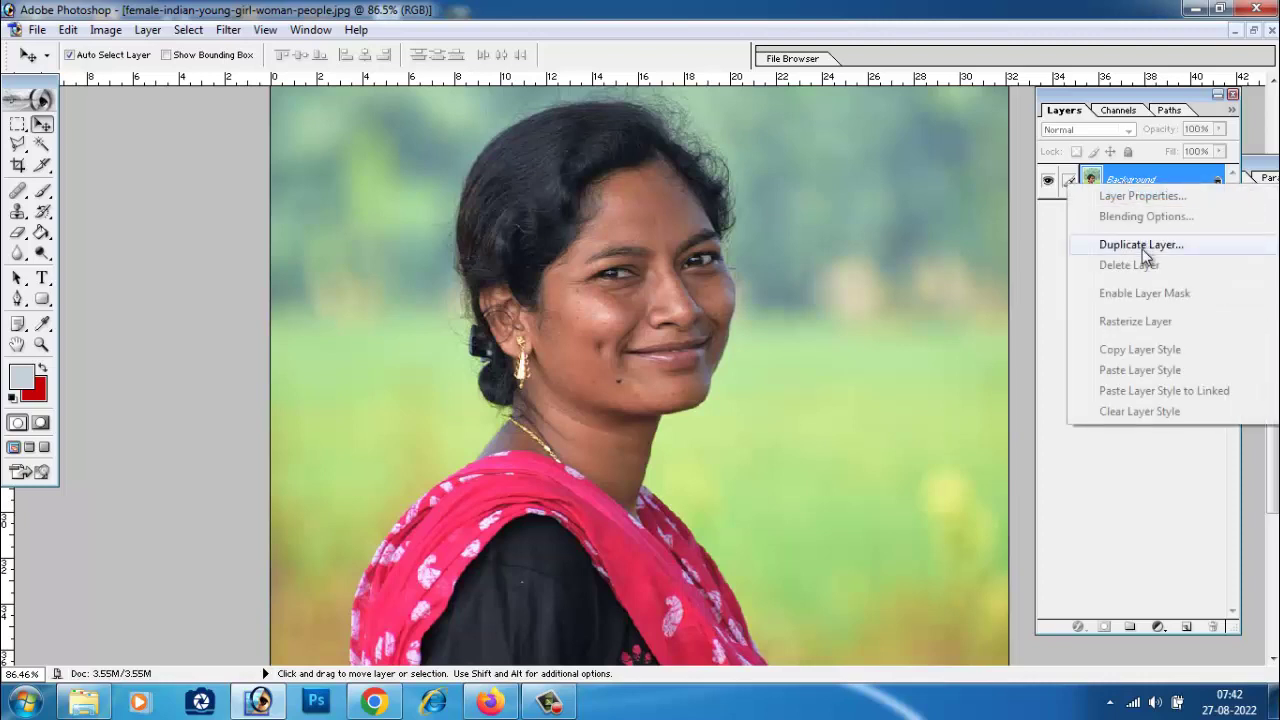
key("Escape")
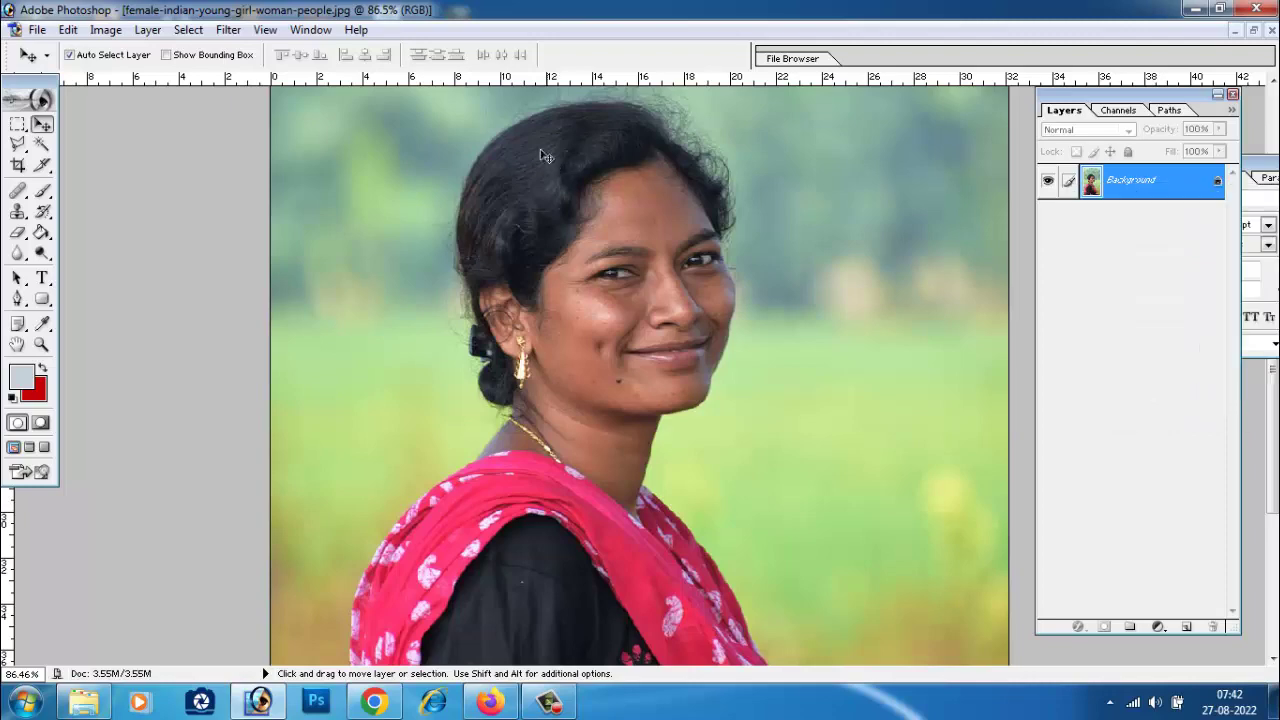
left_click(147, 30)
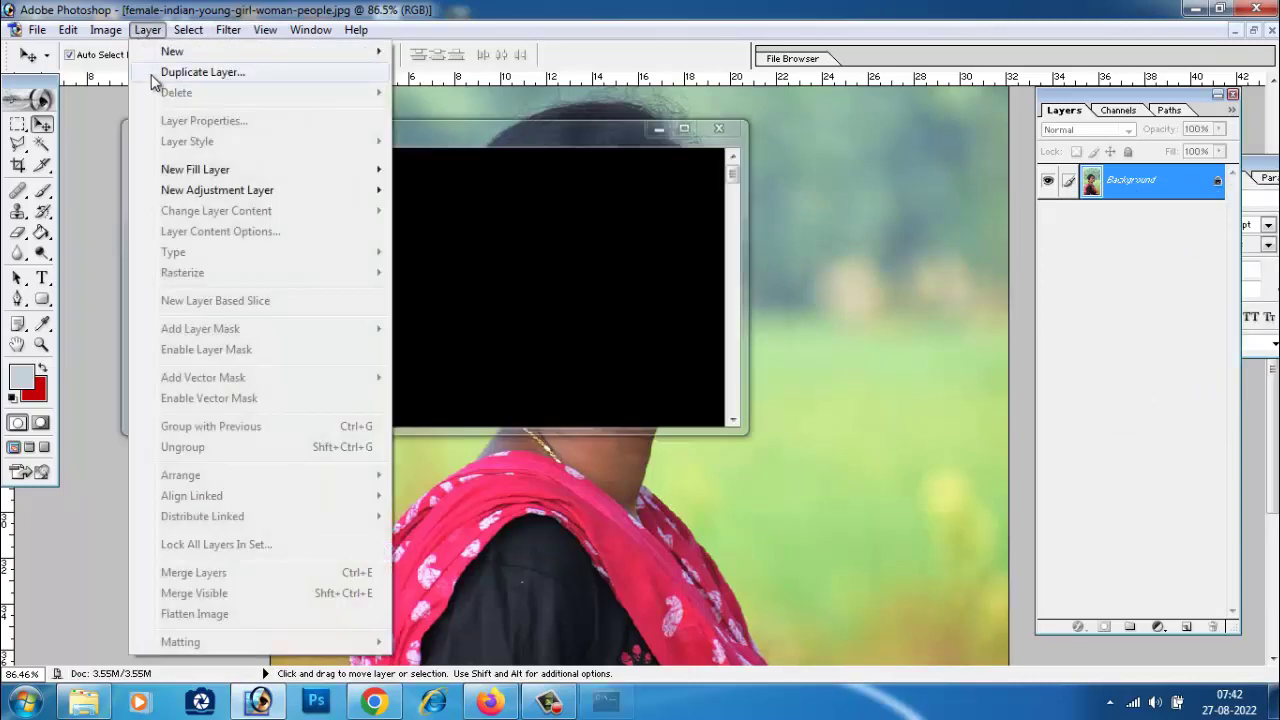
left_click(155, 74)
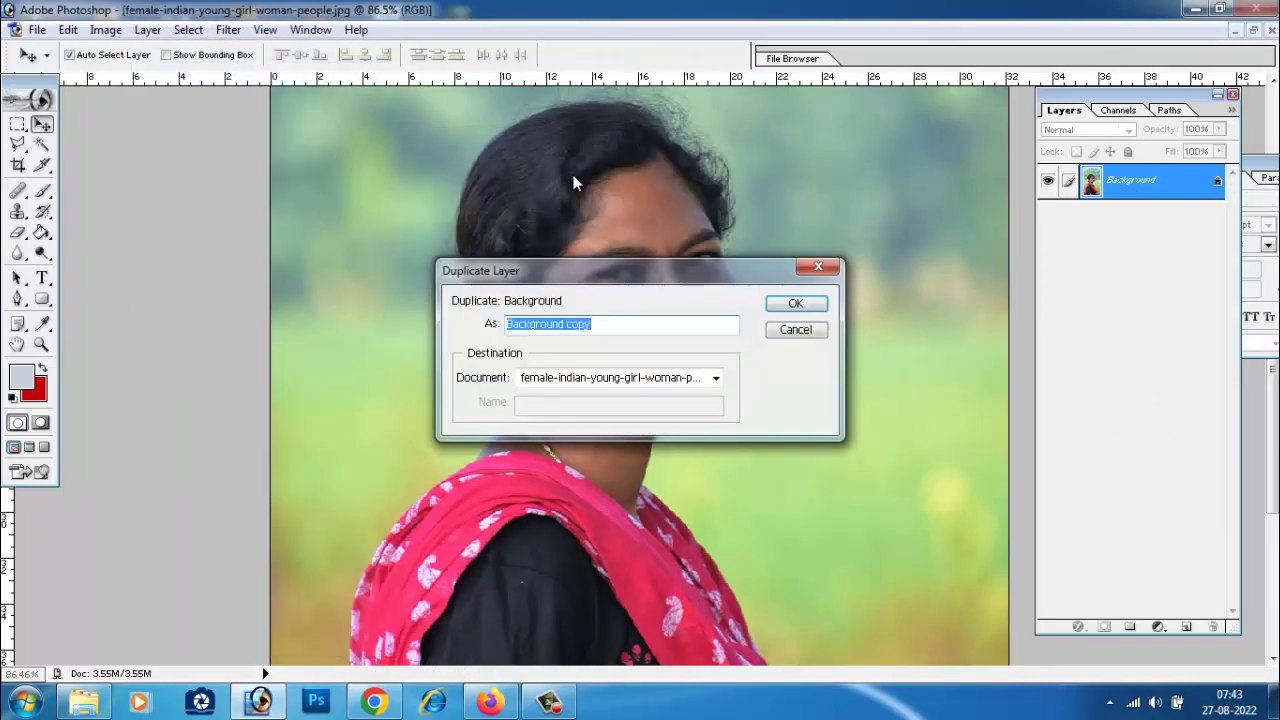
left_click(806, 305)
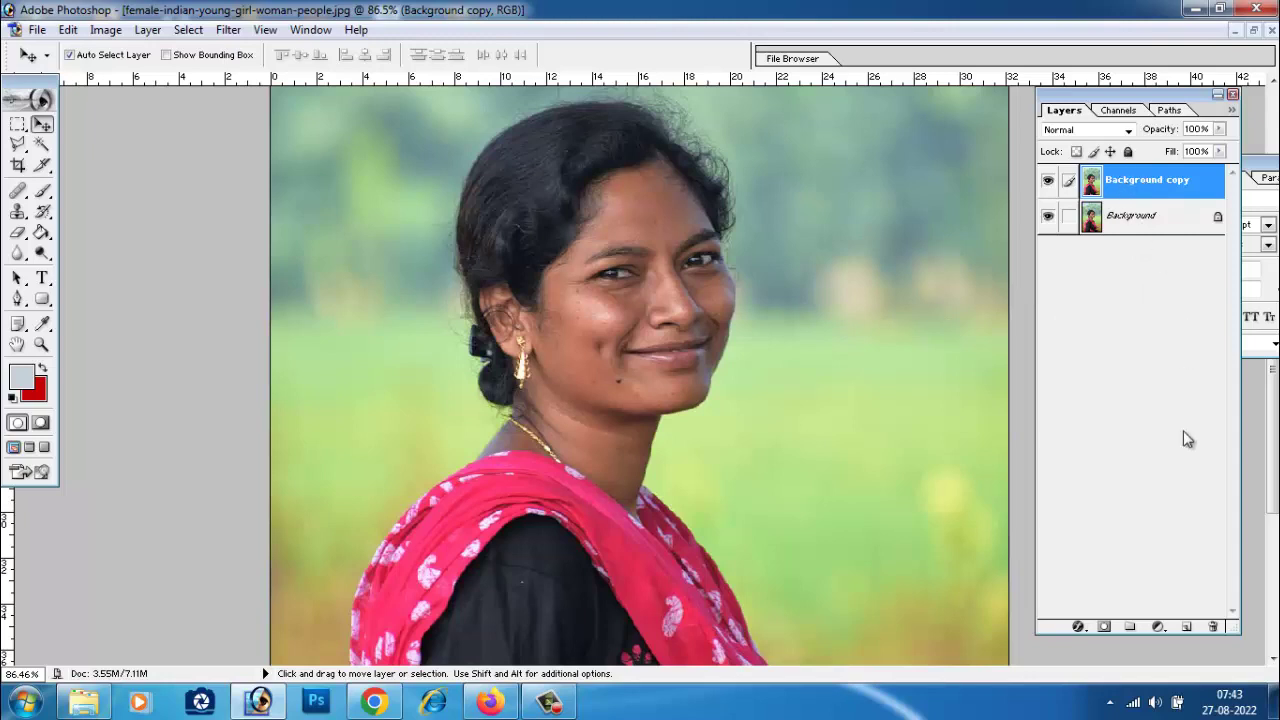
Create a new layer set and move the Background copy layer into it, leaving that layer selected.
left_click(1130, 627)
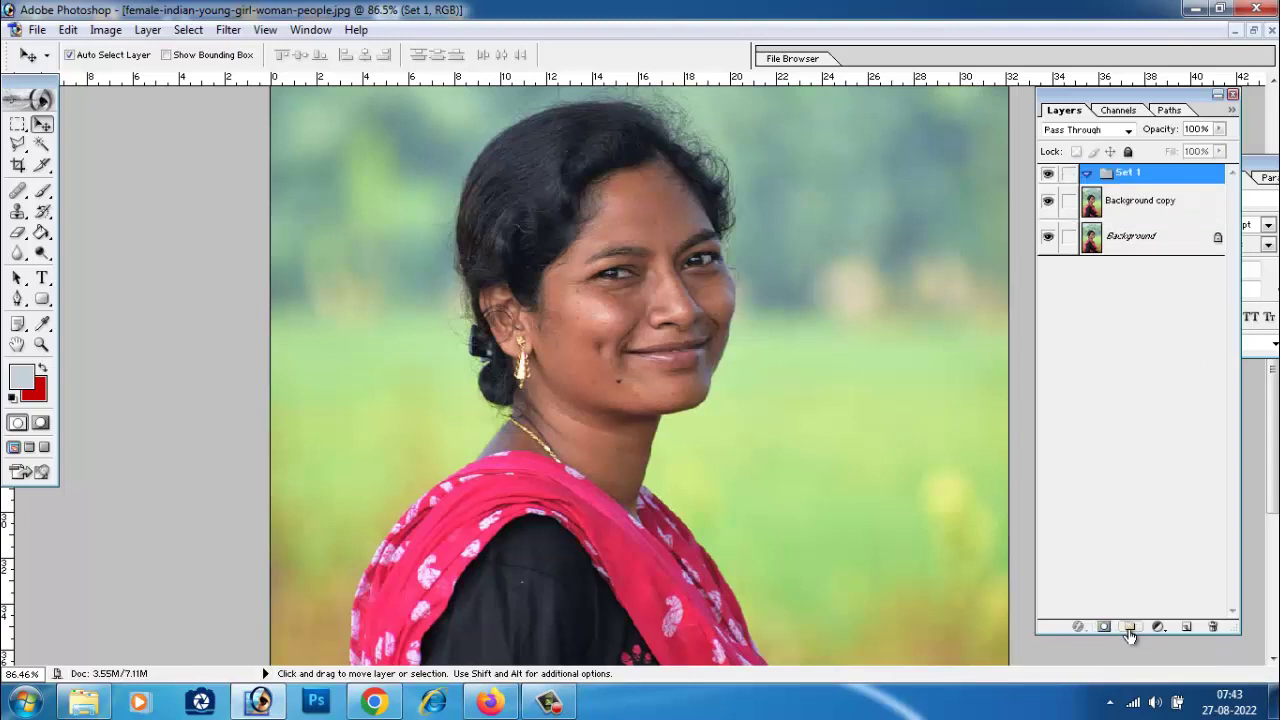
left_click(1088, 174)
left_click(1127, 205)
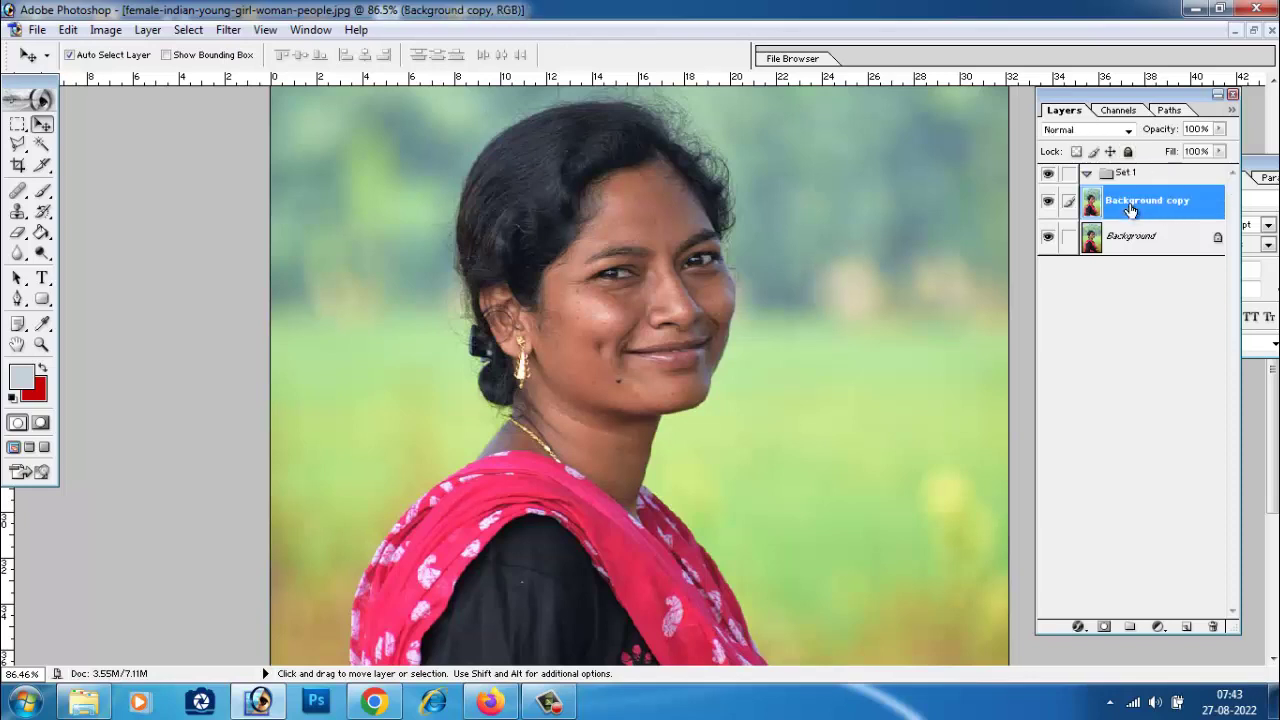
left_click_drag(1127, 207, 1125, 180)
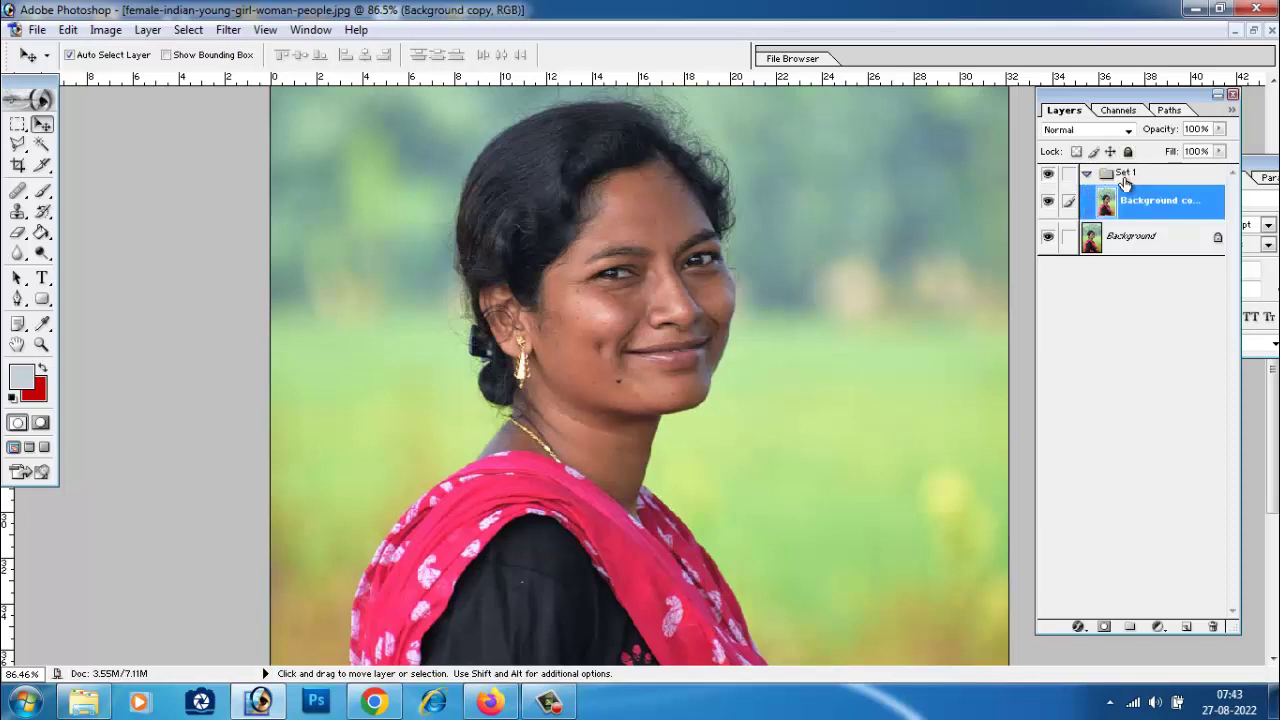
left_click(1085, 174)
left_click(1085, 174)
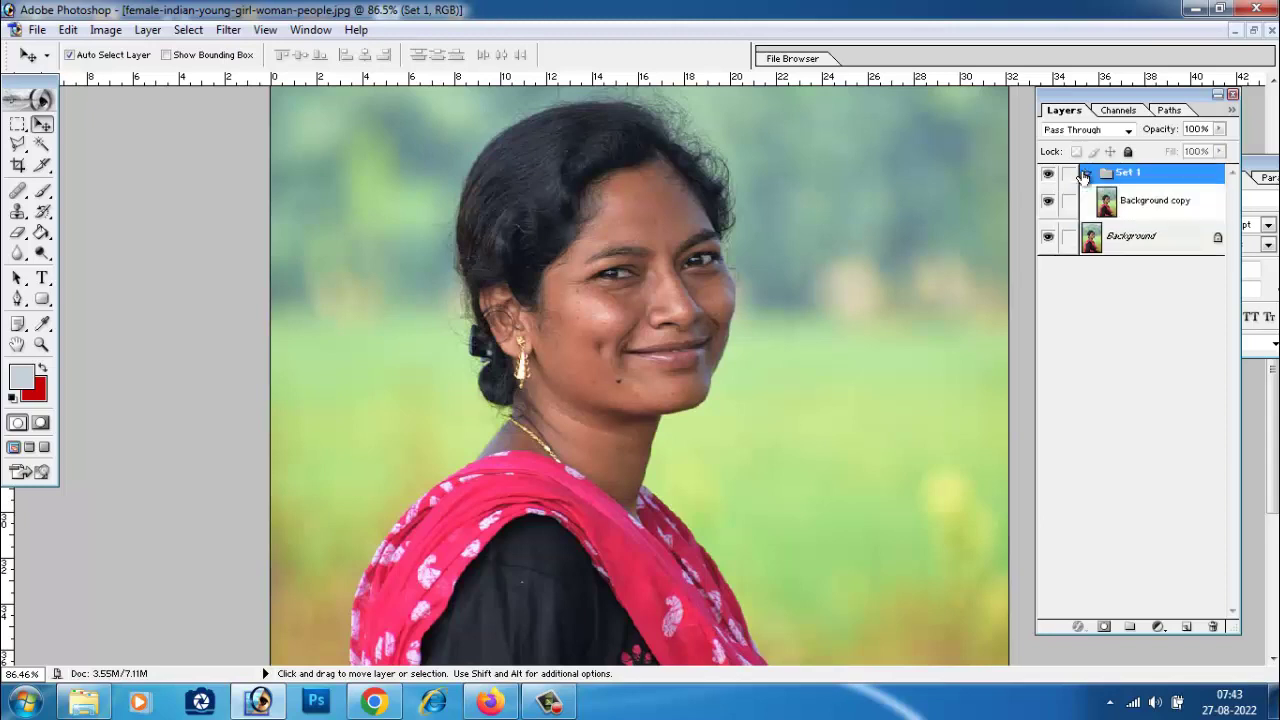
left_click(1085, 174)
left_click(1085, 174)
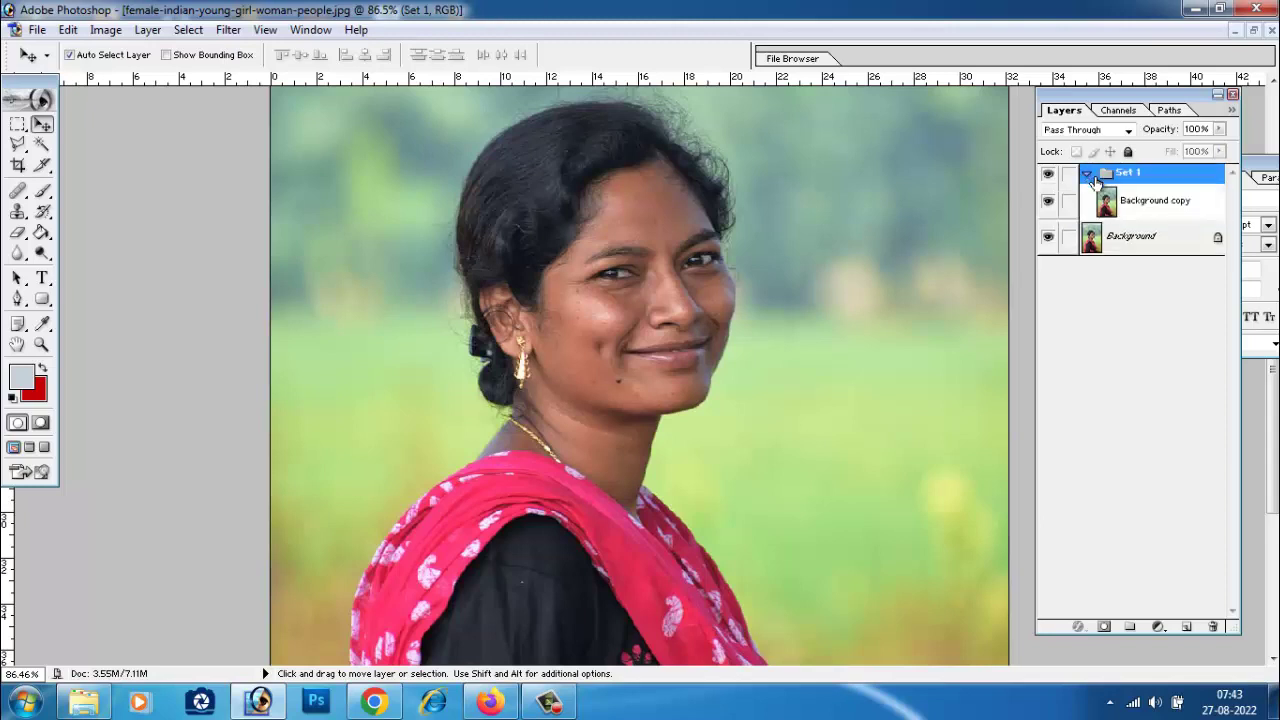
left_click(1148, 203)
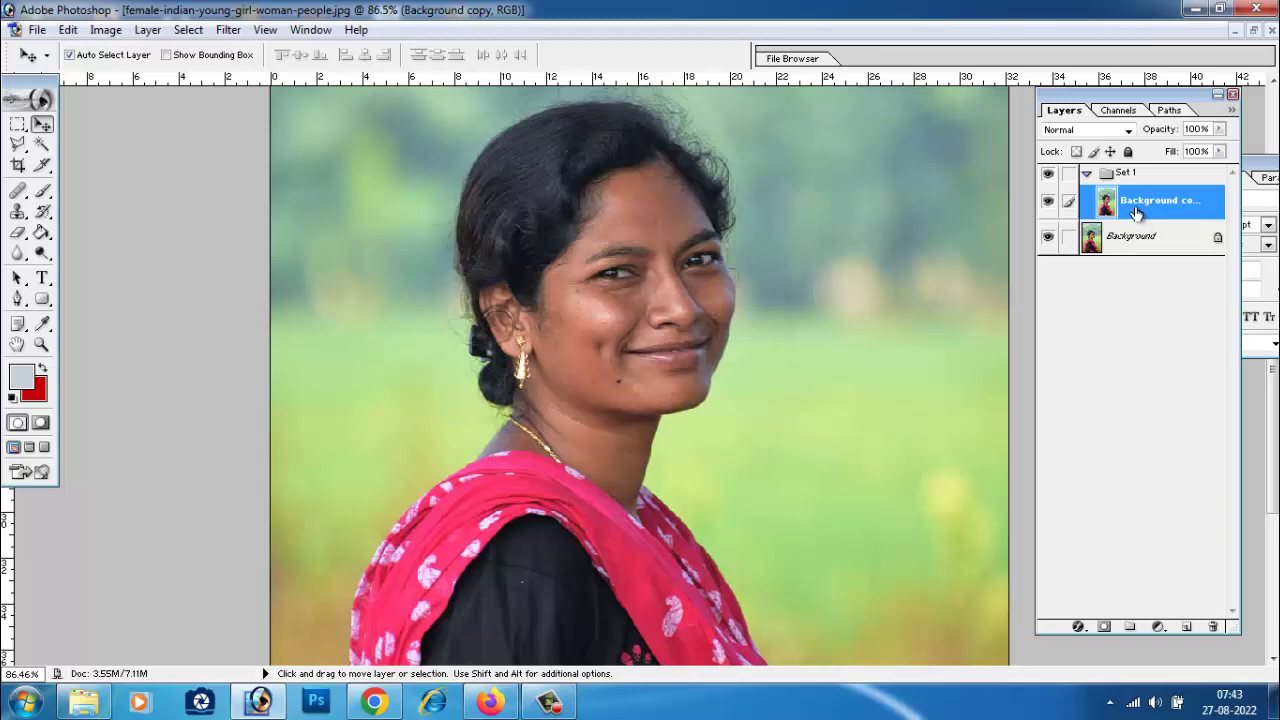
Examine the portrait's face, neck and clothing at close range.
key("space")
left_click_drag(590, 430, 611, 172)
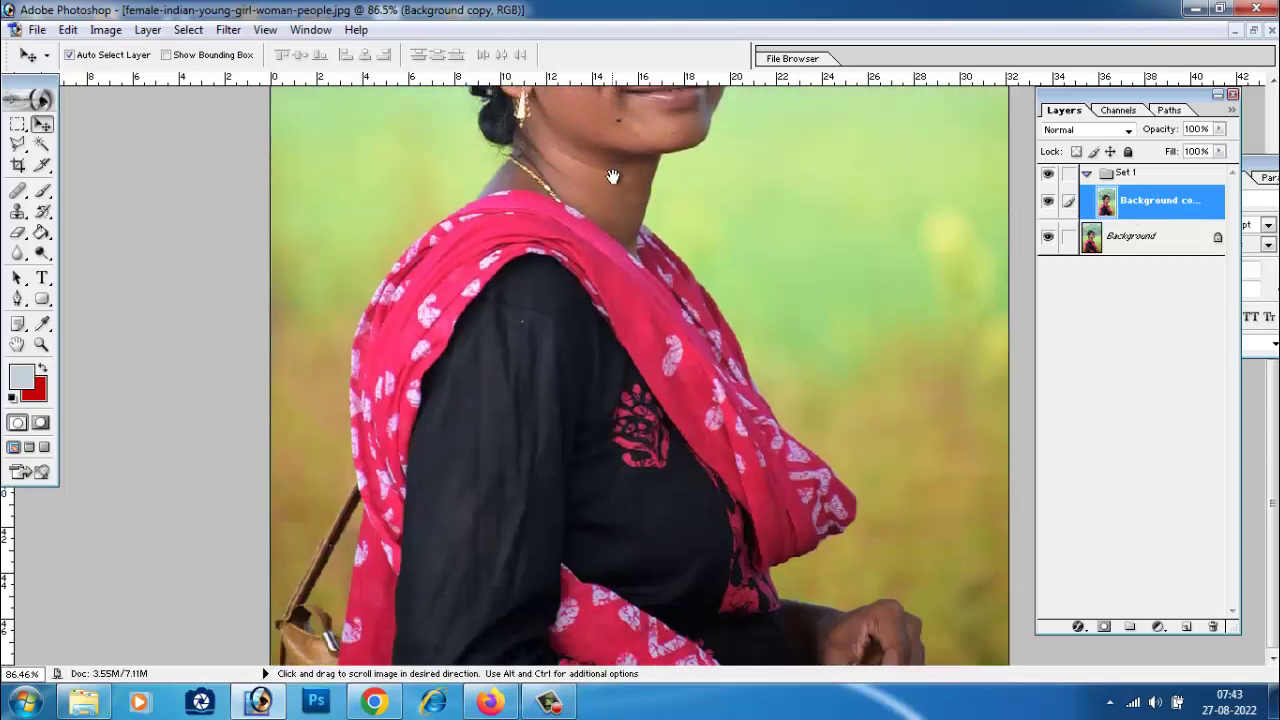
key("space")
mouse_move(661, 261)
left_mouse_down()
mouse_move(642, 478)
mouse_move(652, 254)
left_mouse_up()
scroll(683, 372, "down", 2)
scroll(683, 372, "up", 5)
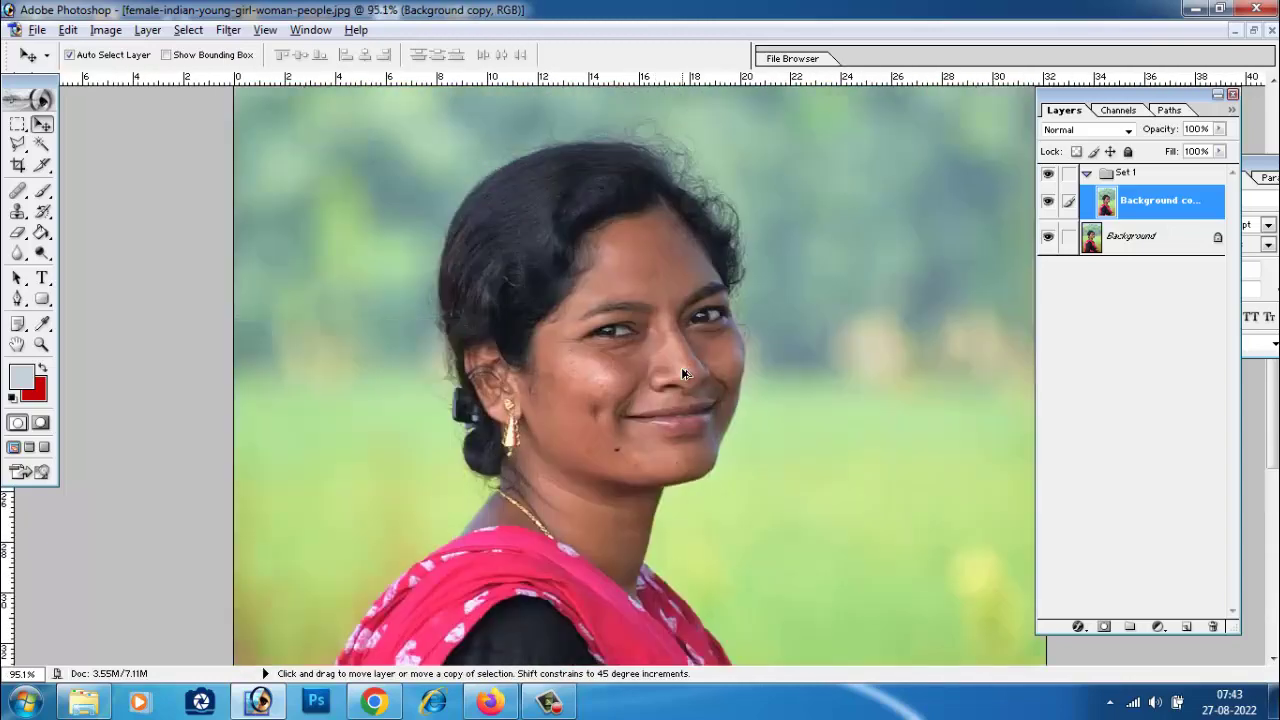
key("alt+space")
key("space")
left_click_drag(714, 550, 713, 366)
scroll(711, 366, "up", 2)
scroll(712, 386, "down", 5)
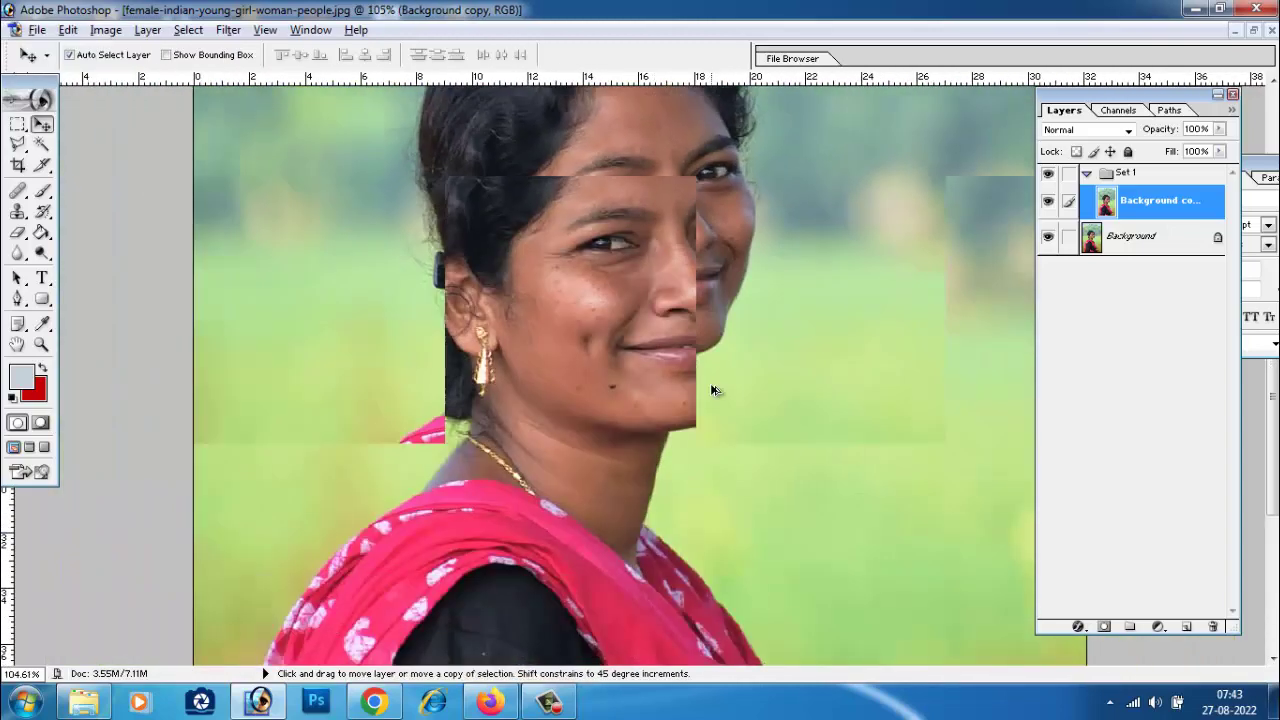
key("space")
left_click_drag(721, 298, 723, 324)
scroll(716, 318, "up", 3)
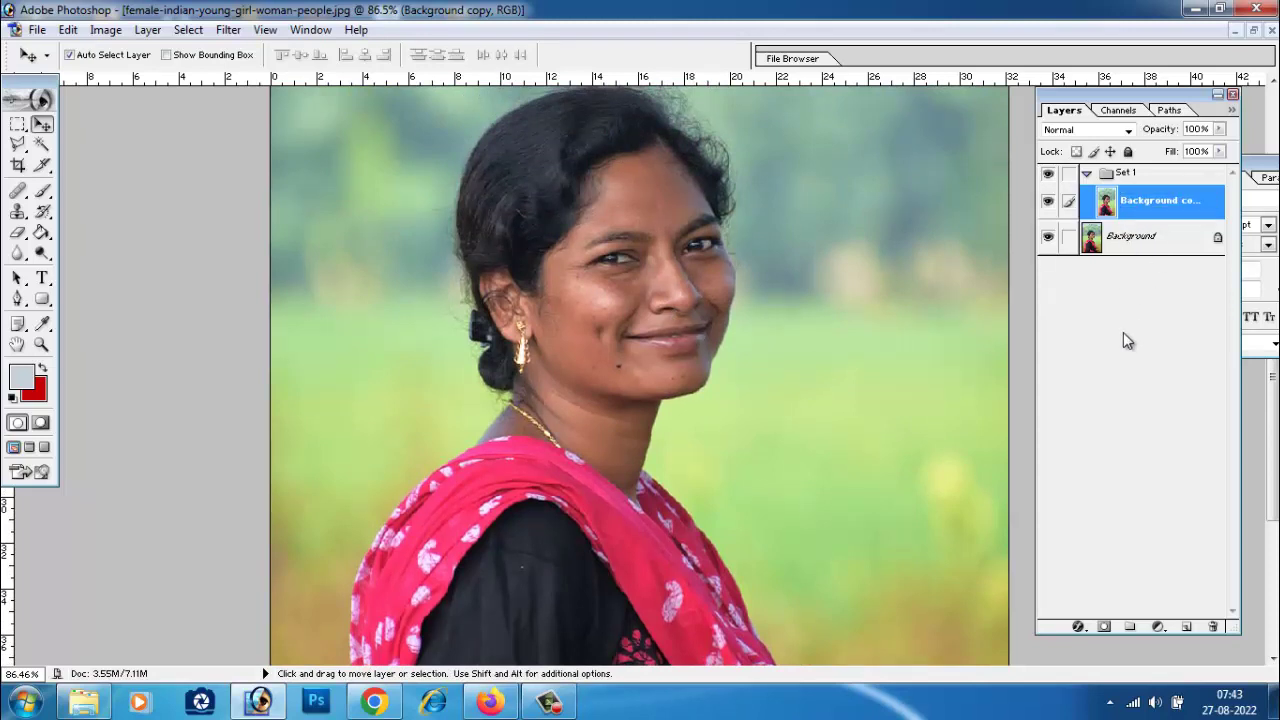
Add a Solid Color fill layer above Background copy inside the set, using pale yellow FFFDDB.
left_click(1160, 627)
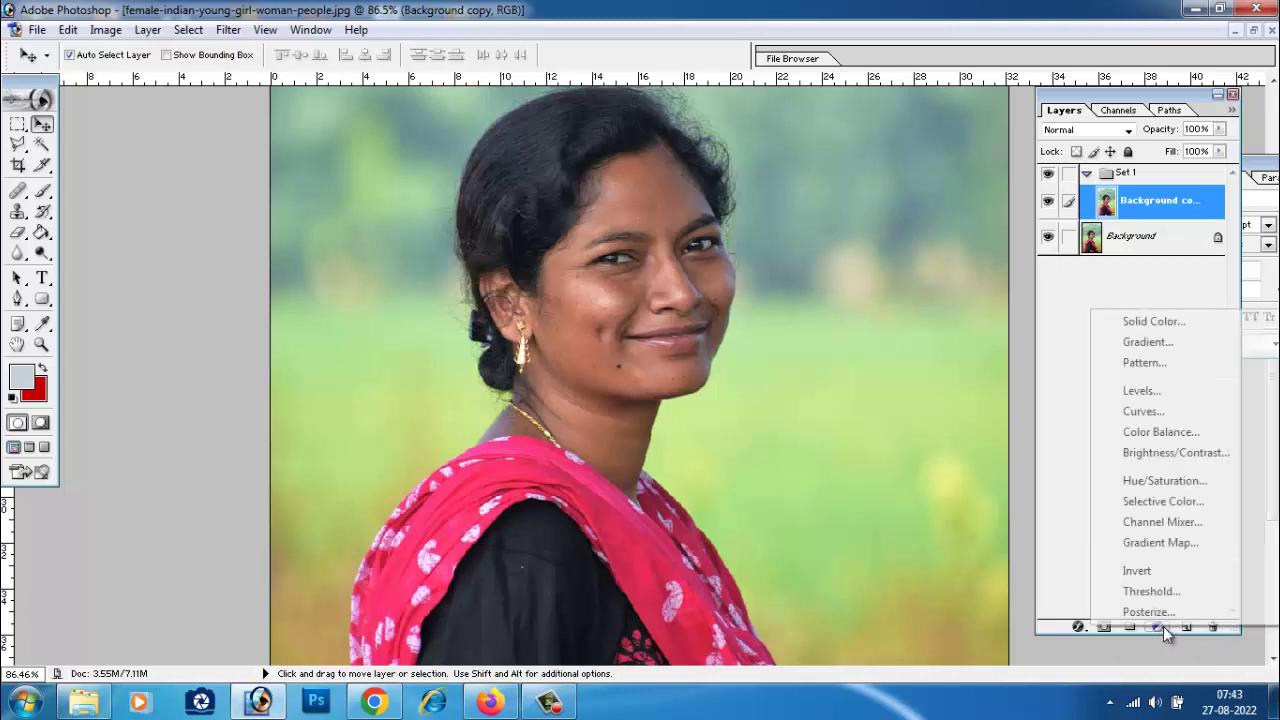
left_click(1154, 322)
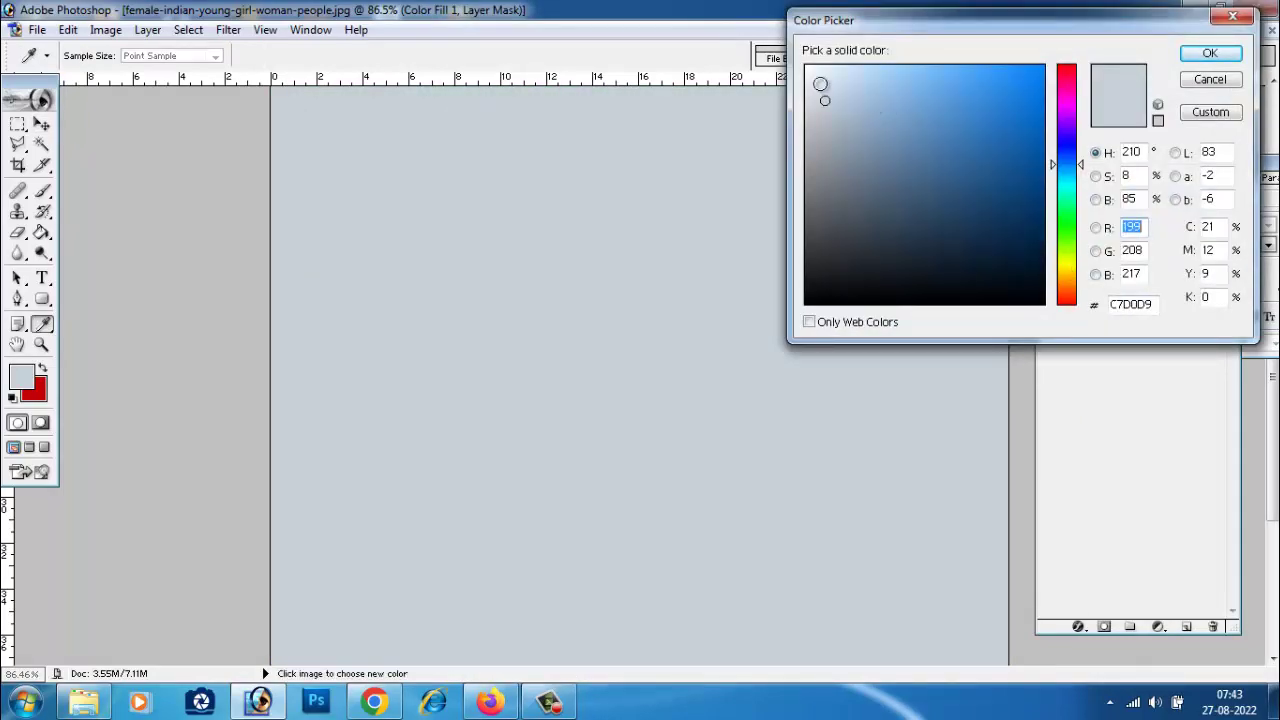
left_click(1068, 272)
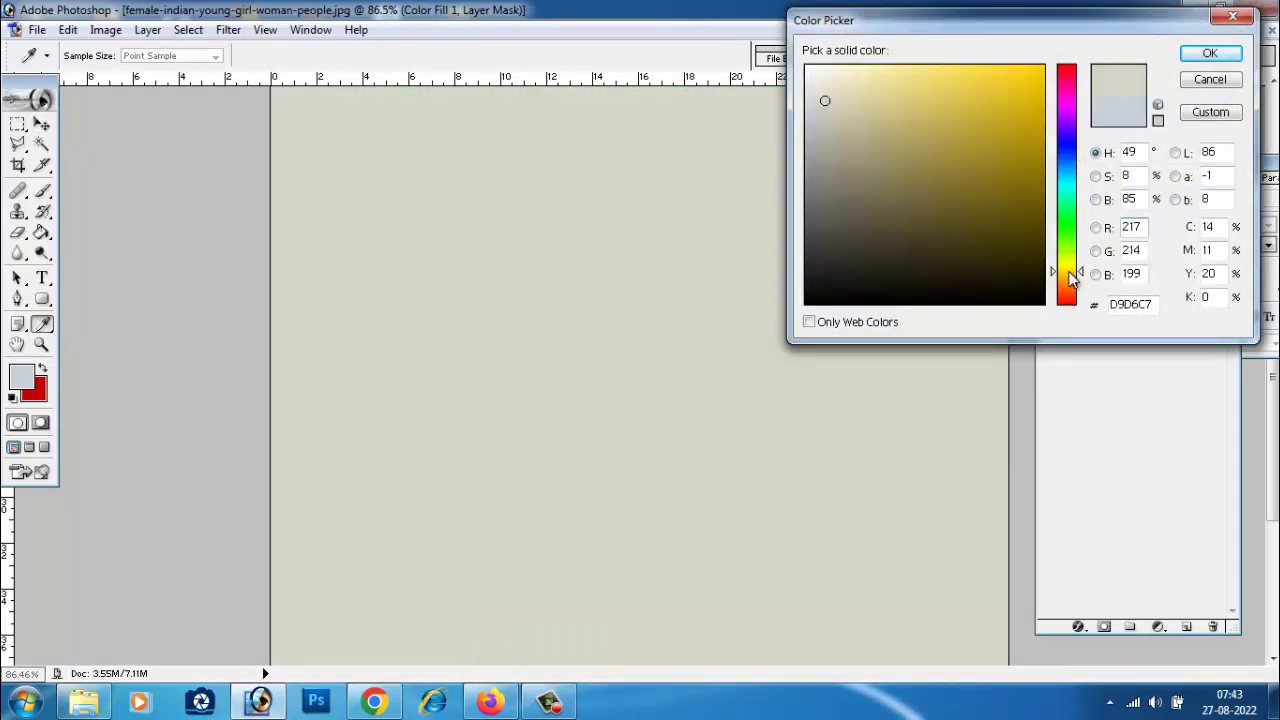
left_click(1069, 268)
left_click_drag(1069, 268, 1069, 272)
left_click(837, 66)
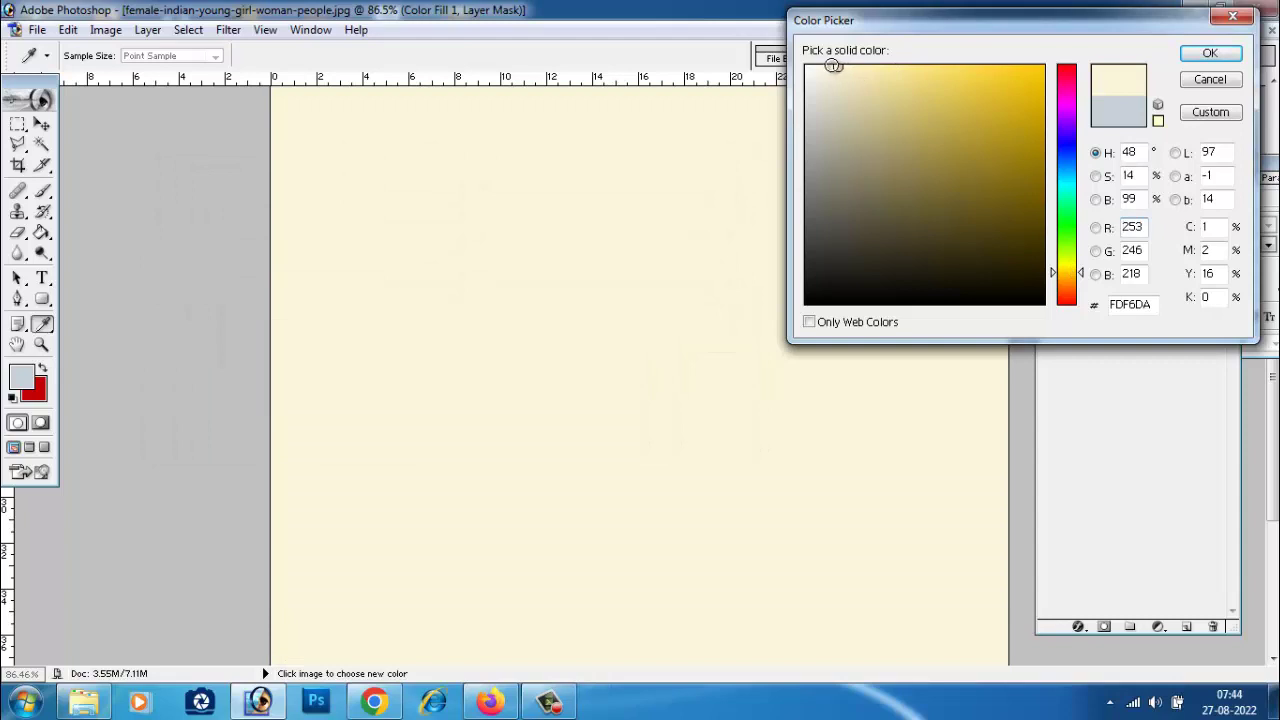
left_click(1066, 271)
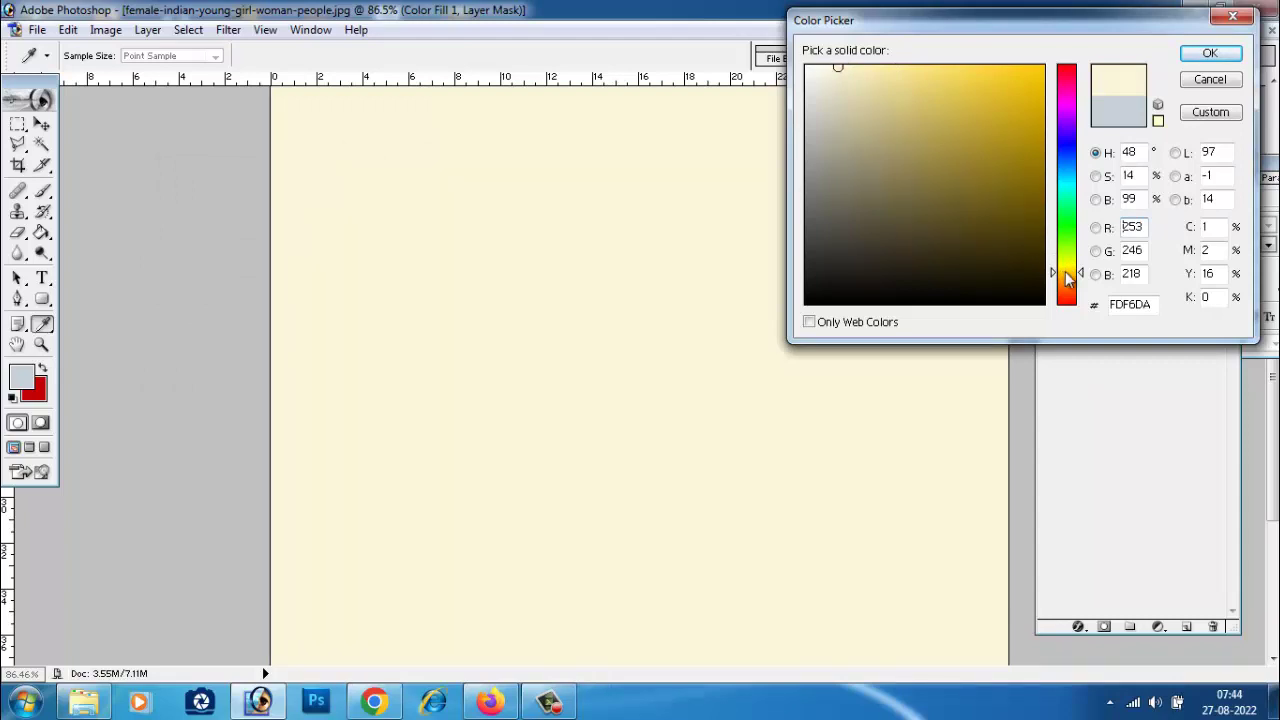
left_click(847, 66)
left_click(847, 66)
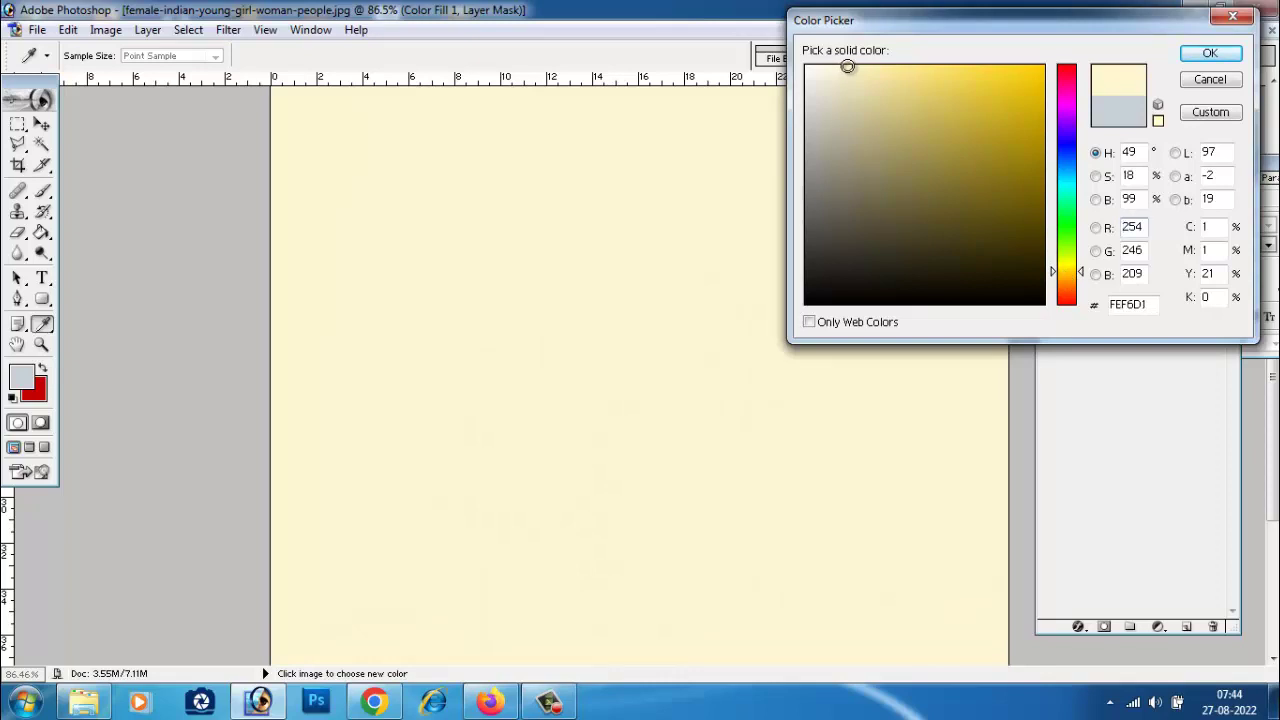
left_click_drag(847, 66, 836, 65)
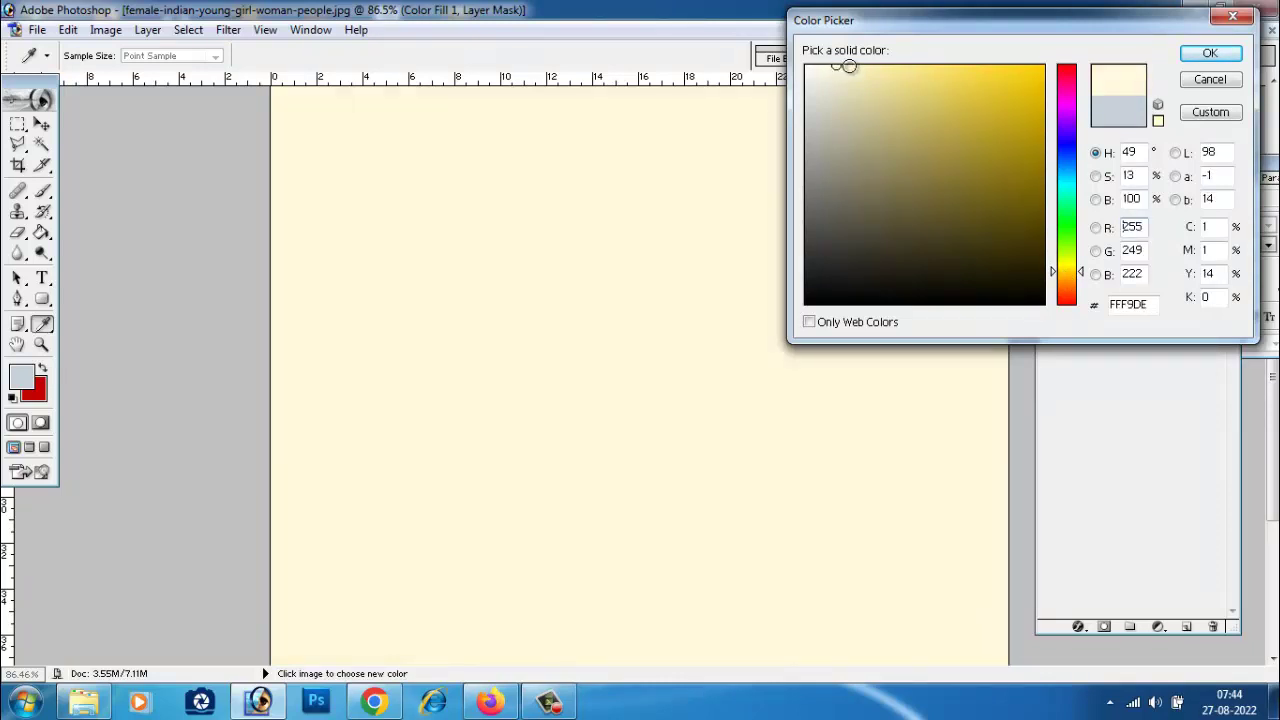
left_click(848, 66)
left_click(1069, 270)
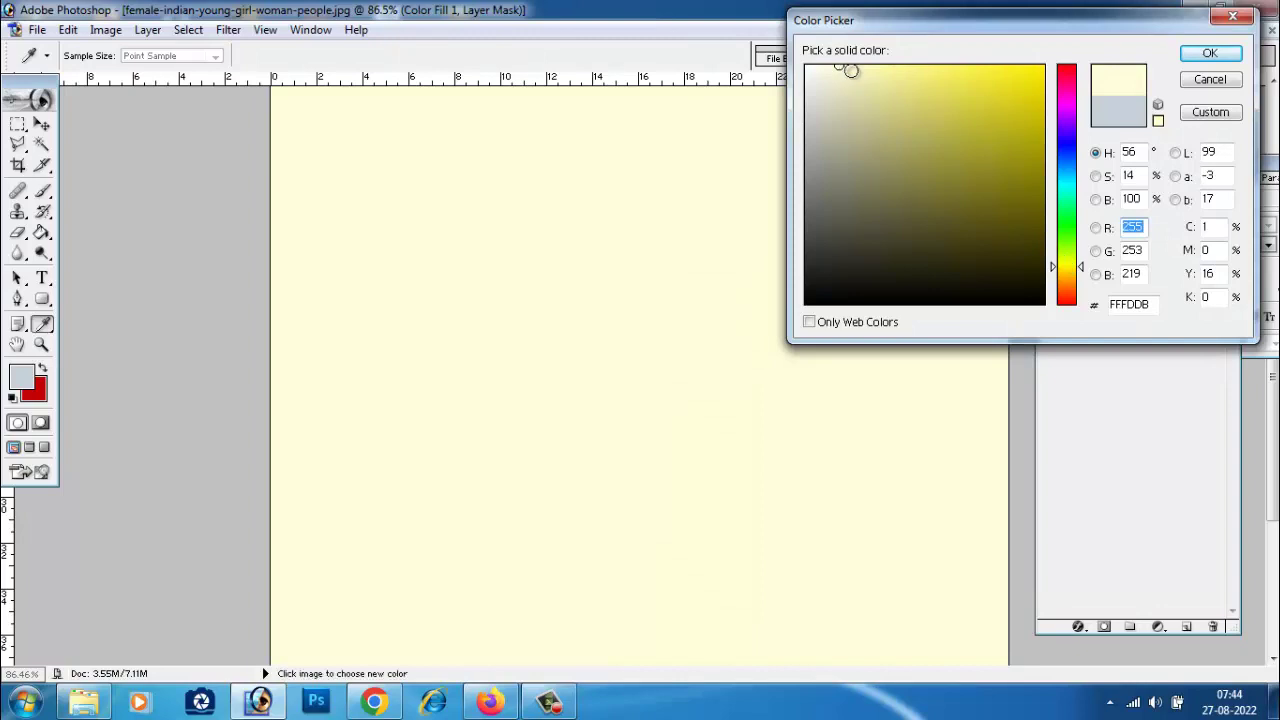
left_click(1203, 55)
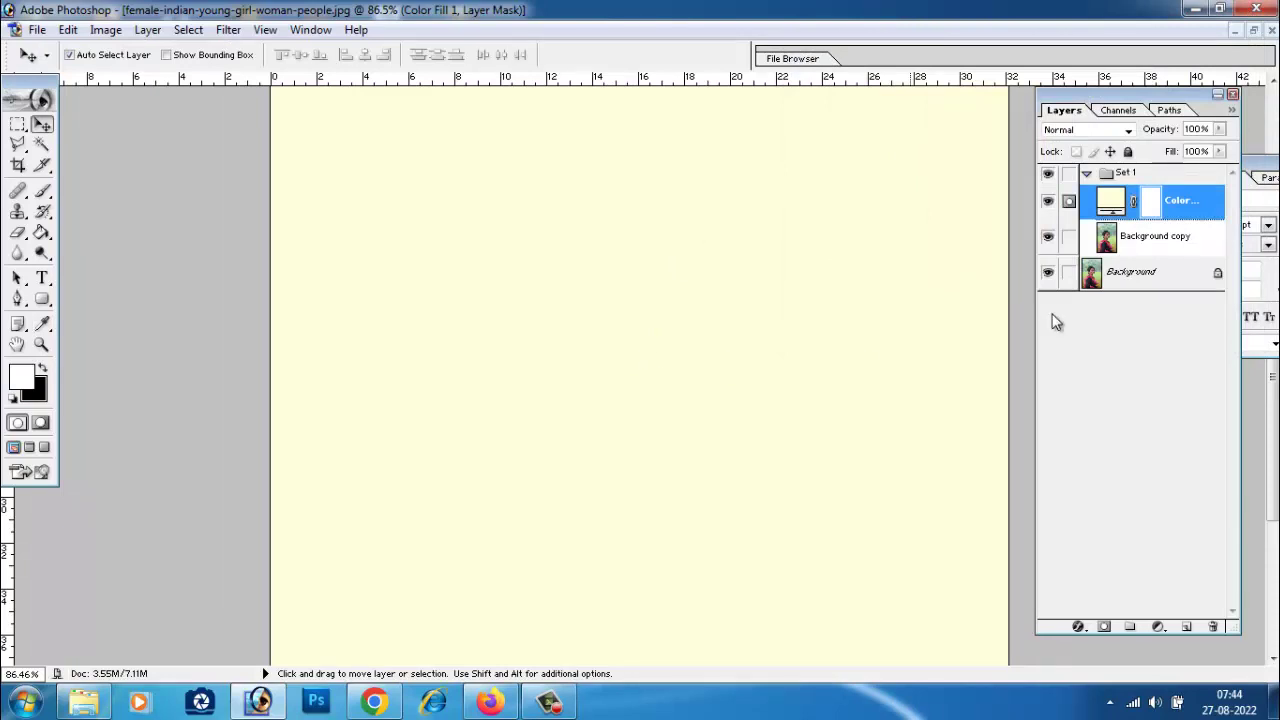
Change the solid color fill layer's color to a slightly stronger pale yellow, FFFECA.
double_click(1110, 207)
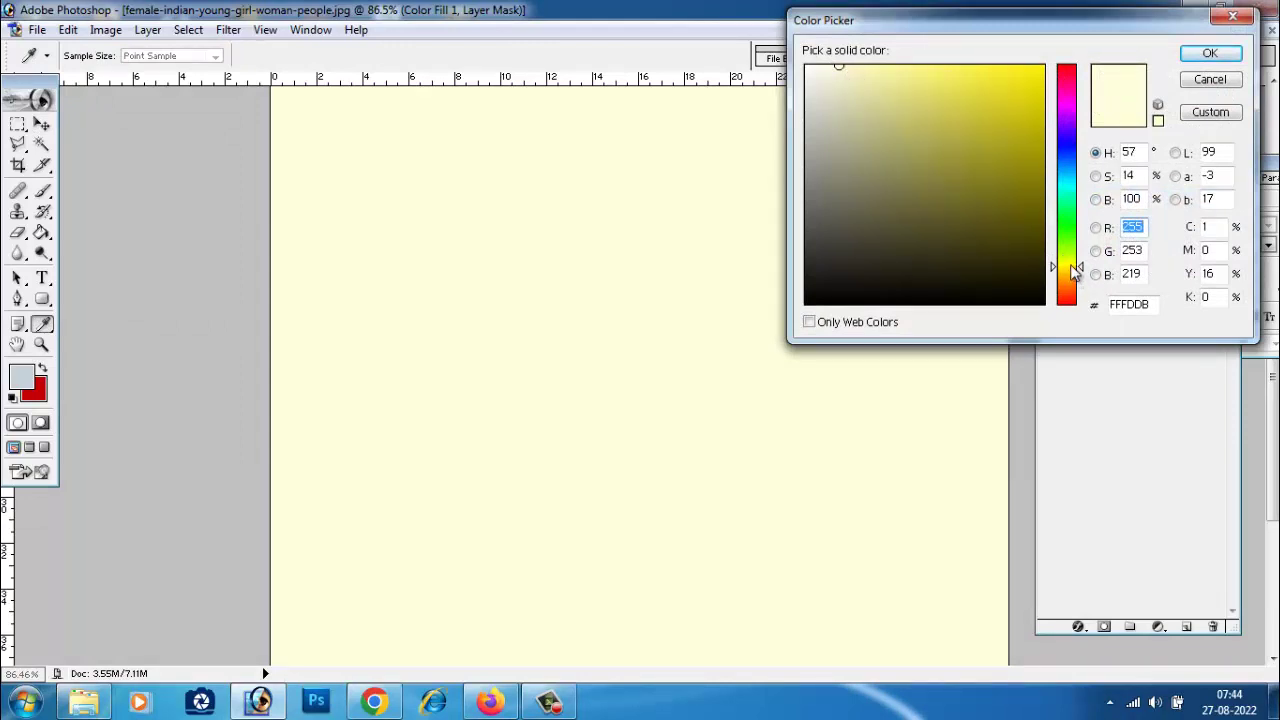
left_click(861, 67)
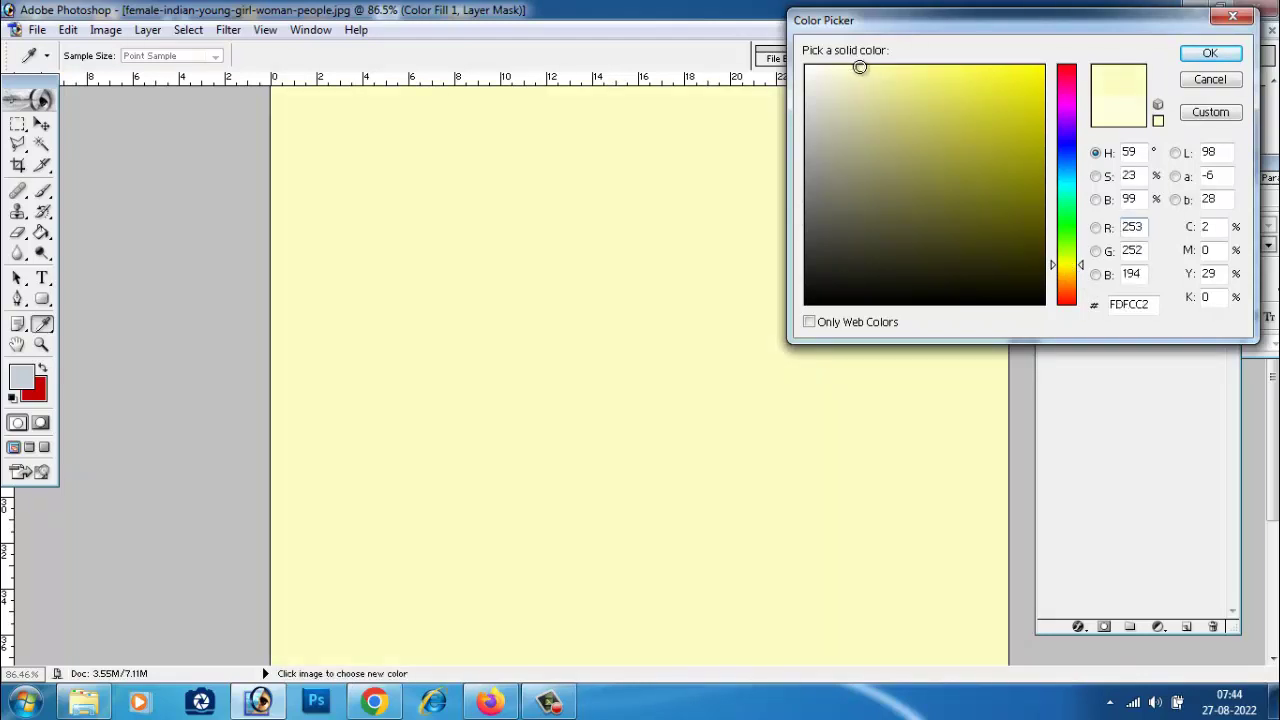
left_click(855, 65)
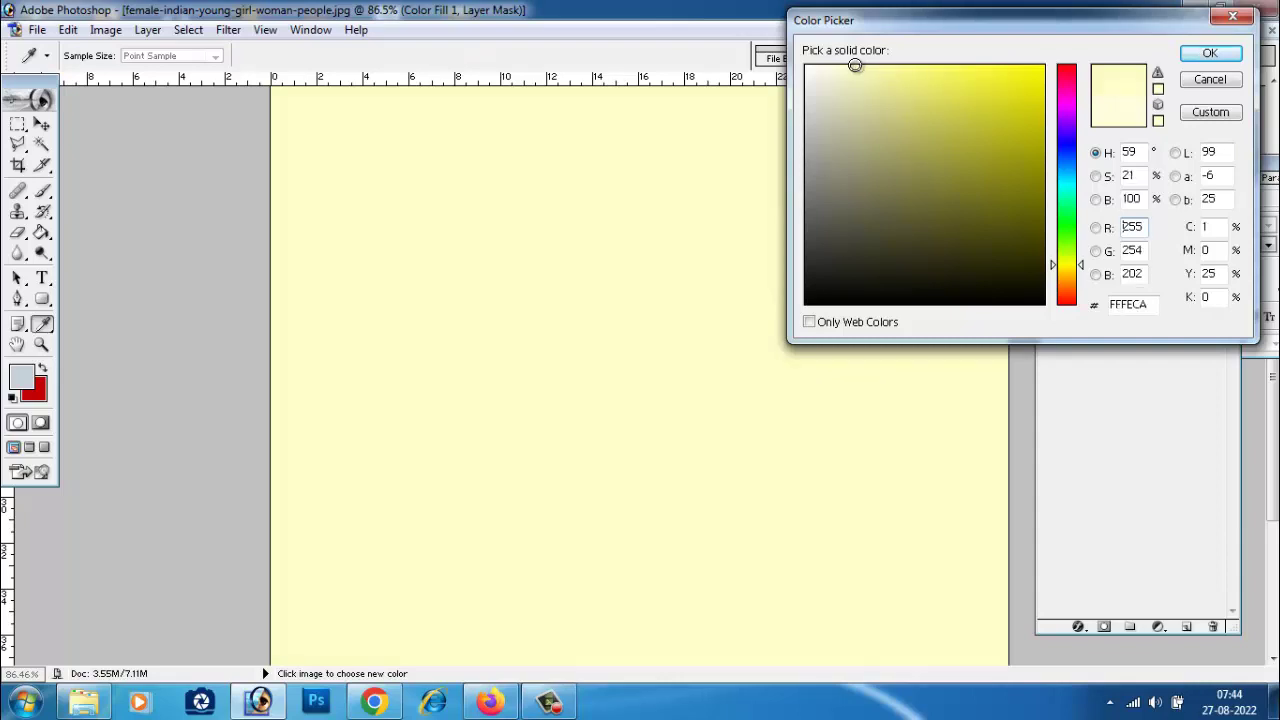
left_click(1210, 54)
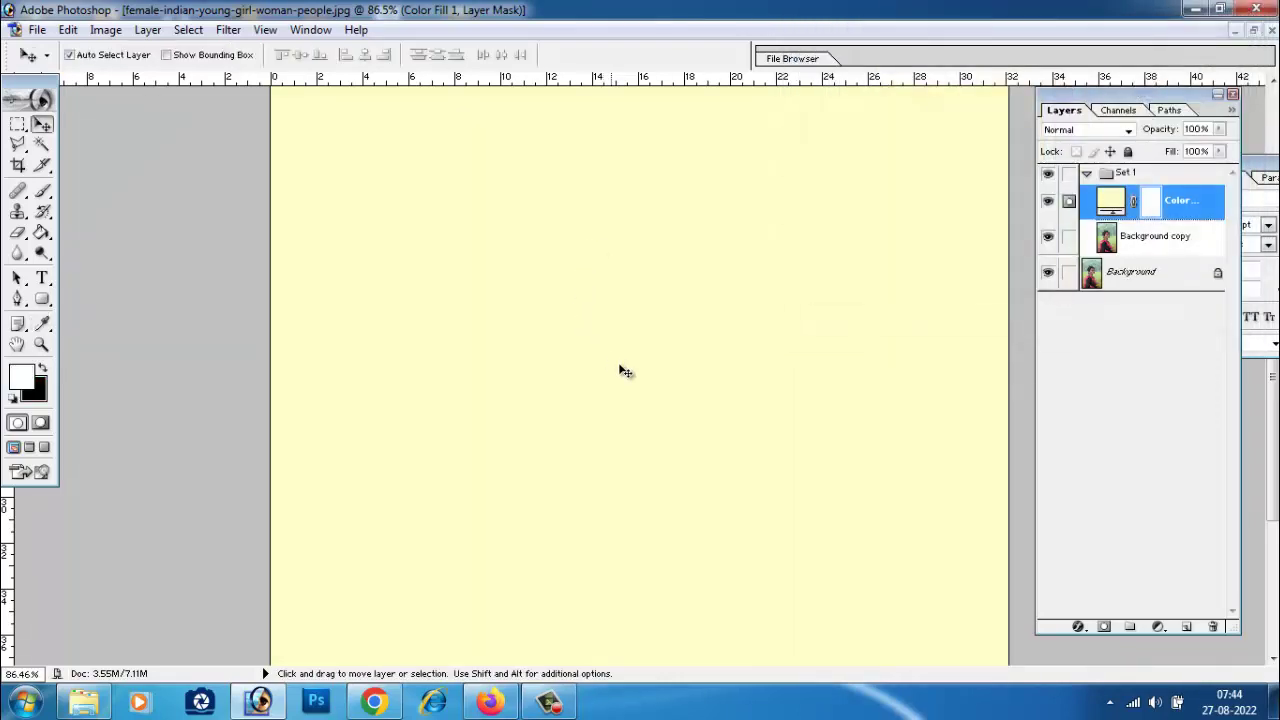
scroll(634, 371, "down", 4)
scroll(639, 374, "up", 1)
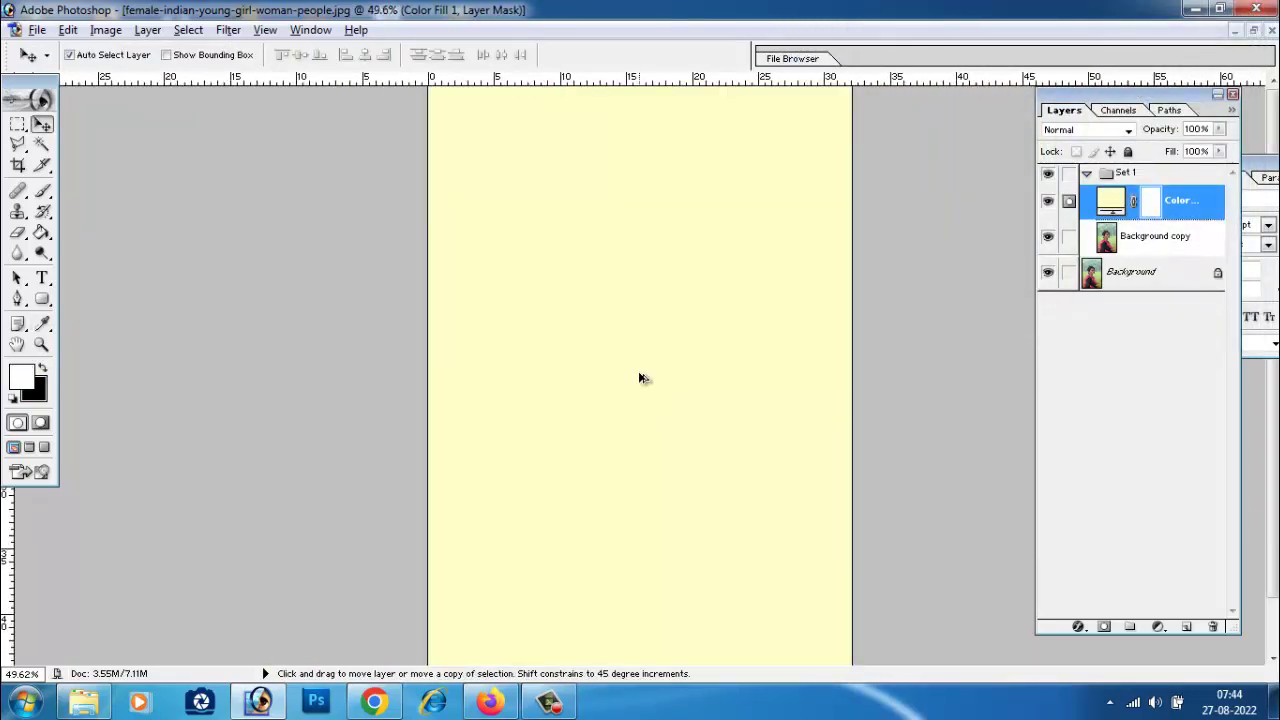
scroll(642, 379, "down", 1)
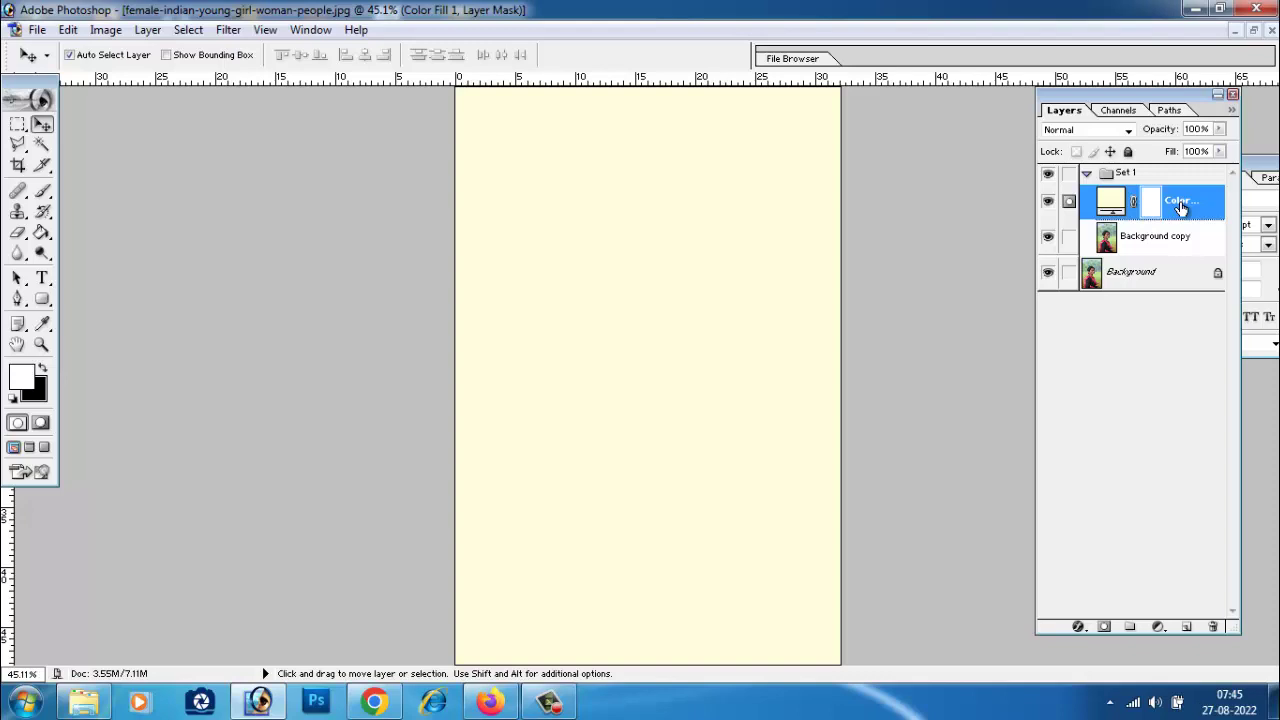
Invert the fill layer's mask to black and set up a soft round brush with a 39 px diameter.
key("ctrl+i")
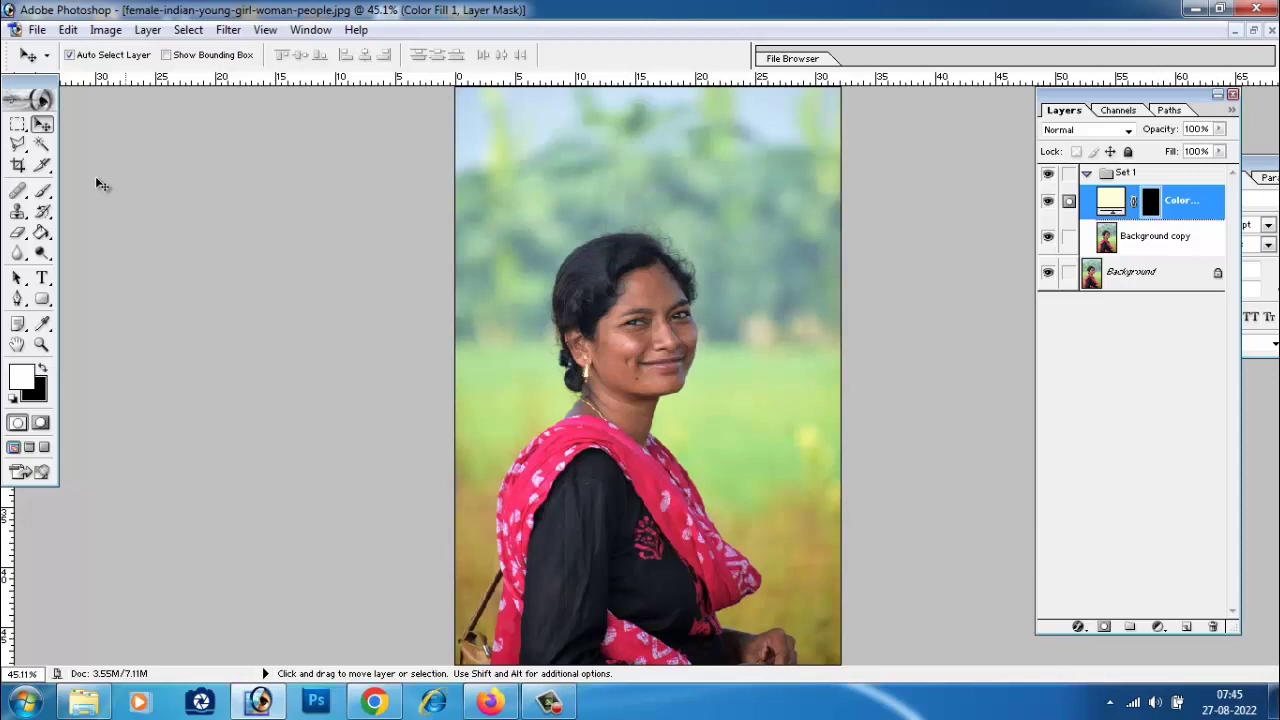
left_click(41, 192)
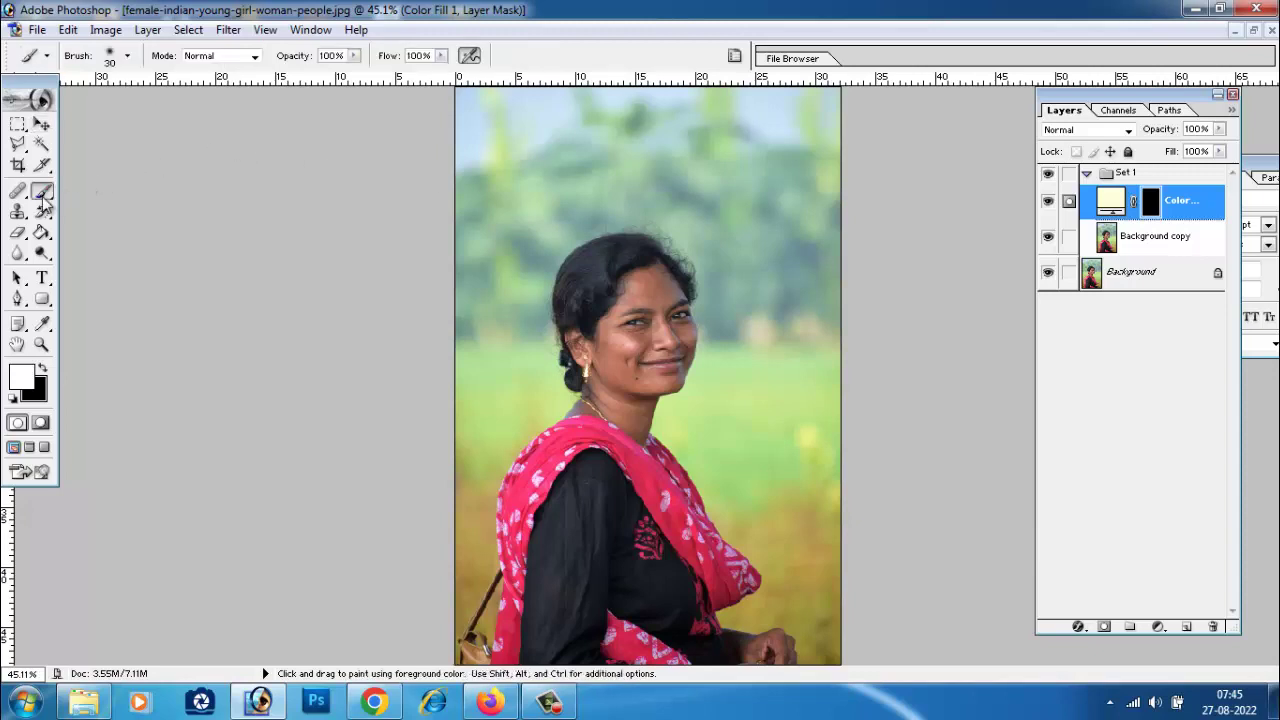
left_click(128, 57)
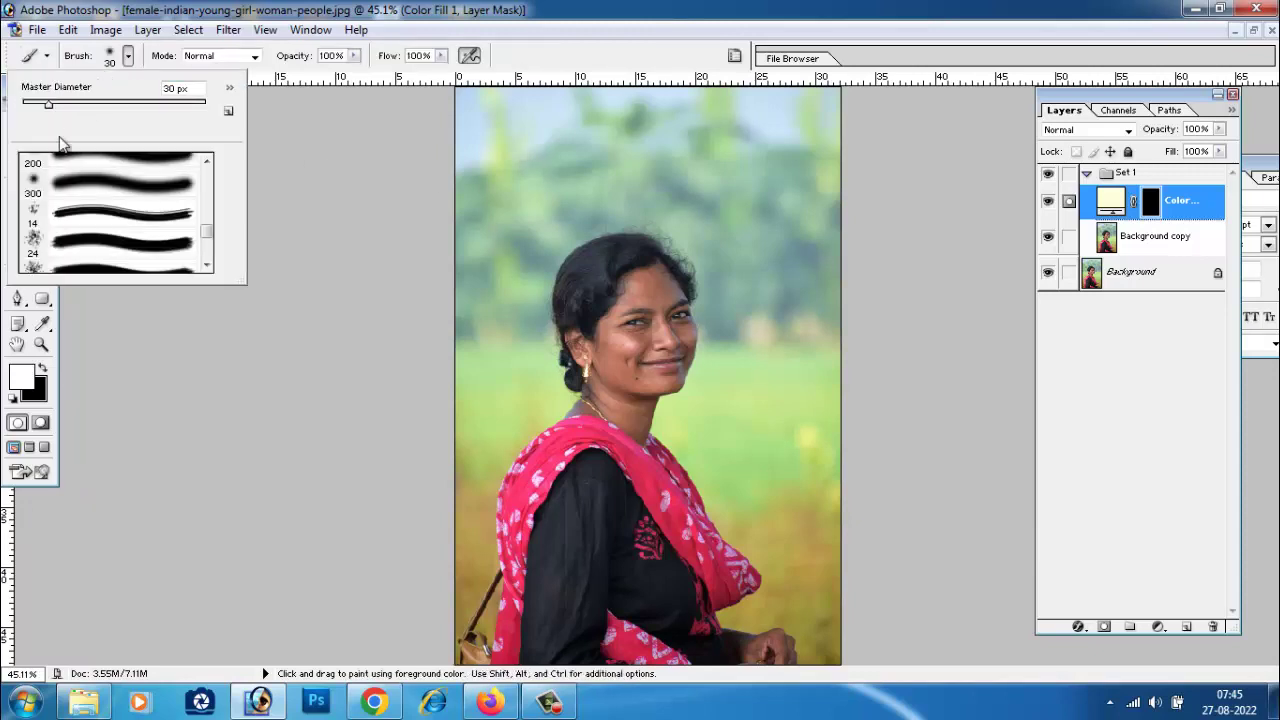
left_click(86, 191)
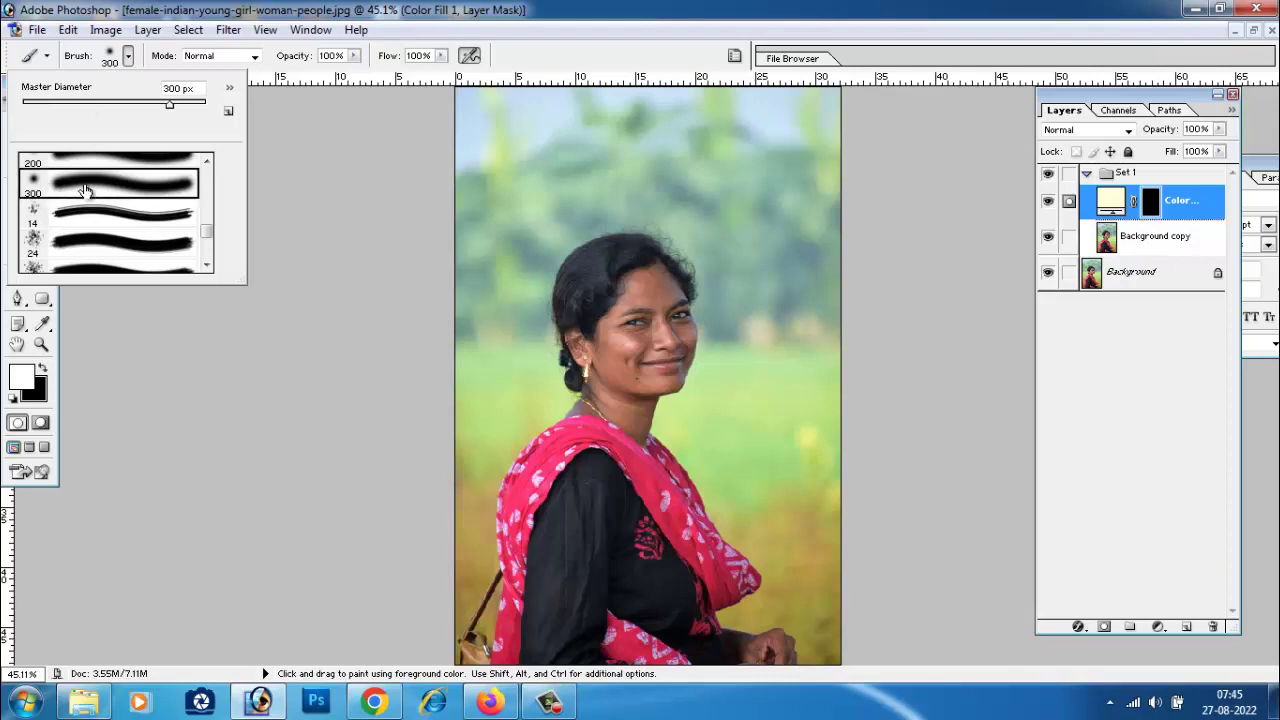
left_click(57, 104)
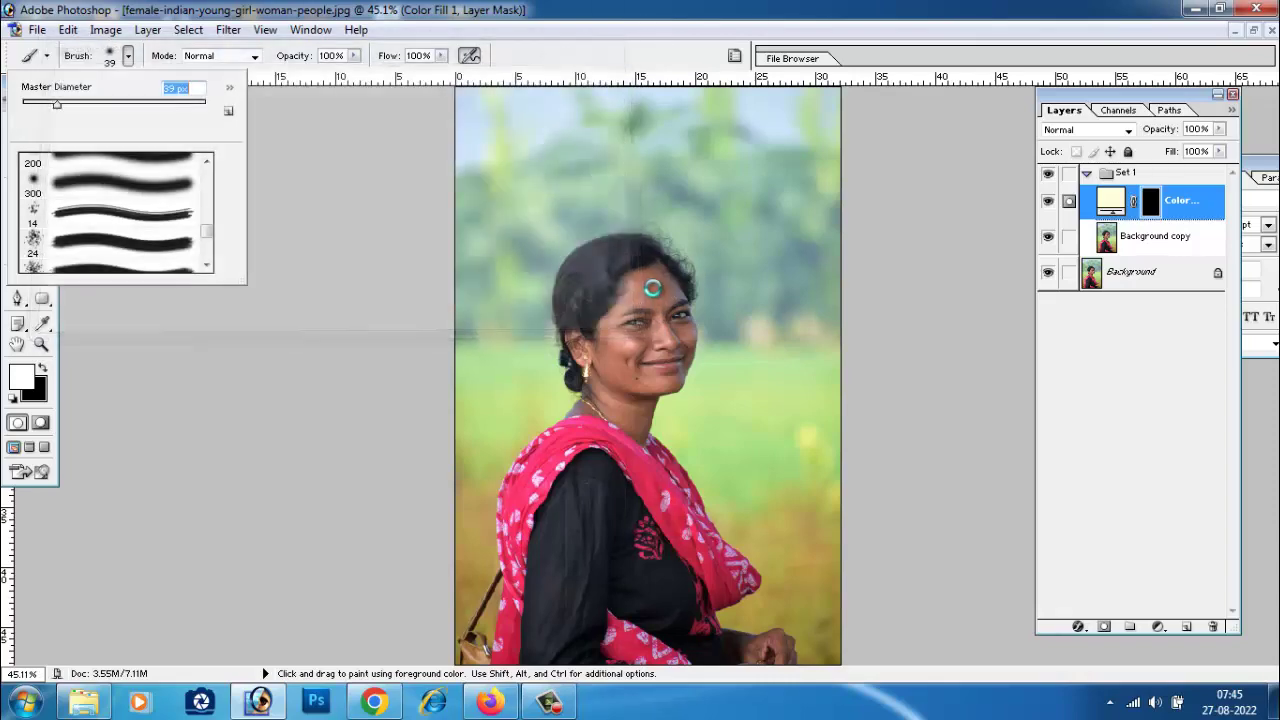
Paint white on the fill layer's mask over the woman's face, ear and neck, covering all exposed skin there.
left_click_drag(656, 290, 652, 309)
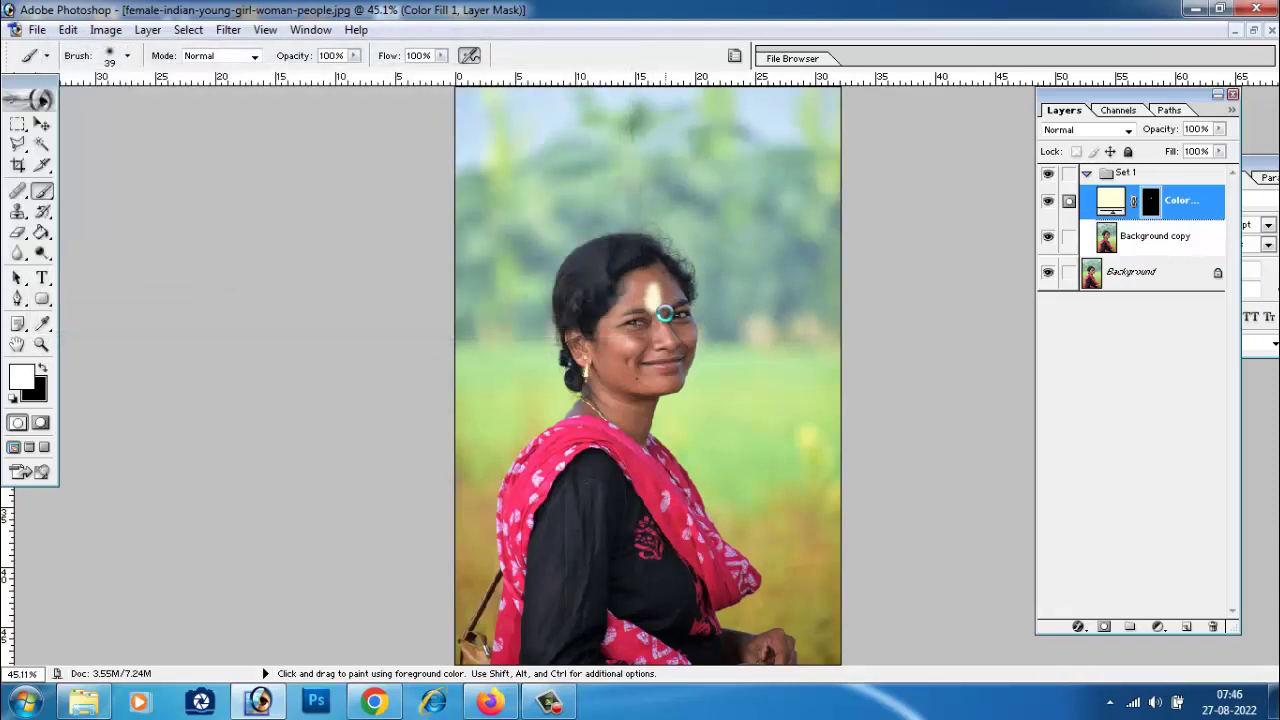
scroll(671, 308, "up", 6)
left_click_drag(672, 440, 677, 177)
mouse_move(657, 472)
left_mouse_down()
mouse_move(659, 216)
mouse_move(674, 131)
mouse_move(617, 143)
mouse_move(566, 240)
mouse_move(514, 289)
mouse_move(546, 286)
mouse_move(596, 203)
mouse_move(580, 189)
mouse_move(640, 134)
mouse_move(691, 137)
mouse_move(752, 258)
mouse_move(690, 205)
mouse_move(702, 268)
mouse_move(572, 300)
mouse_move(570, 200)
mouse_move(632, 140)
mouse_move(697, 166)
mouse_move(766, 314)
mouse_move(771, 366)
mouse_move(734, 451)
mouse_move(762, 418)
mouse_move(734, 486)
mouse_move(714, 500)
mouse_move(695, 457)
mouse_move(766, 329)
mouse_move(771, 354)
mouse_move(729, 337)
mouse_move(717, 232)
mouse_move(680, 371)
mouse_move(689, 309)
mouse_move(620, 283)
mouse_move(560, 290)
mouse_move(480, 366)
mouse_move(523, 411)
mouse_move(581, 408)
mouse_move(643, 427)
mouse_move(627, 483)
mouse_move(697, 340)
left_mouse_up()
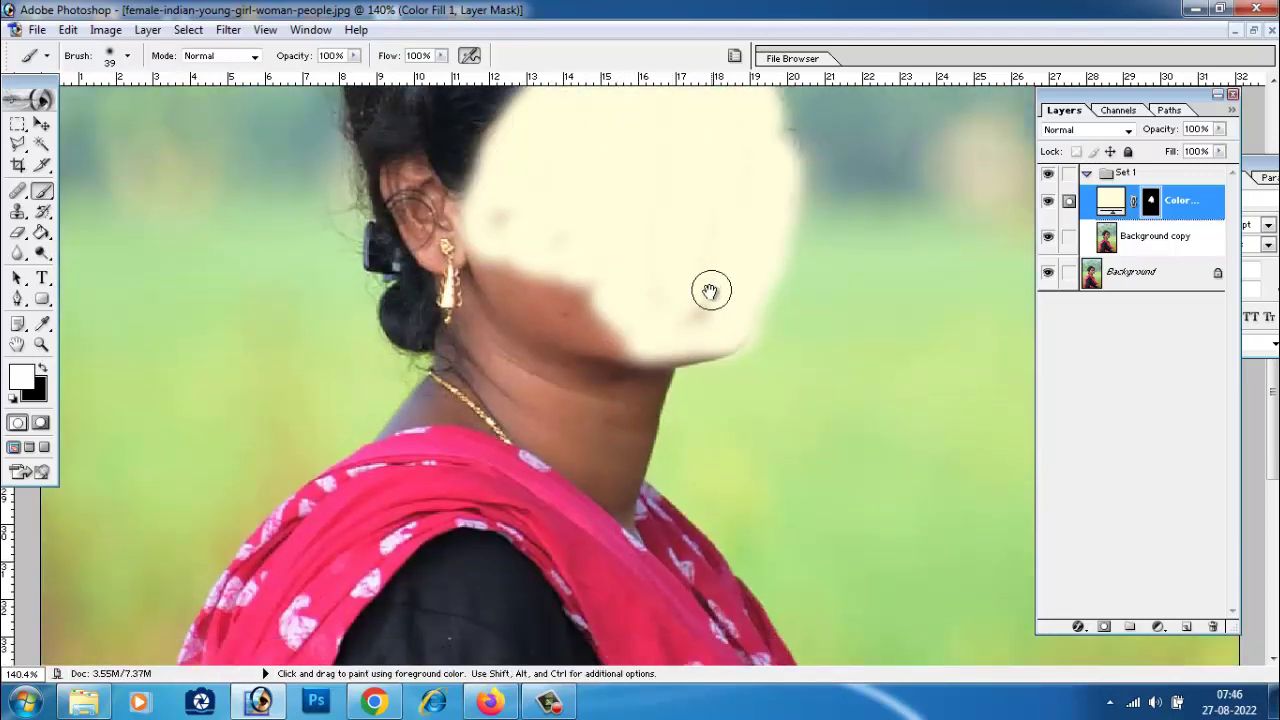
mouse_move(710, 291)
left_mouse_down()
mouse_move(566, 280)
mouse_move(400, 170)
mouse_move(404, 204)
mouse_move(441, 256)
mouse_move(465, 243)
mouse_move(453, 228)
mouse_move(505, 221)
mouse_move(450, 279)
mouse_move(461, 329)
mouse_move(439, 384)
mouse_move(472, 322)
mouse_move(489, 339)
mouse_move(483, 266)
mouse_move(515, 263)
mouse_move(534, 289)
mouse_move(577, 299)
mouse_move(633, 367)
mouse_move(631, 386)
mouse_move(655, 358)
mouse_move(627, 453)
mouse_move(667, 351)
mouse_move(705, 343)
mouse_move(661, 359)
mouse_move(630, 421)
mouse_move(616, 505)
mouse_move(630, 533)
mouse_move(604, 488)
mouse_move(463, 390)
mouse_move(522, 418)
mouse_move(526, 435)
mouse_move(388, 433)
mouse_move(489, 342)
mouse_move(551, 440)
mouse_move(543, 344)
mouse_move(593, 449)
mouse_move(595, 407)
mouse_move(499, 375)
mouse_move(436, 400)
mouse_move(434, 385)
mouse_move(396, 420)
mouse_move(723, 301)
mouse_move(737, 329)
mouse_move(674, 351)
mouse_move(637, 411)
mouse_move(629, 477)
mouse_move(660, 369)
mouse_move(634, 434)
mouse_move(688, 355)
mouse_move(734, 320)
mouse_move(763, 249)
left_mouse_up()
key("space")
left_click_drag(703, 191, 659, 307)
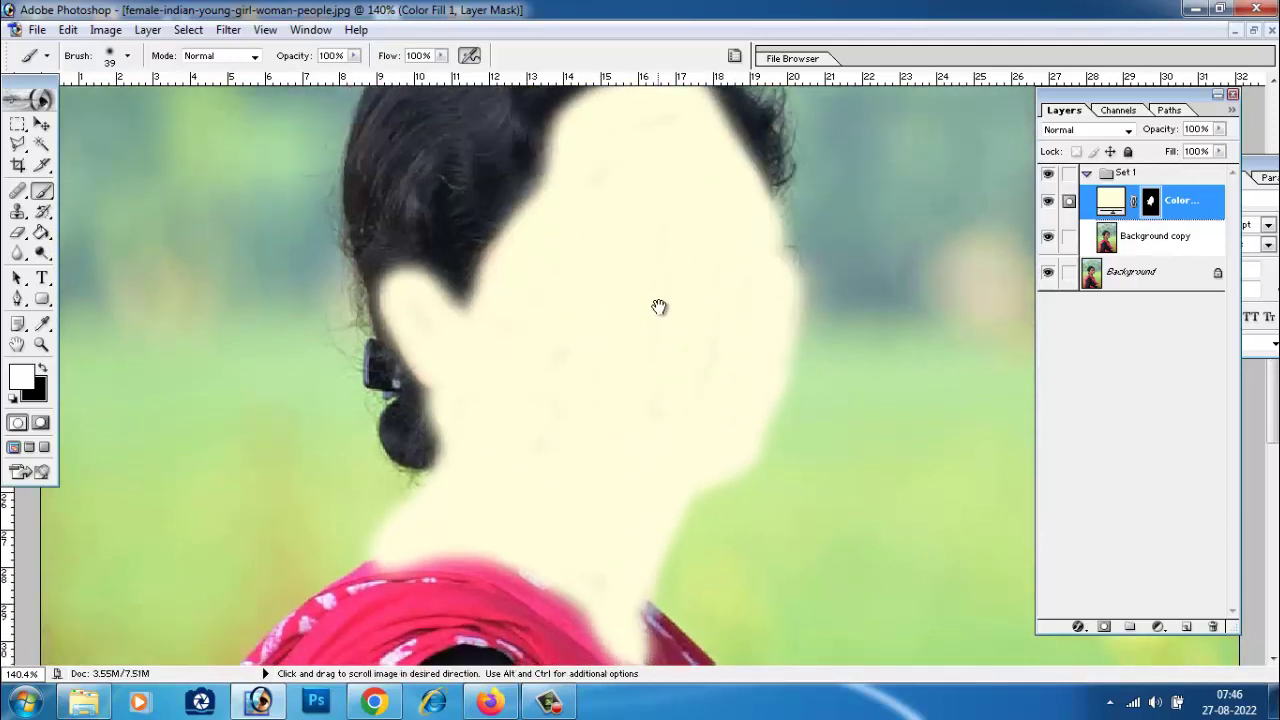
left_click_drag(443, 317, 415, 311)
key("space")
left_click_drag(641, 270, 643, 349)
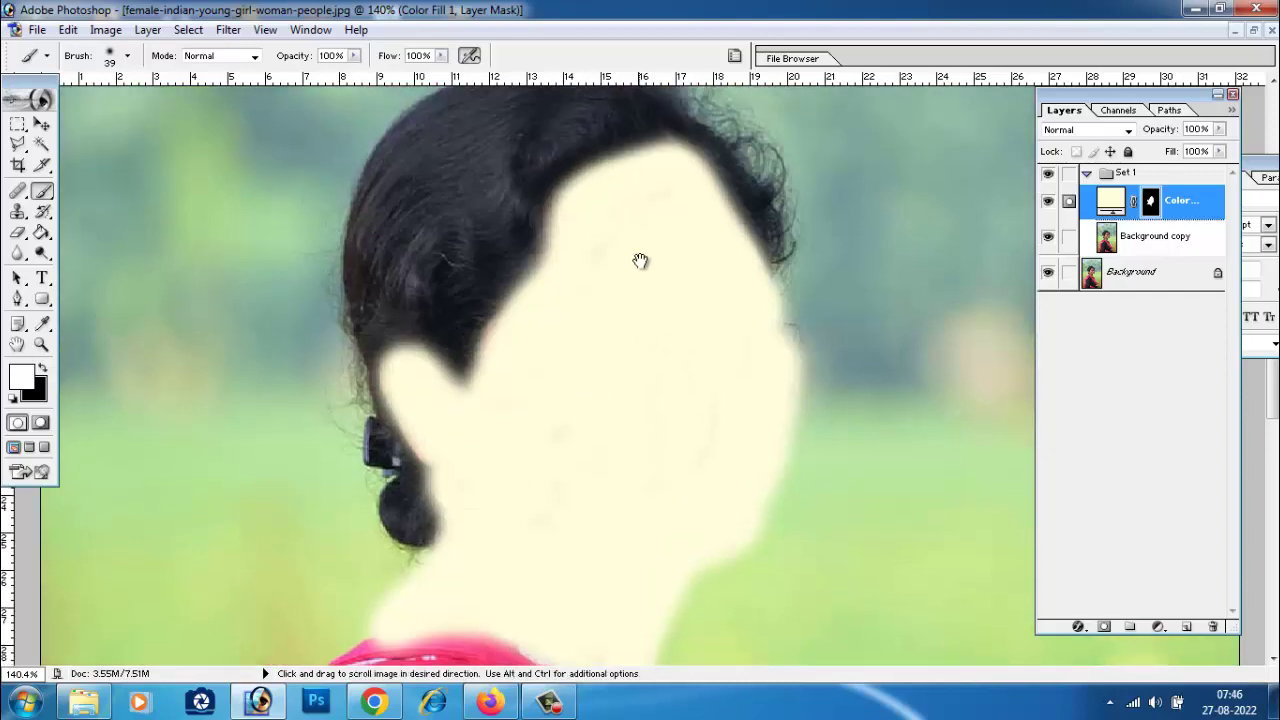
Paint white on the fill layer's mask over the woman's forearm and hand, moving the Layers palette clear of them.
key("space")
left_click_drag(700, 415, 703, 95)
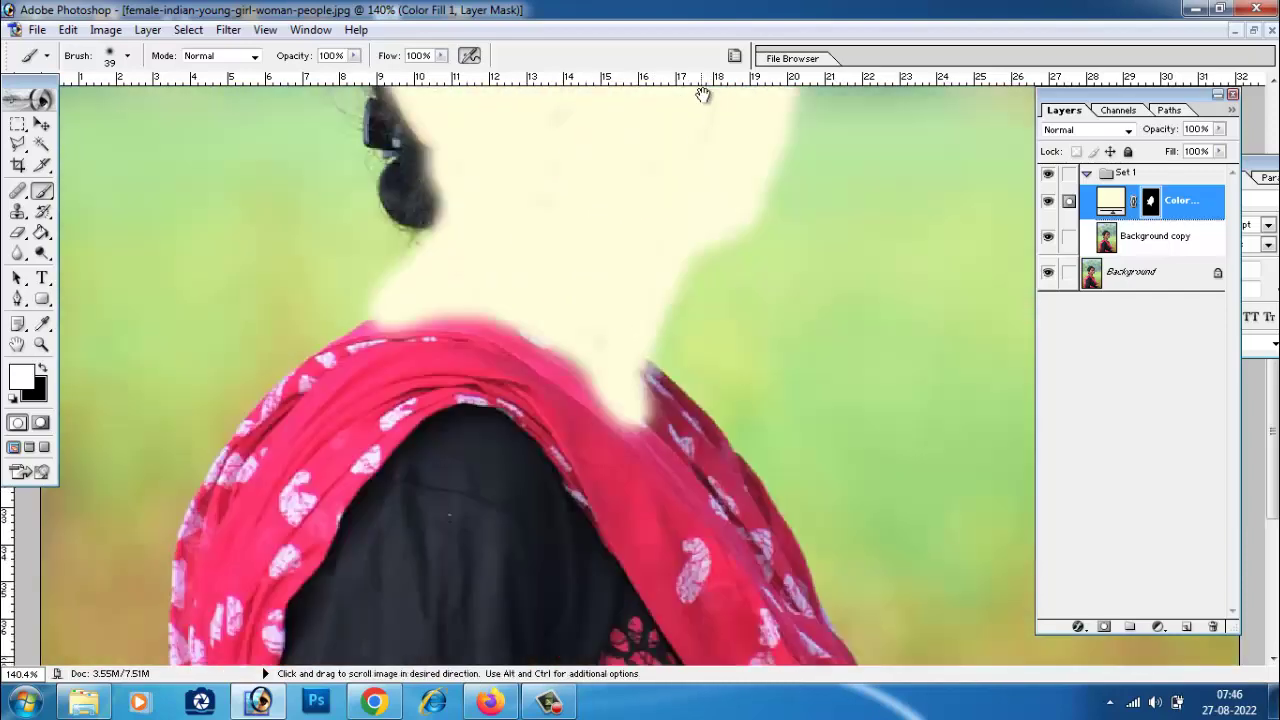
left_click_drag(648, 471, 646, 60)
left_click_drag(1133, 95, 955, 101)
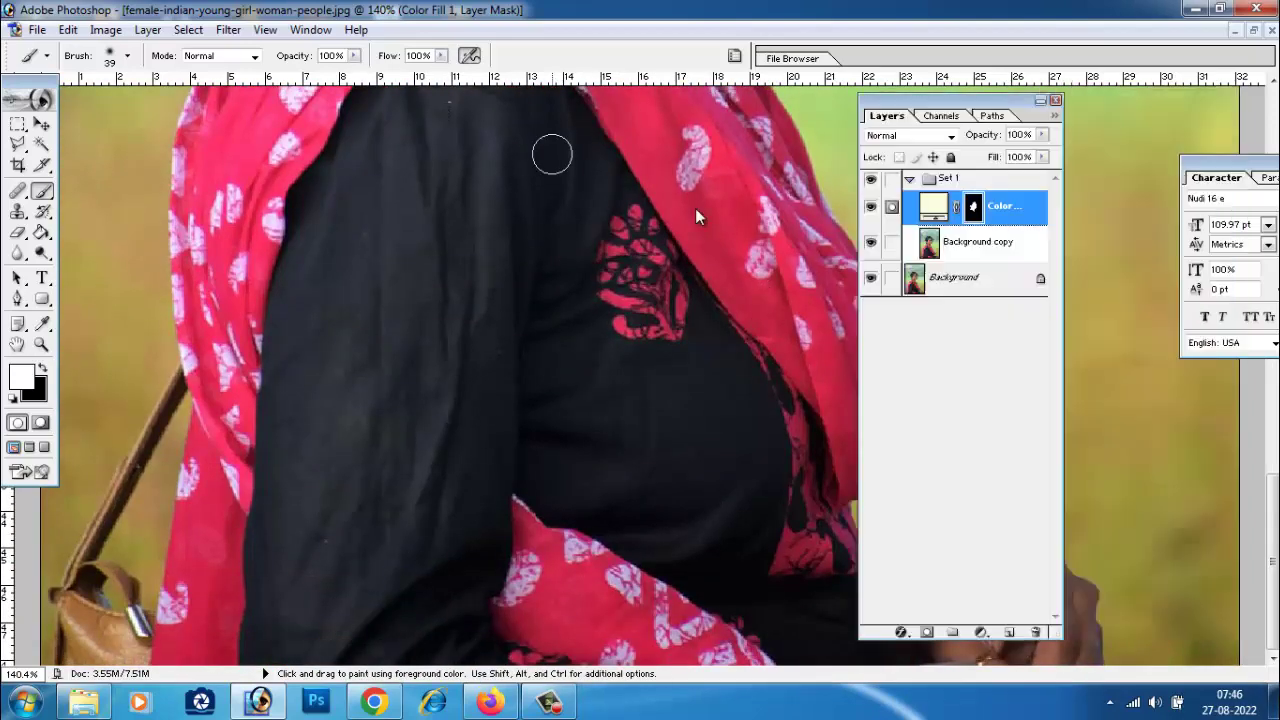
left_click_drag(277, 113, 291, 103)
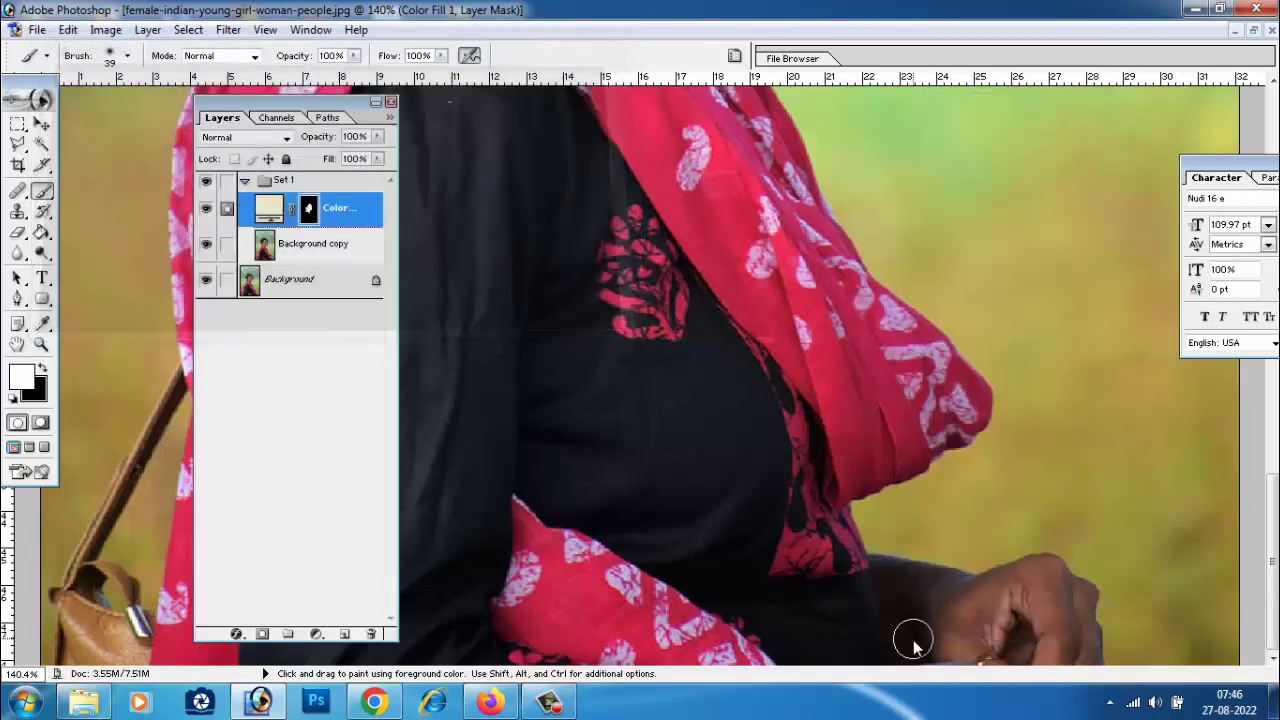
mouse_move(891, 574)
left_mouse_down()
mouse_move(1050, 574)
mouse_move(1076, 595)
mouse_move(1089, 654)
left_mouse_up()
key("space")
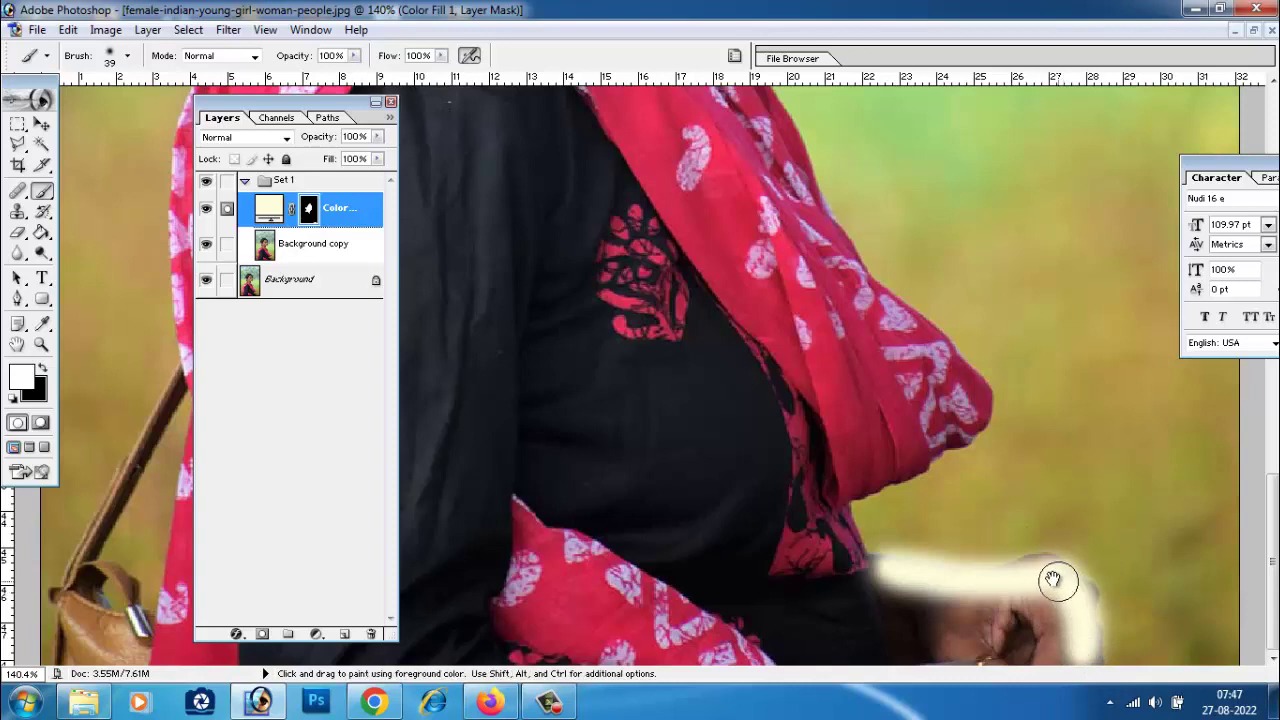
mouse_move(1051, 580)
left_mouse_down()
mouse_move(974, 597)
mouse_move(920, 590)
mouse_move(947, 658)
mouse_move(903, 600)
mouse_move(1012, 634)
mouse_move(943, 632)
mouse_move(1036, 644)
mouse_move(1047, 607)
mouse_move(1046, 649)
mouse_move(1083, 637)
mouse_move(1090, 654)
mouse_move(1082, 599)
mouse_move(1054, 571)
mouse_move(880, 571)
mouse_move(929, 620)
left_mouse_up()
Set the color fill layer's blend mode to Soft Light, with the Layers palette moved off the portrait.
scroll(915, 588, "down", 6)
scroll(916, 582, "down", 1)
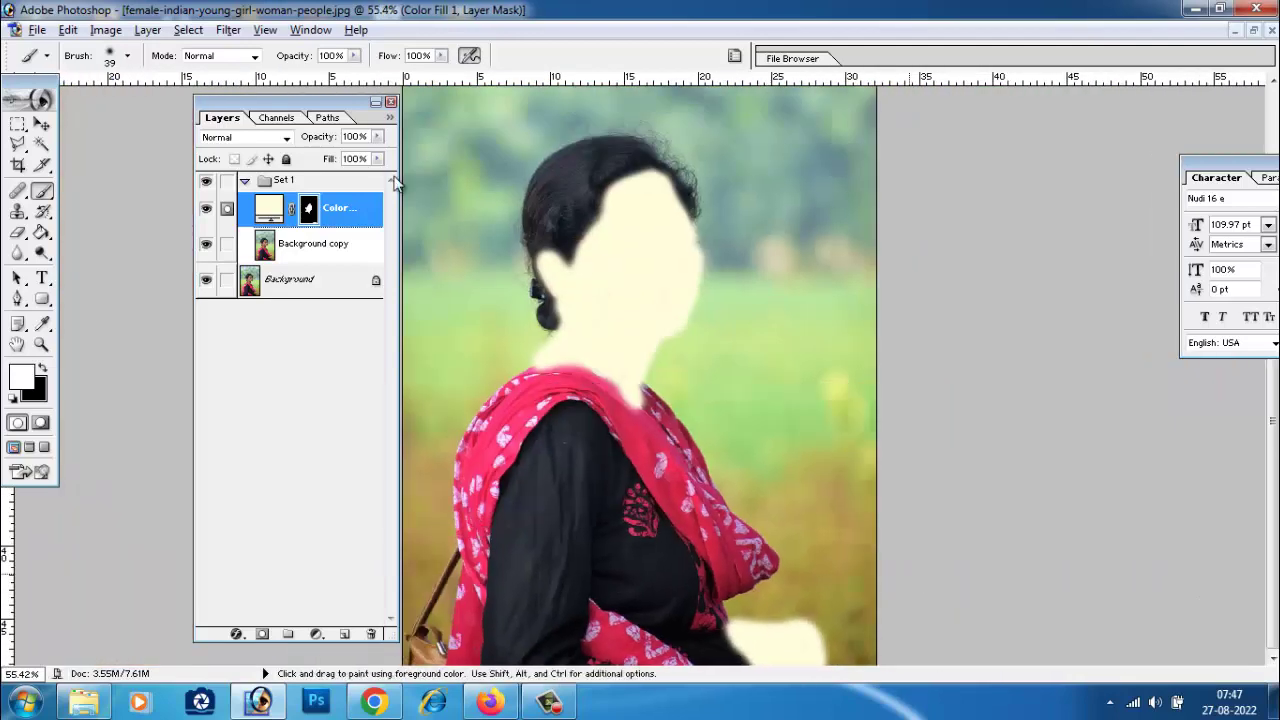
left_click_drag(293, 104, 1003, 168)
scroll(642, 275, "up", 5)
left_click_drag(728, 369, 719, 249)
left_click(968, 216)
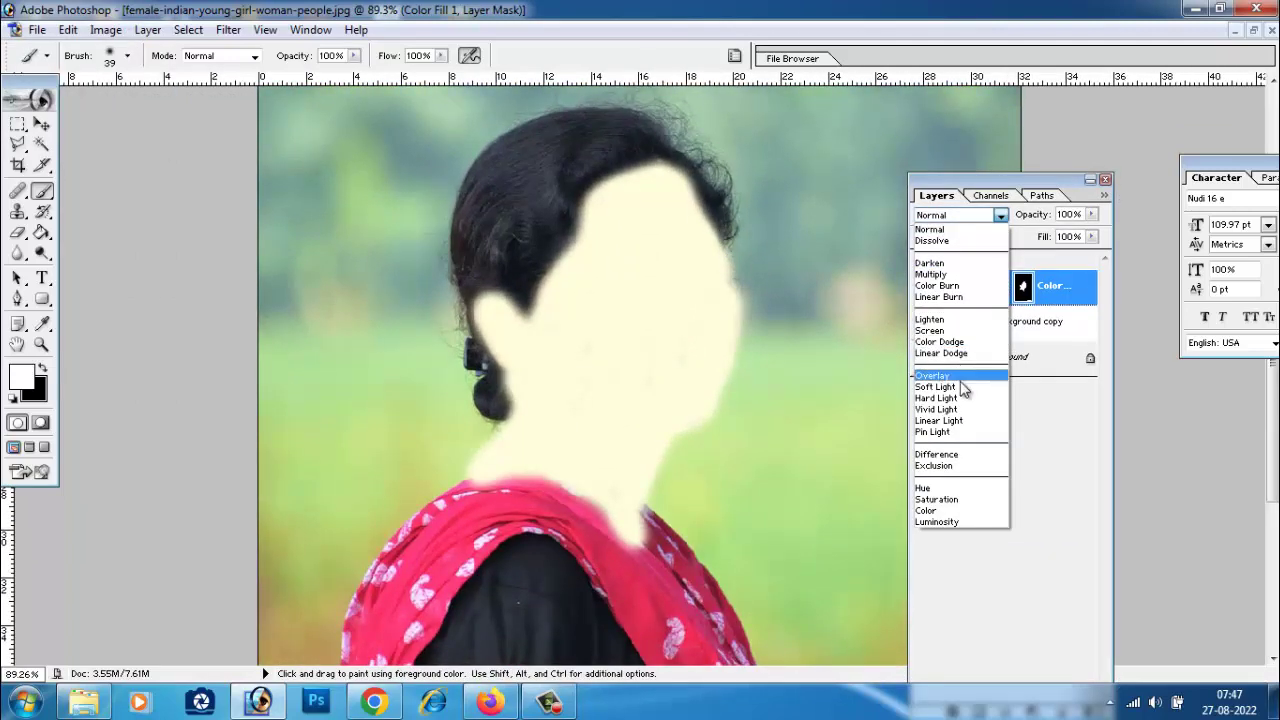
left_click(963, 387)
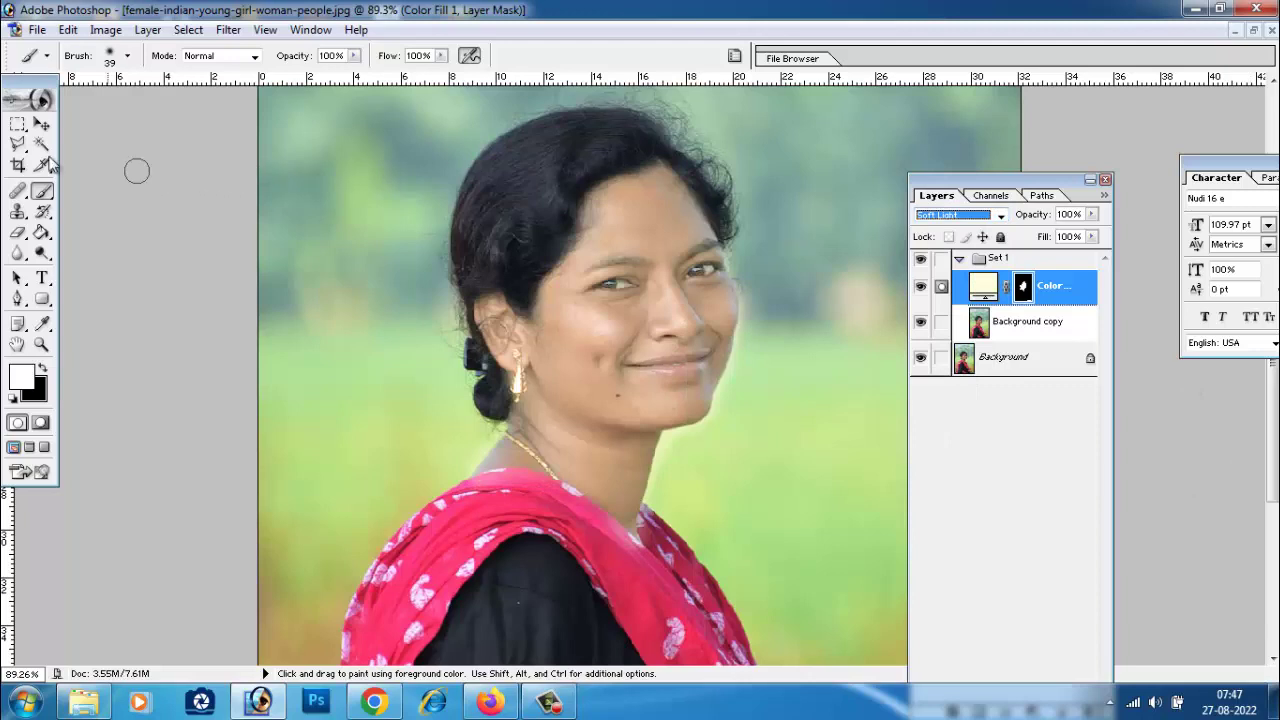
Change the fill layer's color to a near-white cream, F9F6E6, judging the tone on the woman's skin.
left_click(41, 124)
left_click_drag(630, 314, 657, 251)
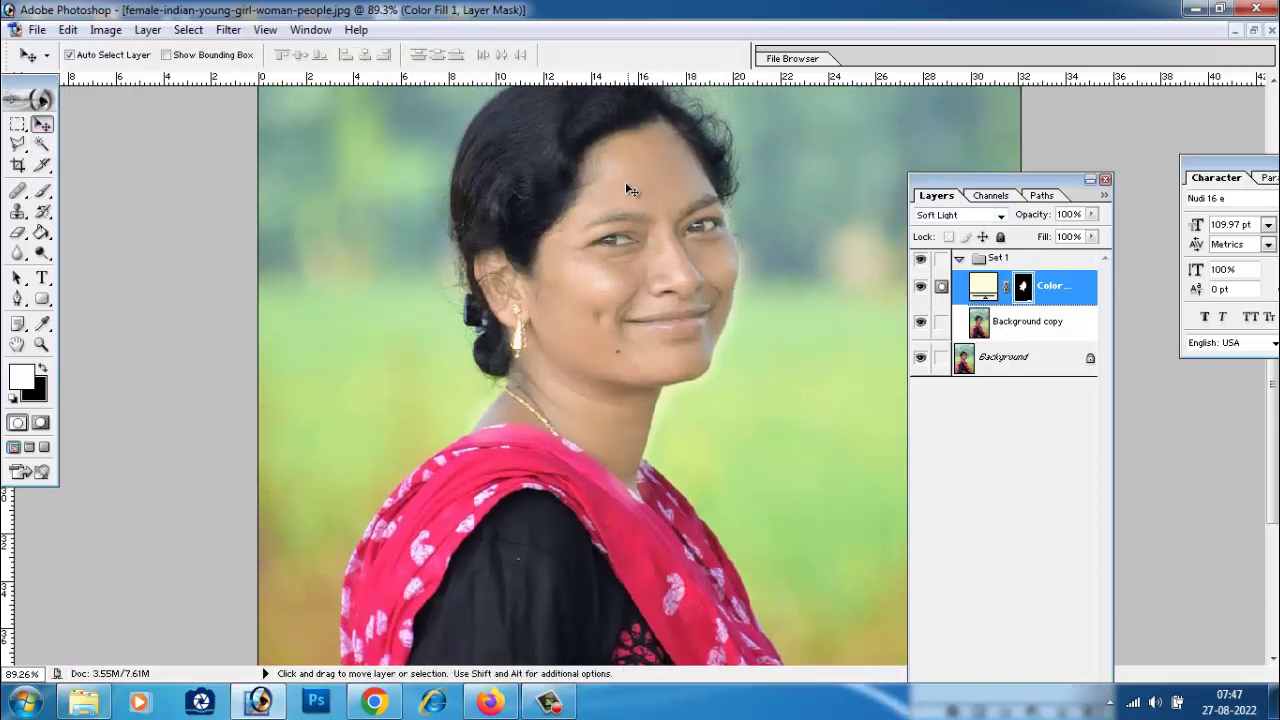
double_click(983, 290)
left_click_drag(853, 70, 860, 67)
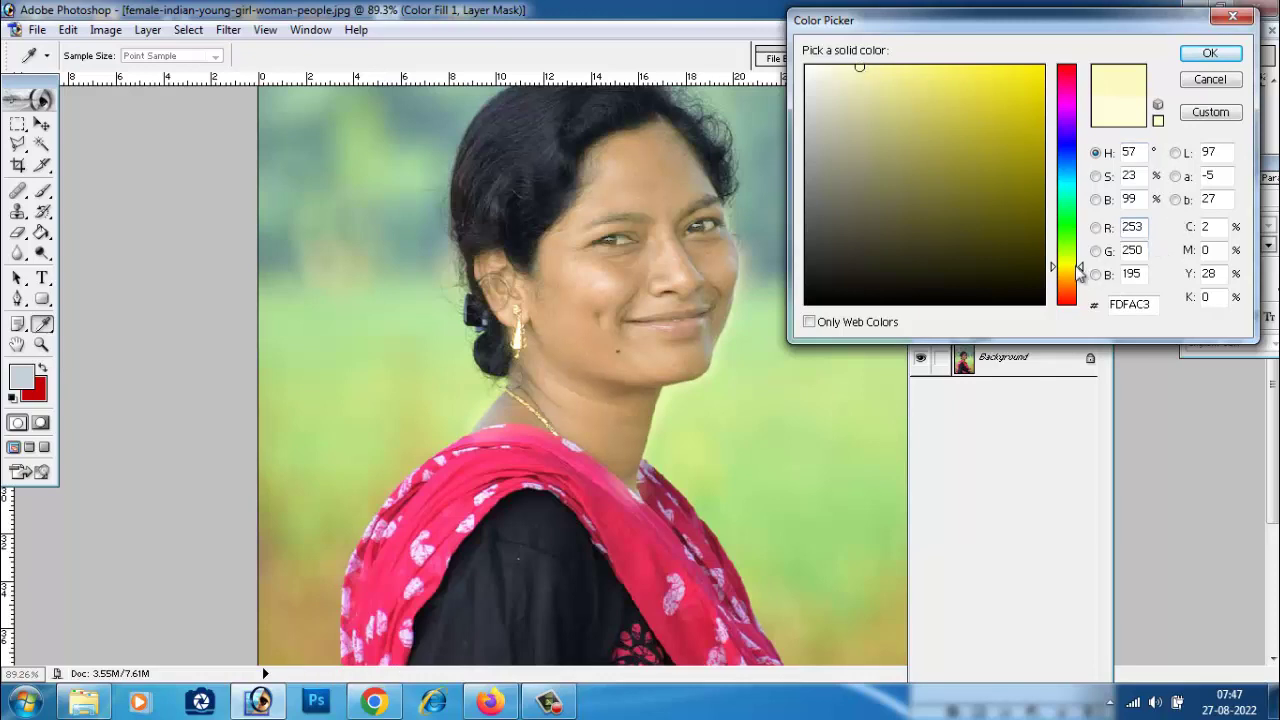
left_click_drag(1076, 268, 1076, 272)
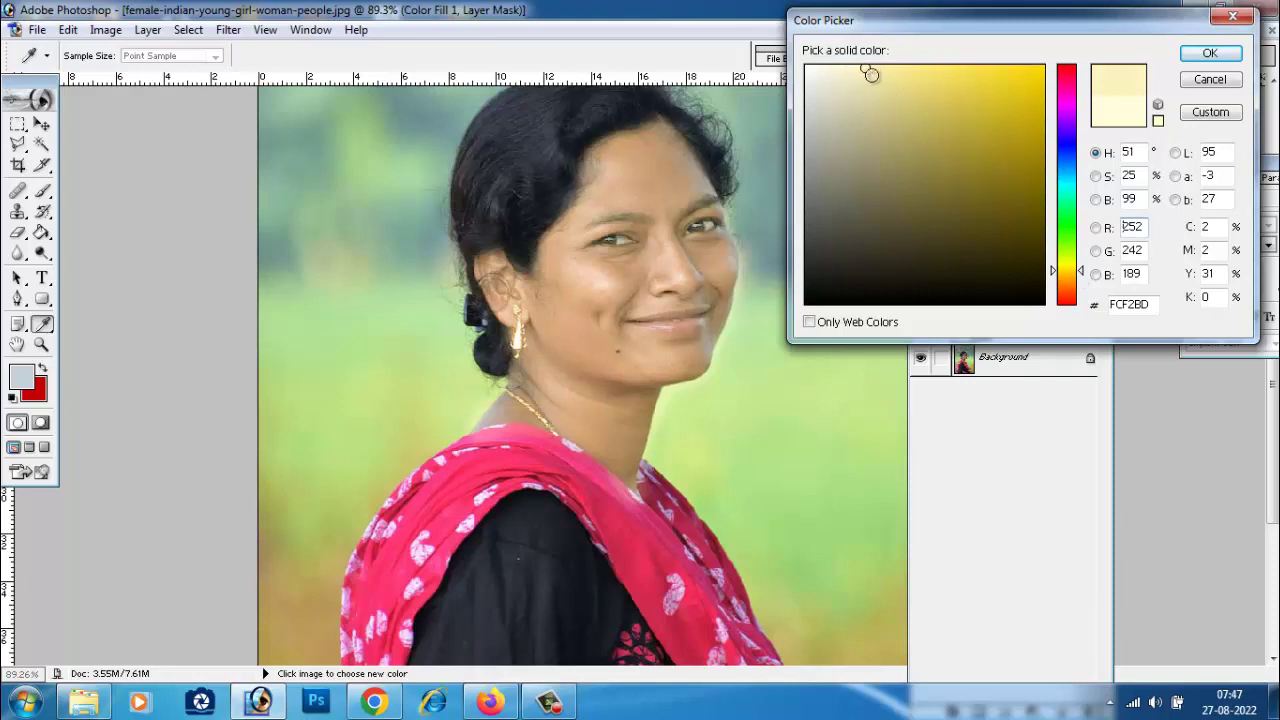
left_click(877, 104)
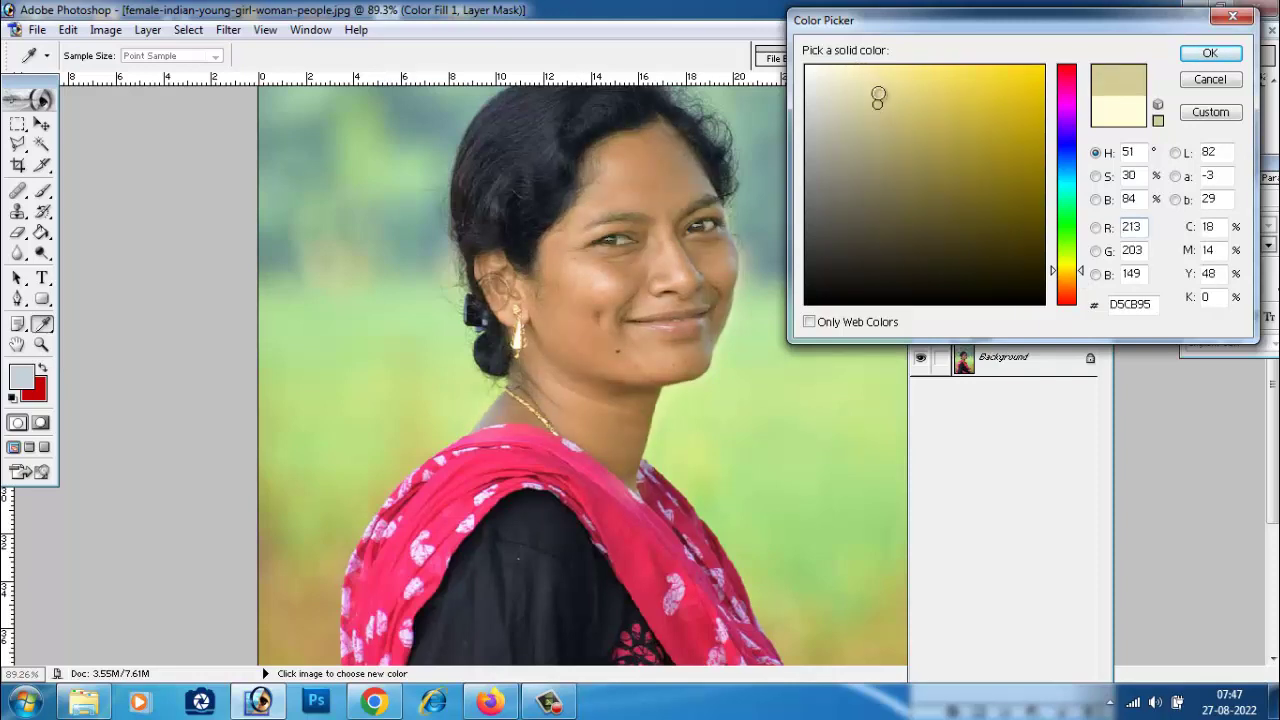
mouse_move(877, 100)
left_mouse_down()
mouse_move(870, 70)
mouse_move(823, 71)
left_mouse_up()
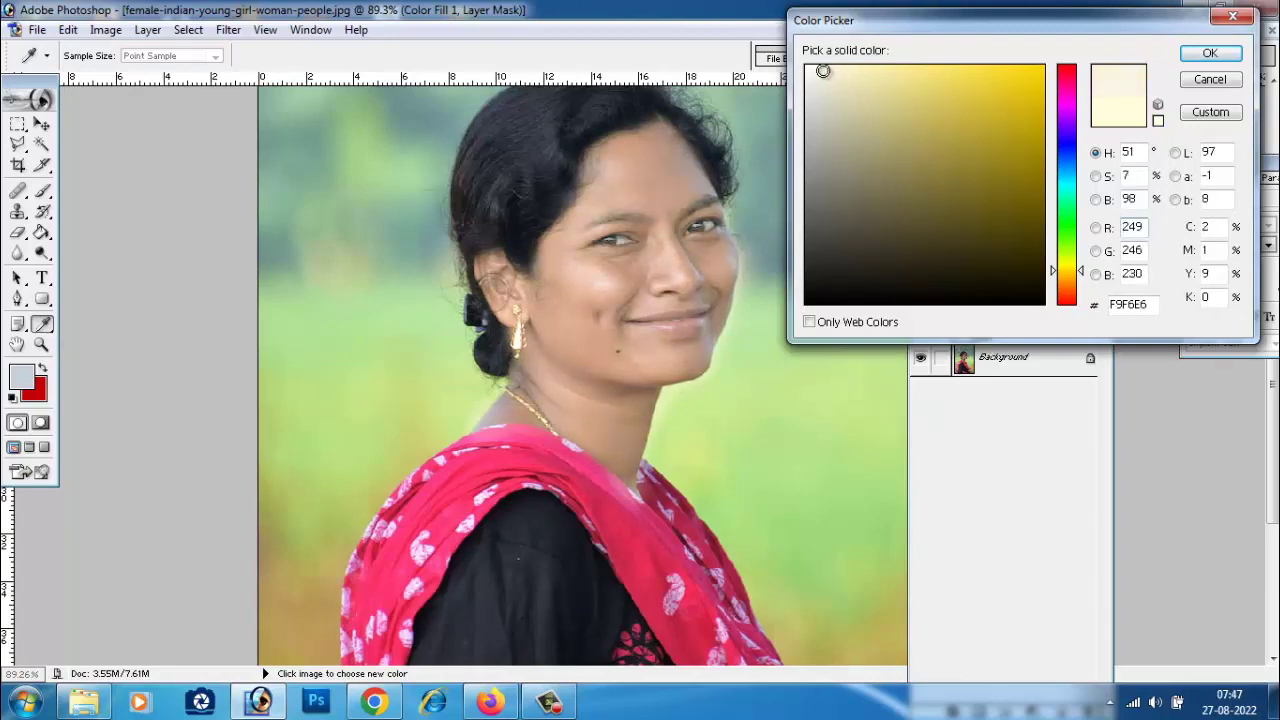
left_click(1210, 55)
Compare the portrait before and after the skin lightening by toggling the visibility of Set 1, leaving it visible.
scroll(580, 396, "down", 6)
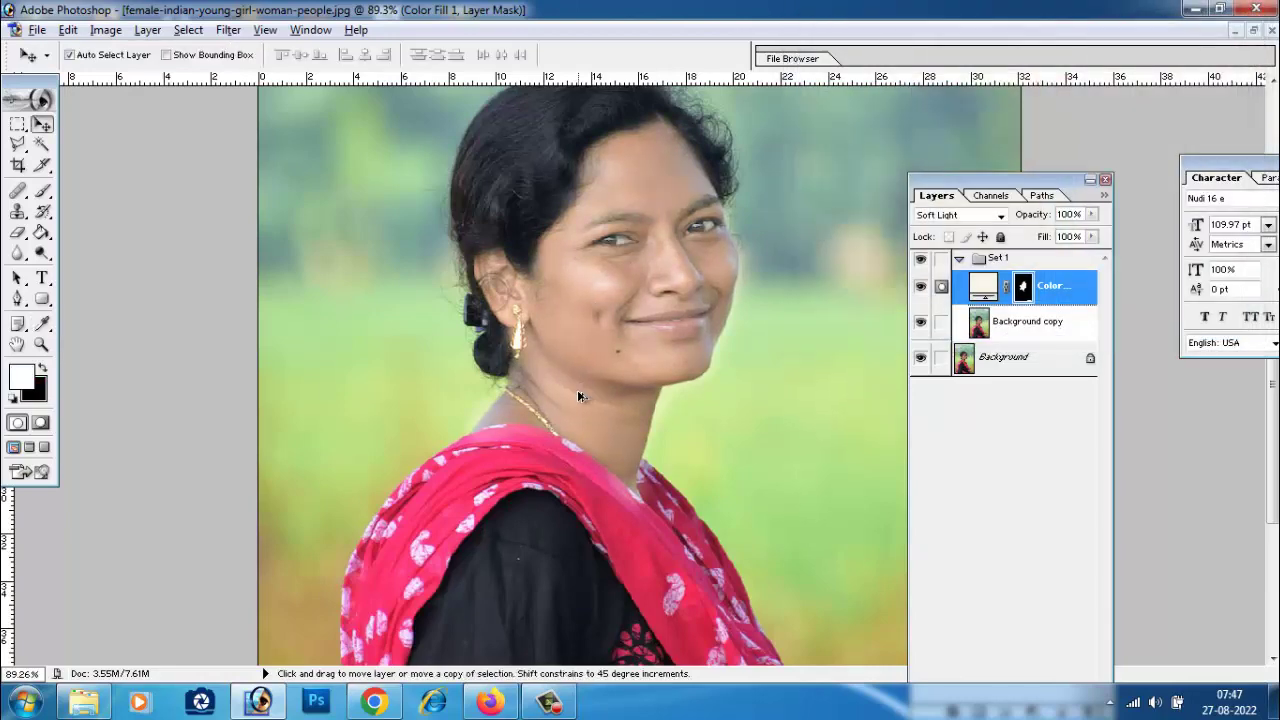
scroll(580, 396, "up", 3)
left_click_drag(655, 451, 638, 309)
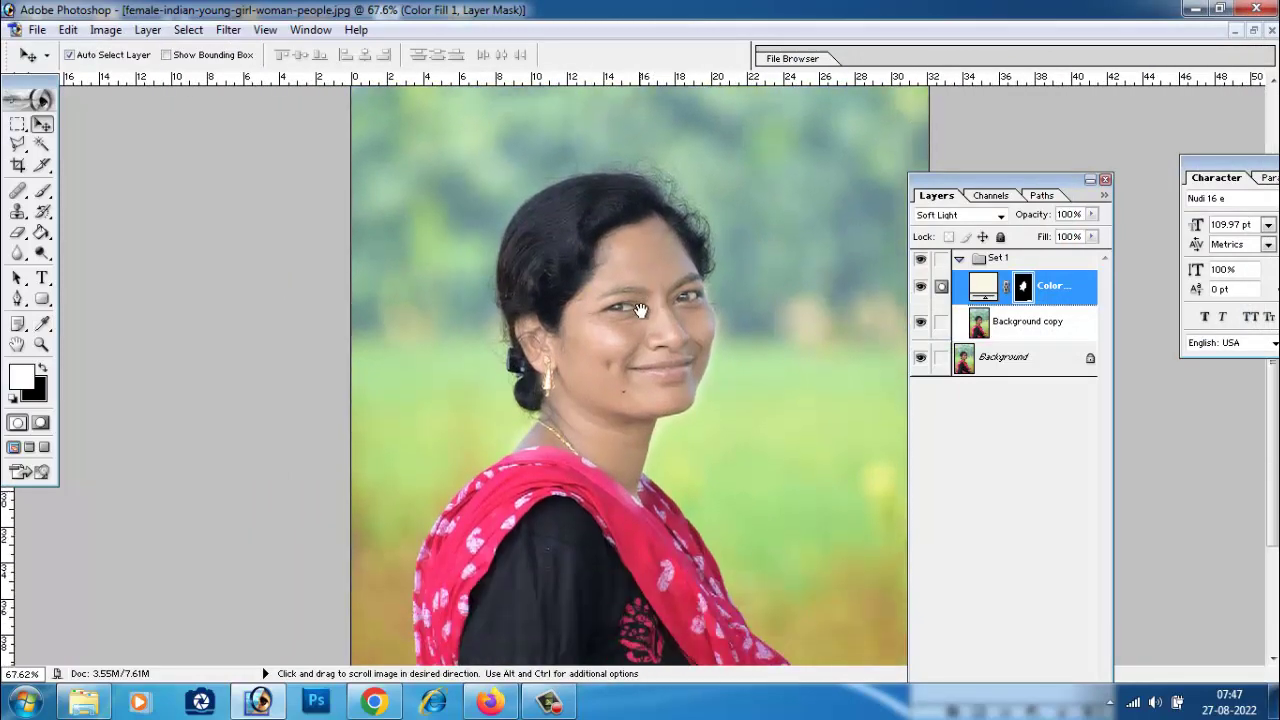
left_click(922, 266)
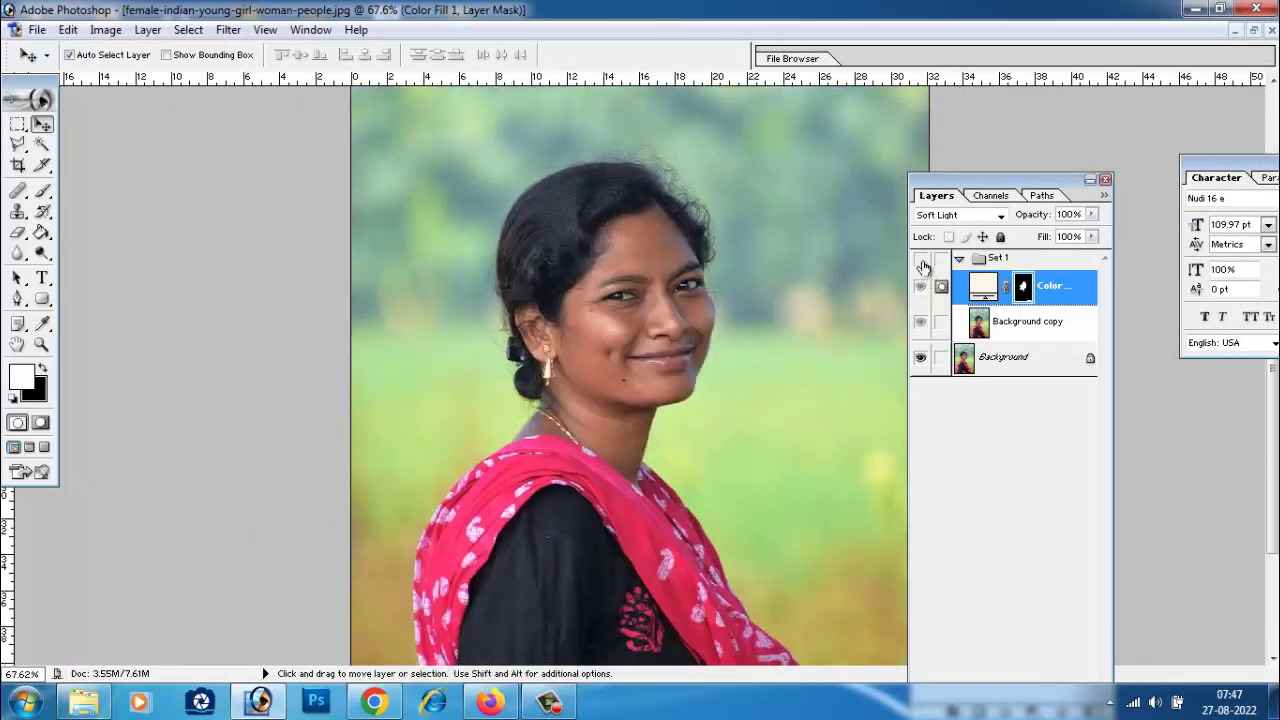
left_click(922, 262)
left_click(922, 265)
left_click(922, 264)
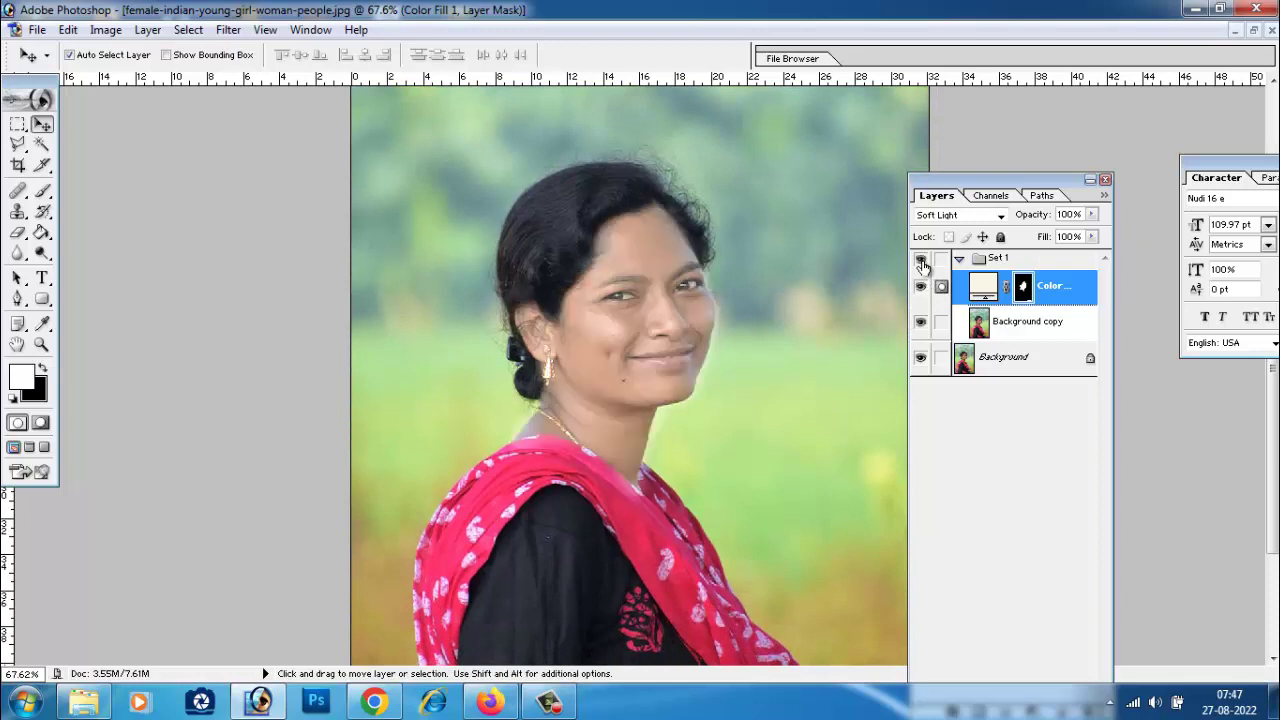
Try duplicating the color fill layer to strengthen the skin lightening, and undo the duplication.
left_click_drag(660, 488, 683, 351)
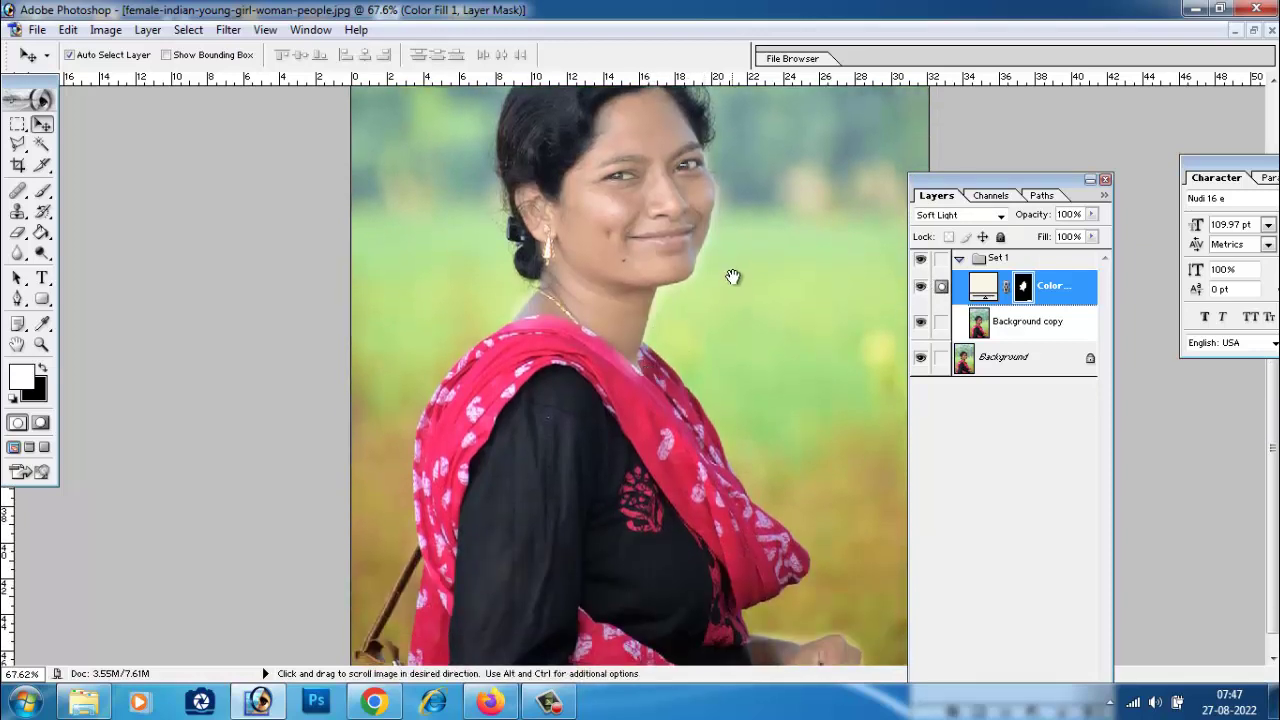
left_click_drag(731, 277, 740, 364)
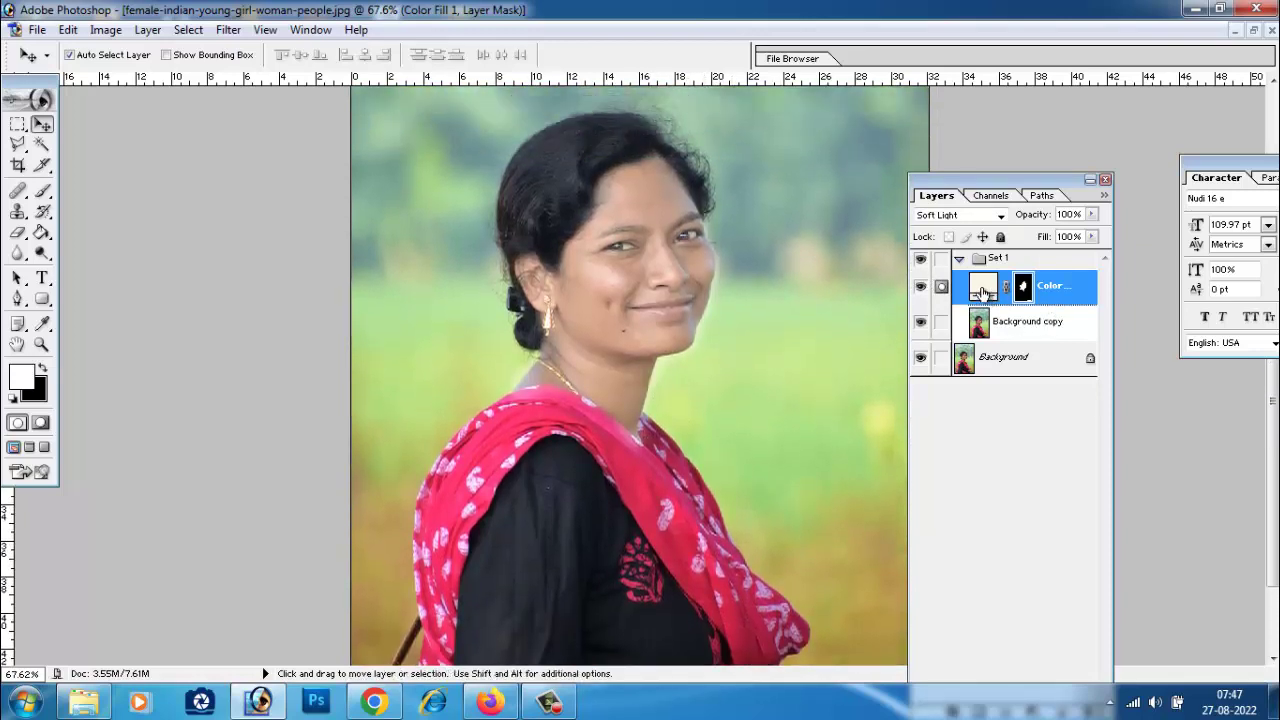
key("ctrl+j")
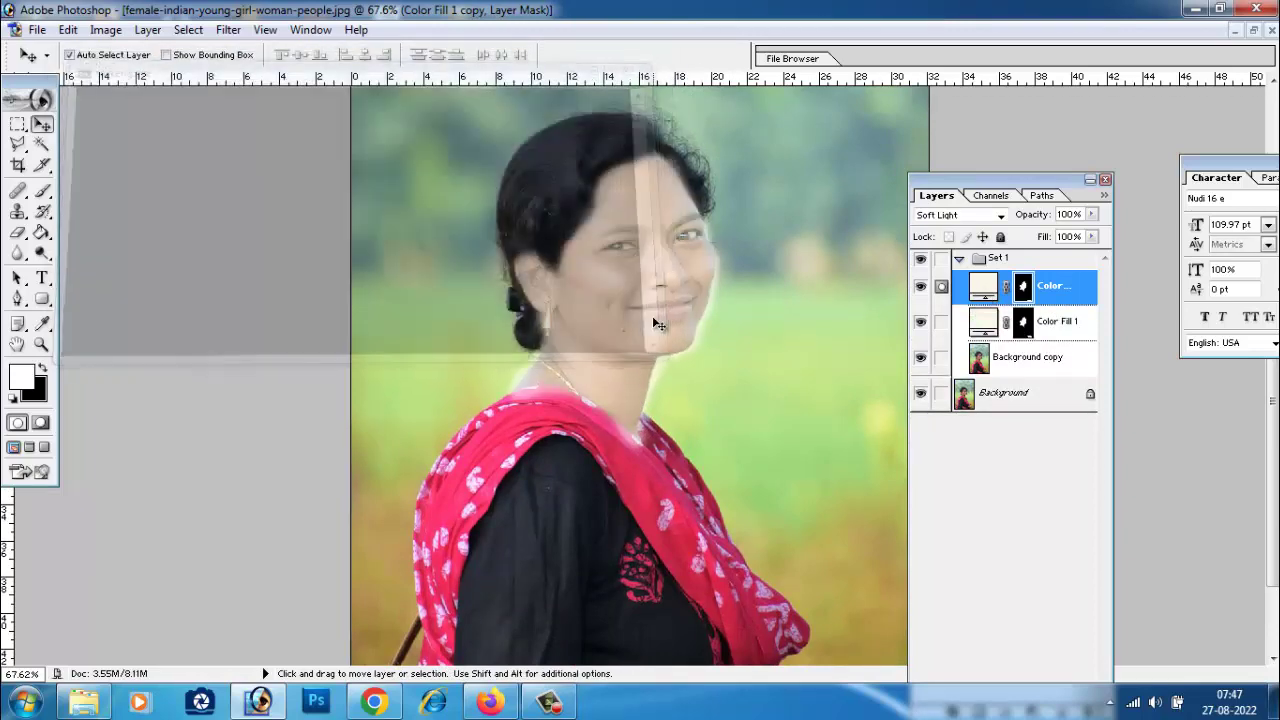
key("ctrl+z")
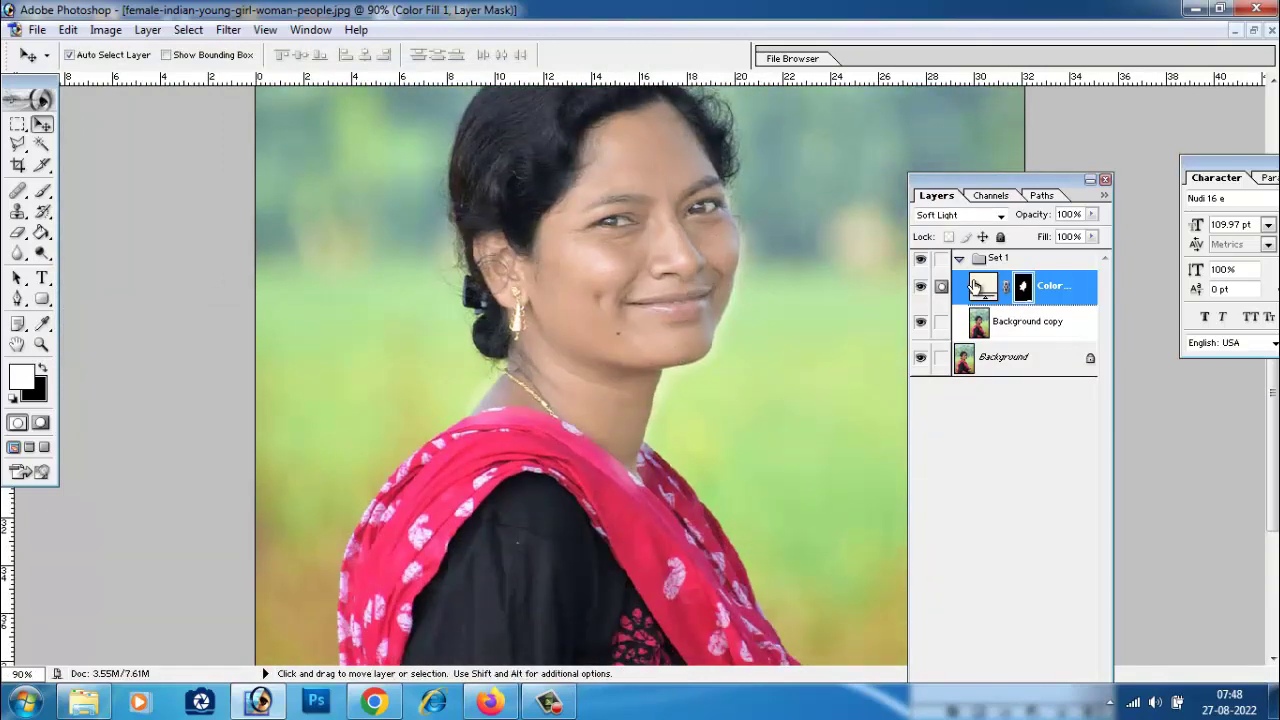
Change the color fill layer's color to a slightly warmer pale cream, FDF7D7.
double_click(980, 287)
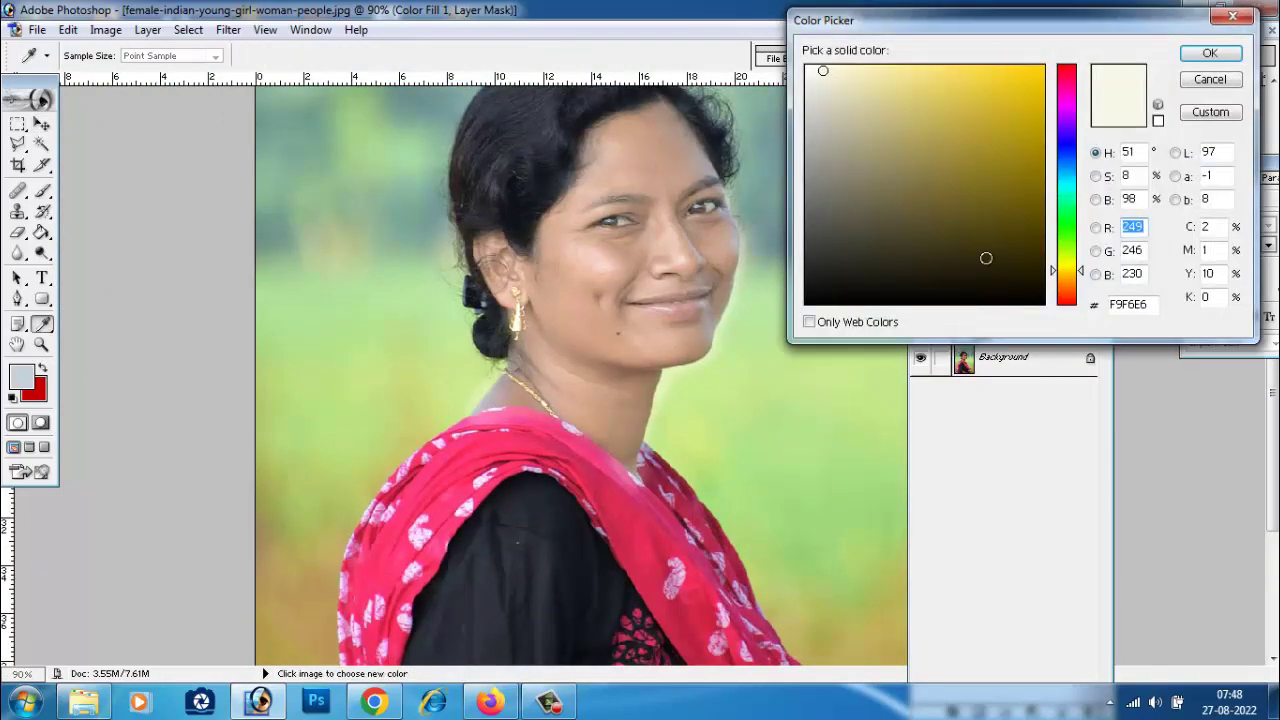
left_click(841, 67)
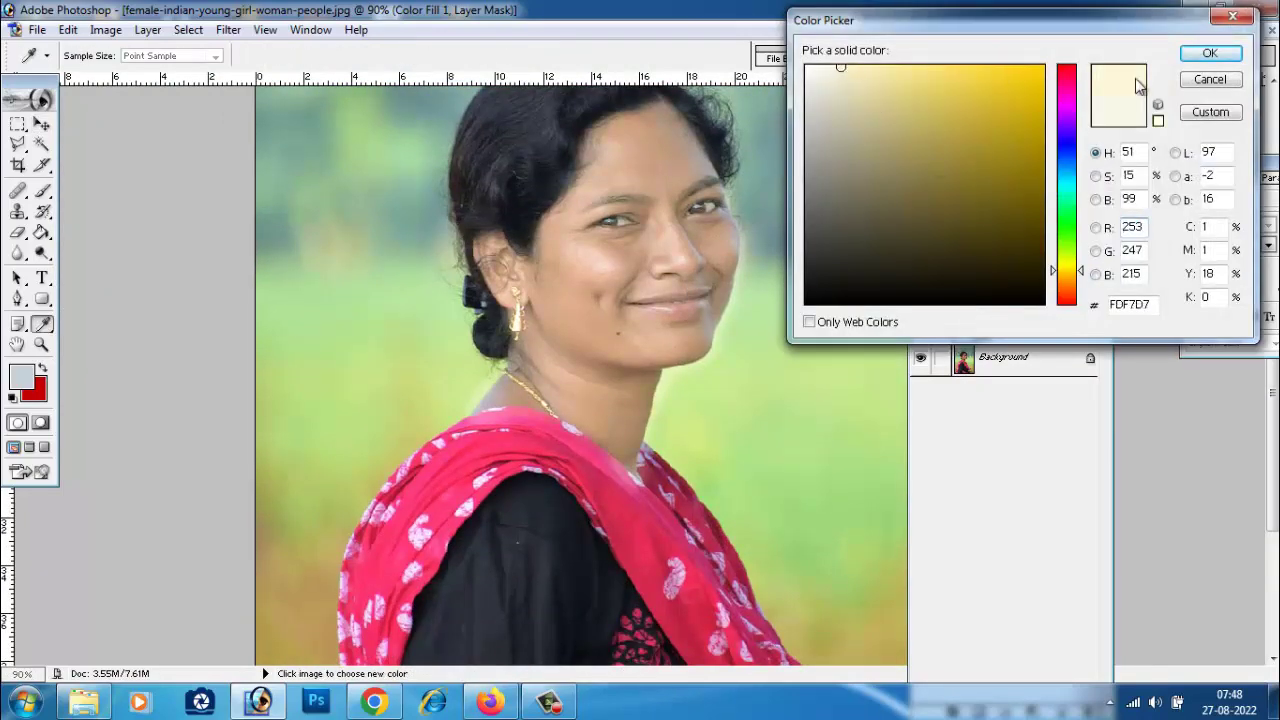
left_click(1210, 53)
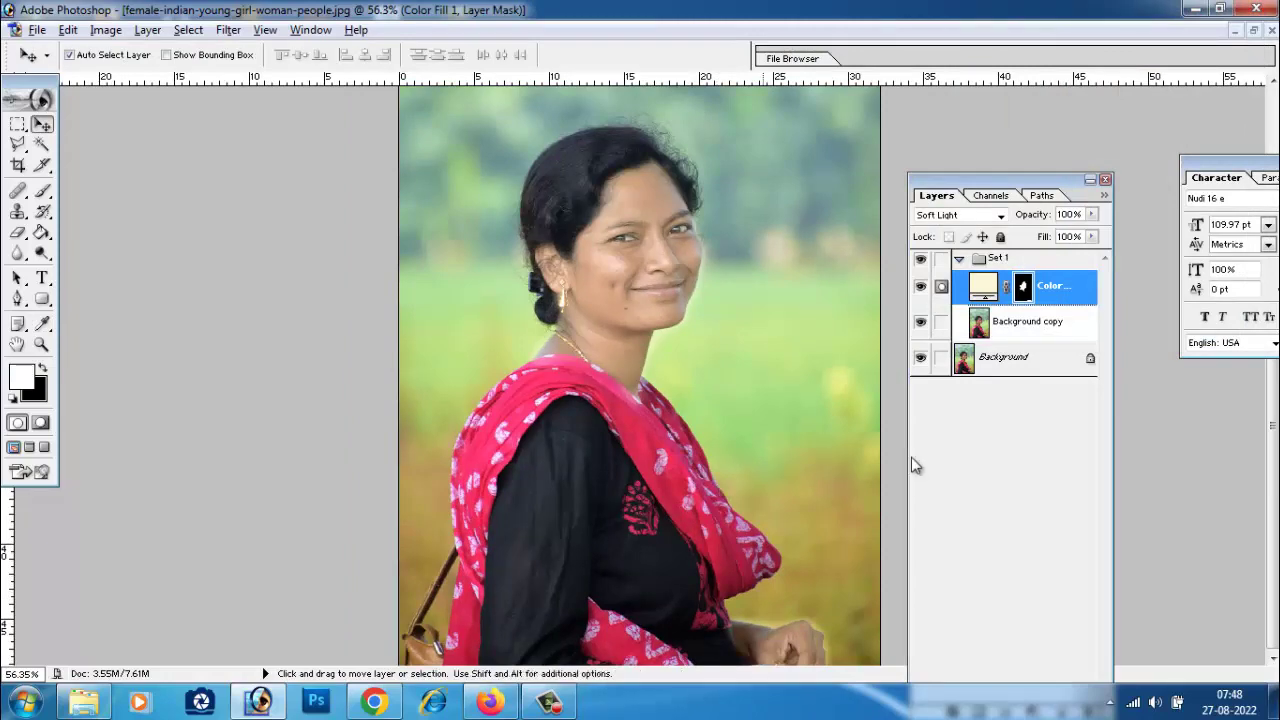
Check the lightened face against the original by toggling Set 1's visibility, and move the Layers palette clear of the face.
left_click(920, 260)
scroll(728, 443, "down", 3)
scroll(728, 443, "up", 10)
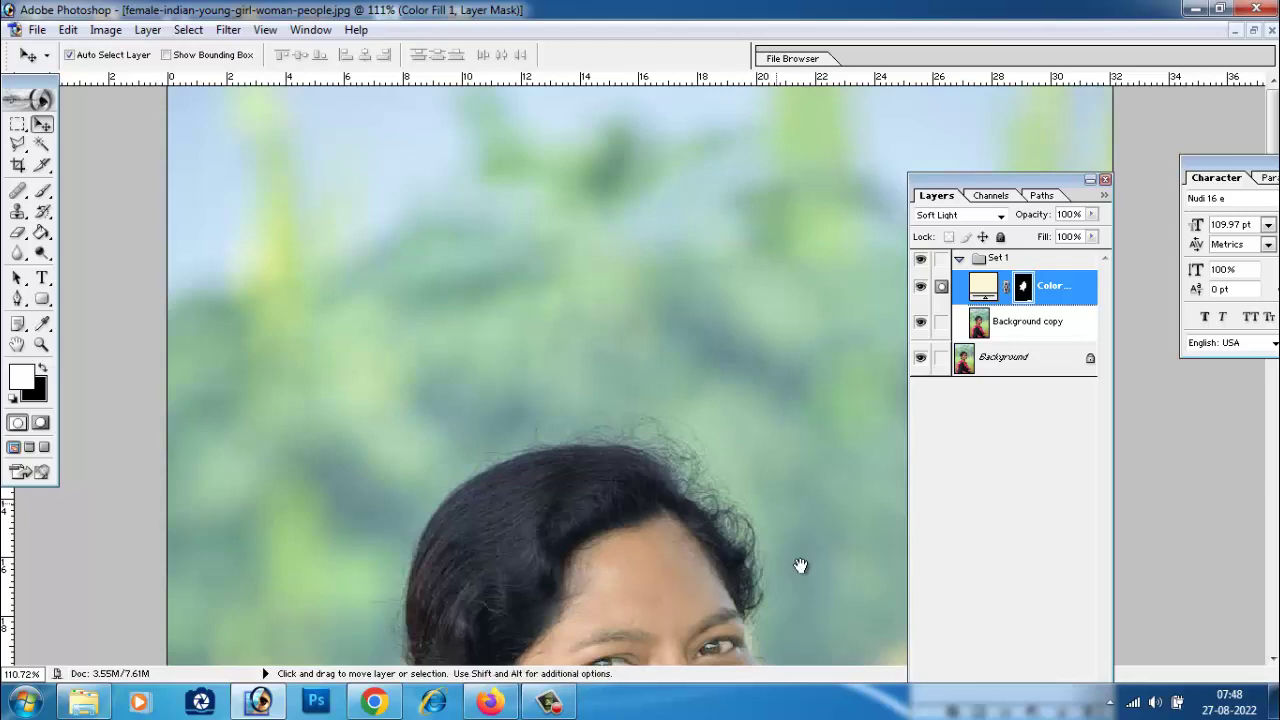
left_click_drag(800, 566, 737, 443)
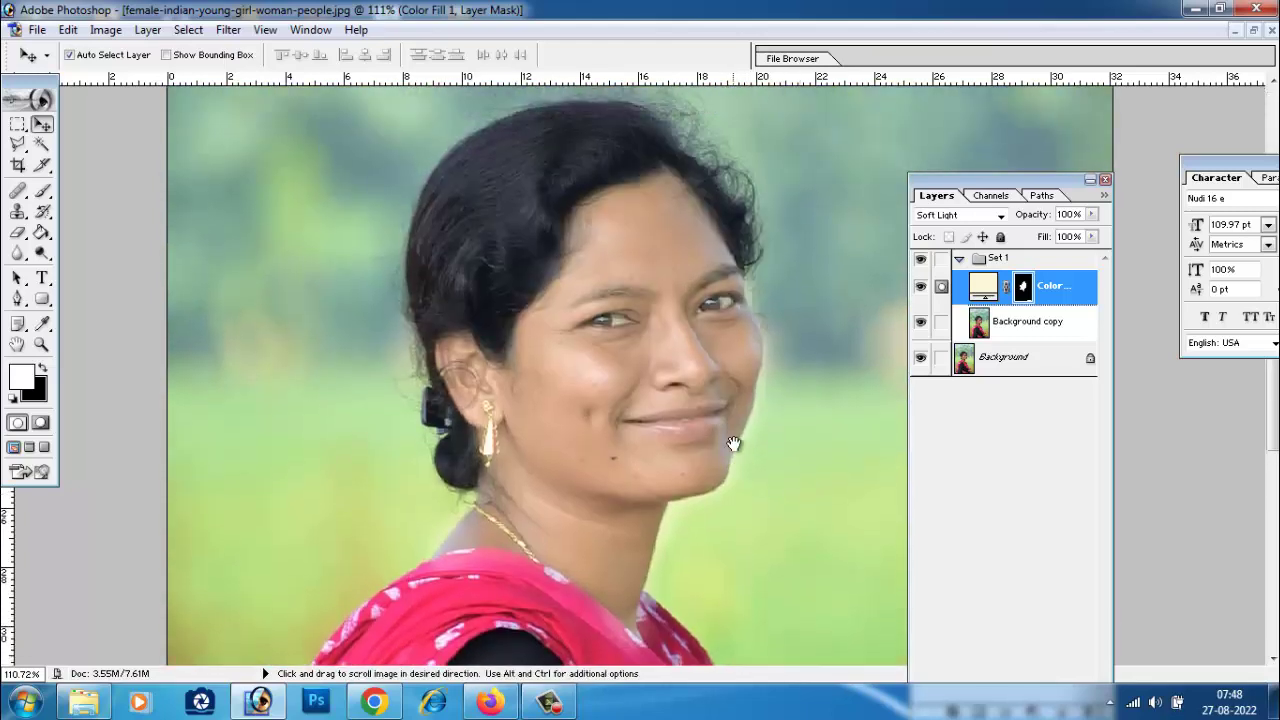
left_click_drag(946, 184, 997, 118)
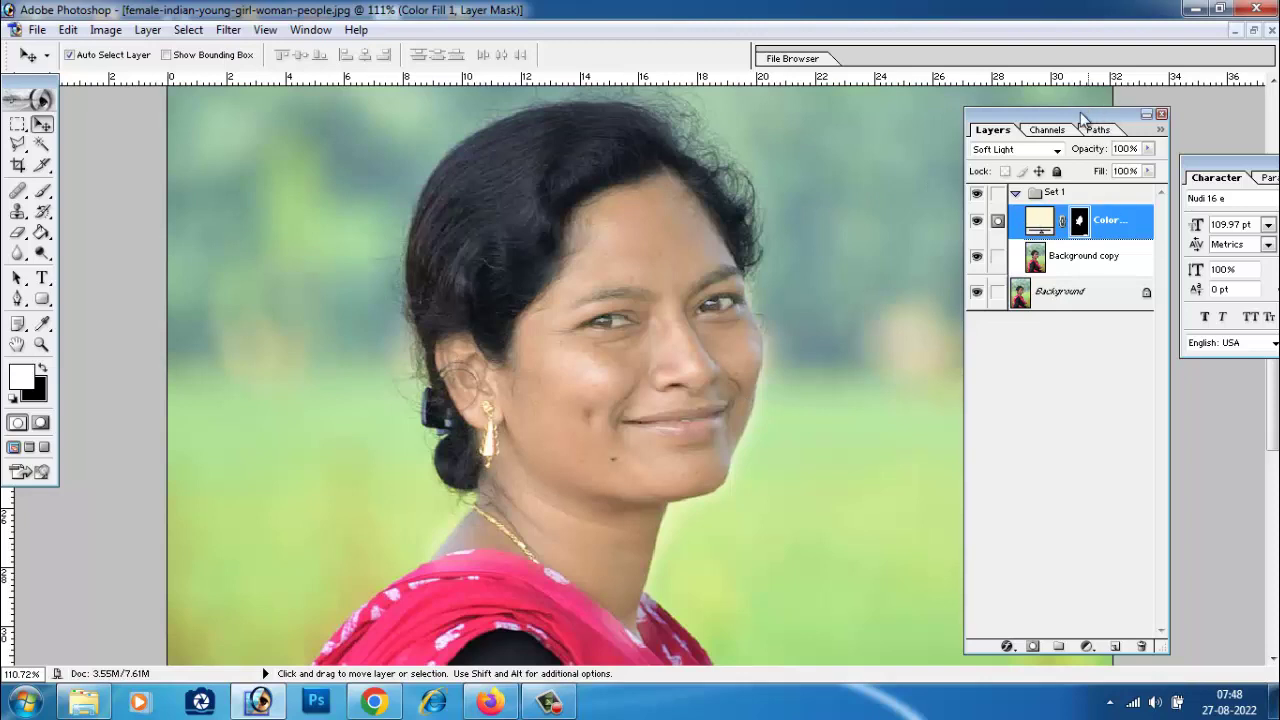
left_click_drag(1065, 114, 1024, 84)
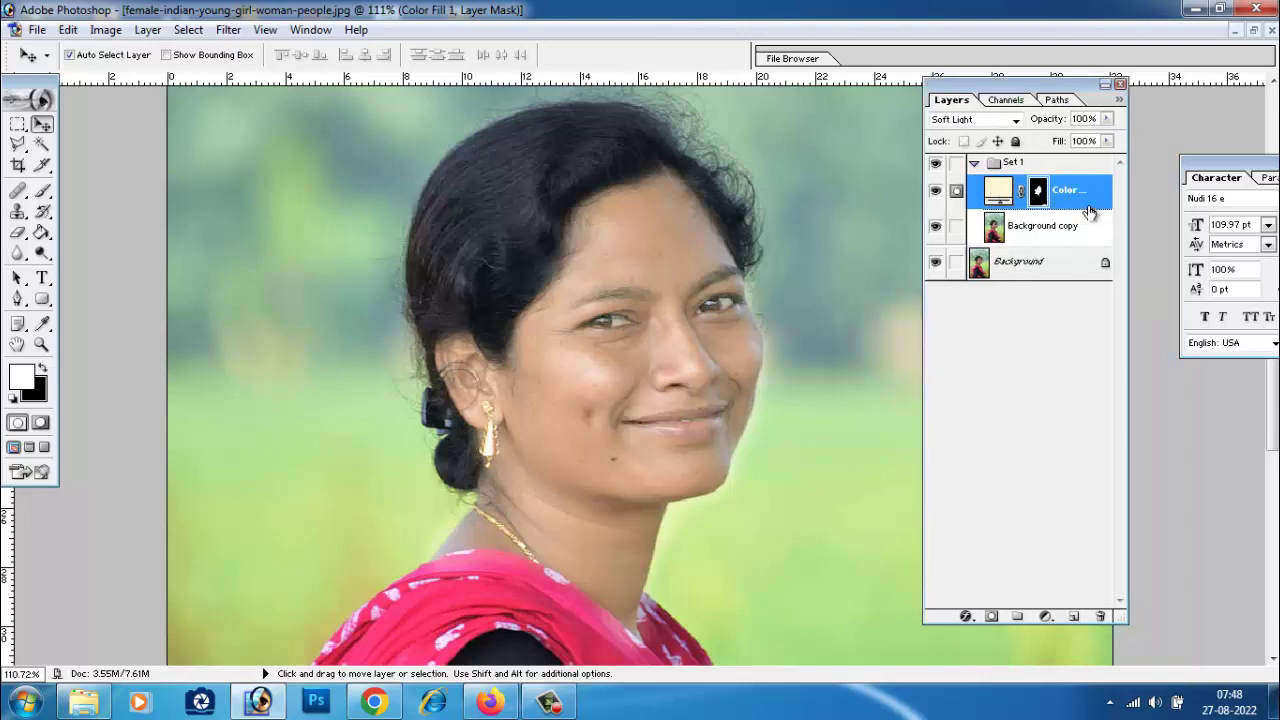
left_click(1045, 618)
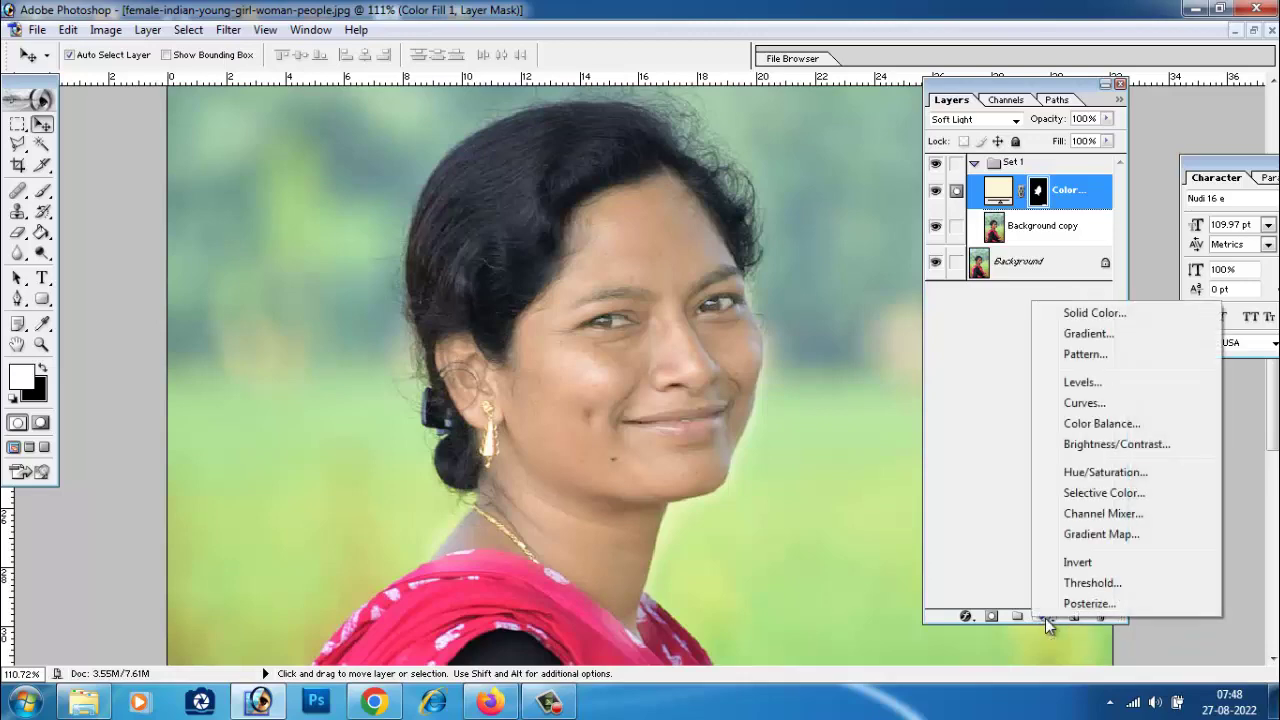
left_click(1100, 425)
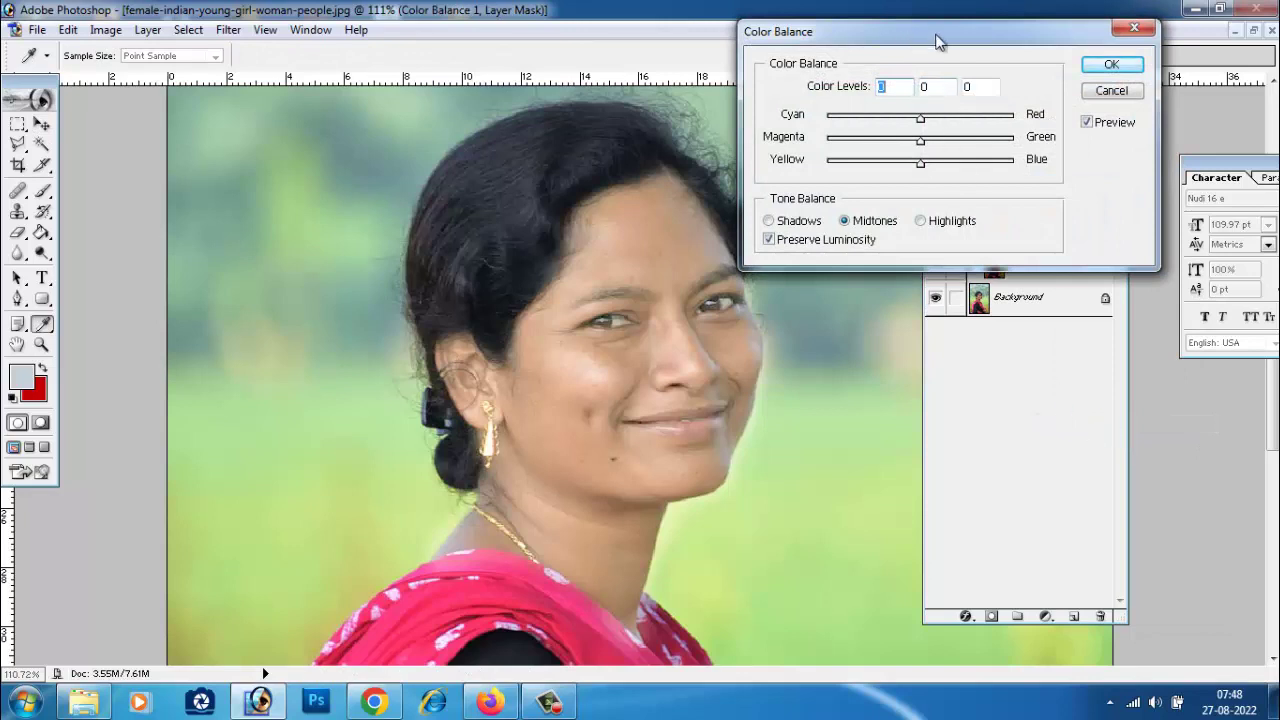
left_click_drag(937, 40, 1007, 42)
left_click_drag(990, 121, 952, 146)
left_click(1176, 90)
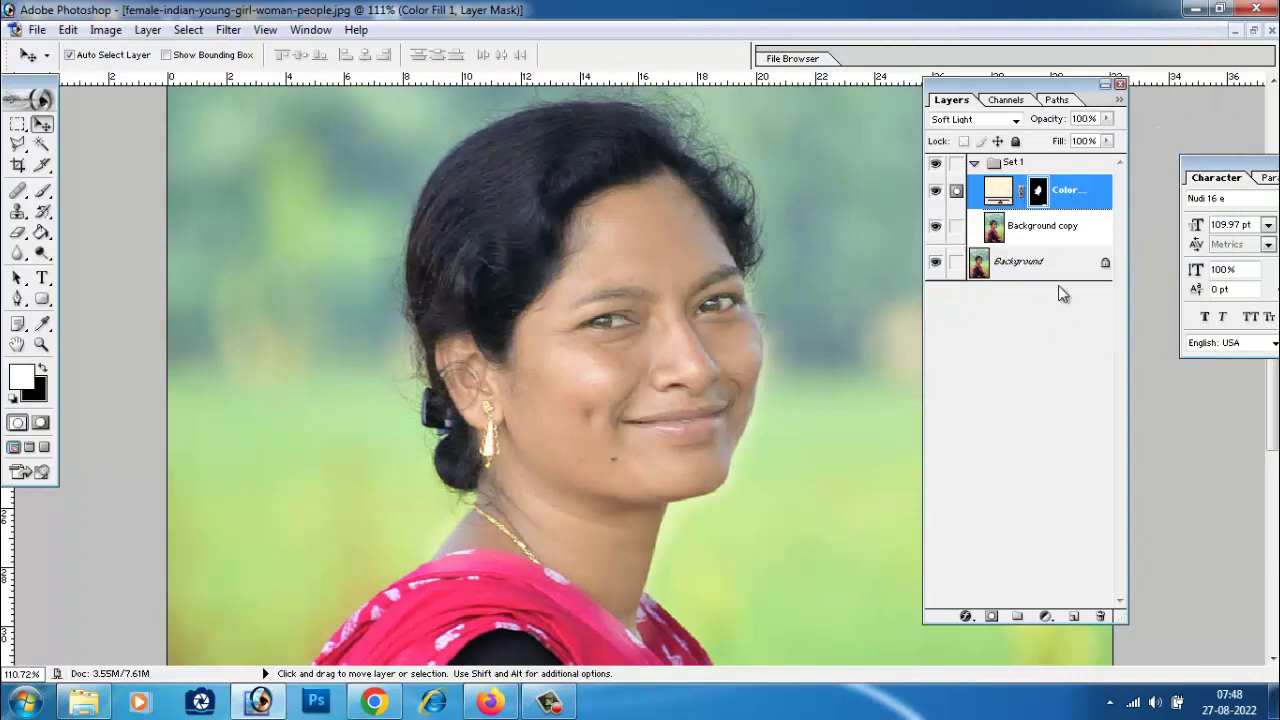
Load the color fill layer's mask as a selection and add a Color Balance adjustment layer limited to the skin.
left_click(1055, 230)
left_click(1072, 188)
left_click(1040, 193, "ctrl")
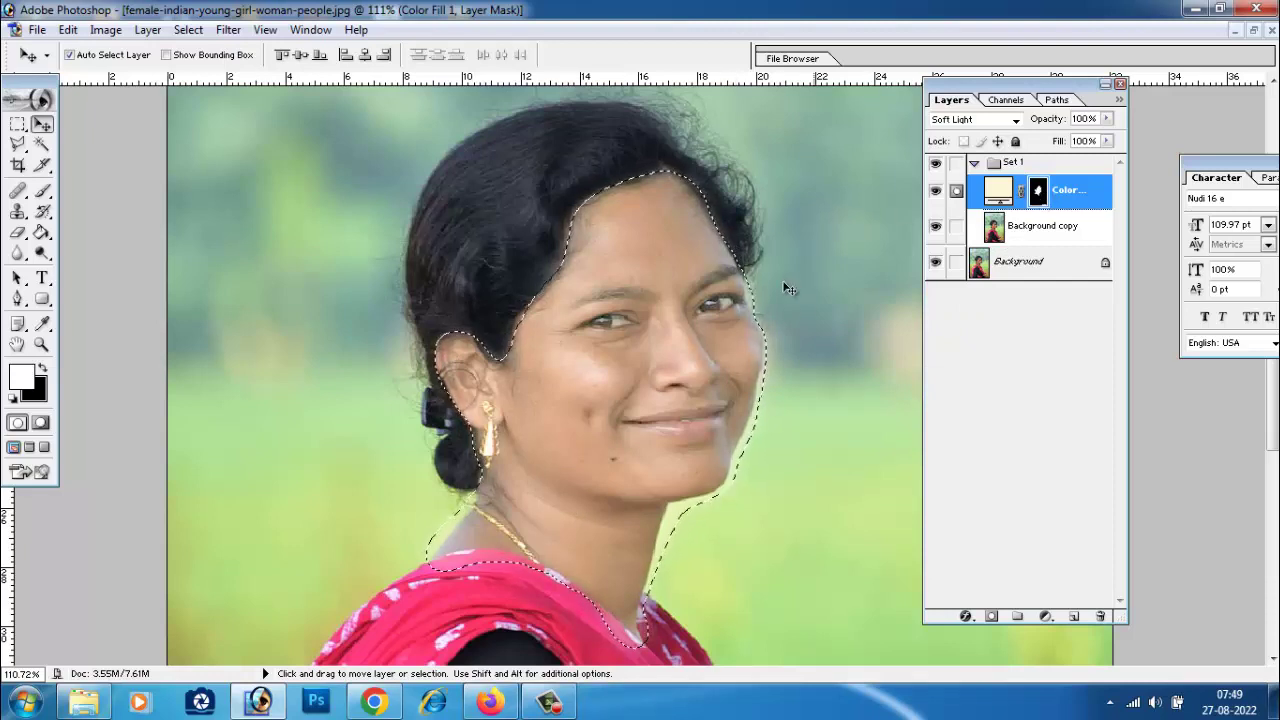
key("ctrl+d")
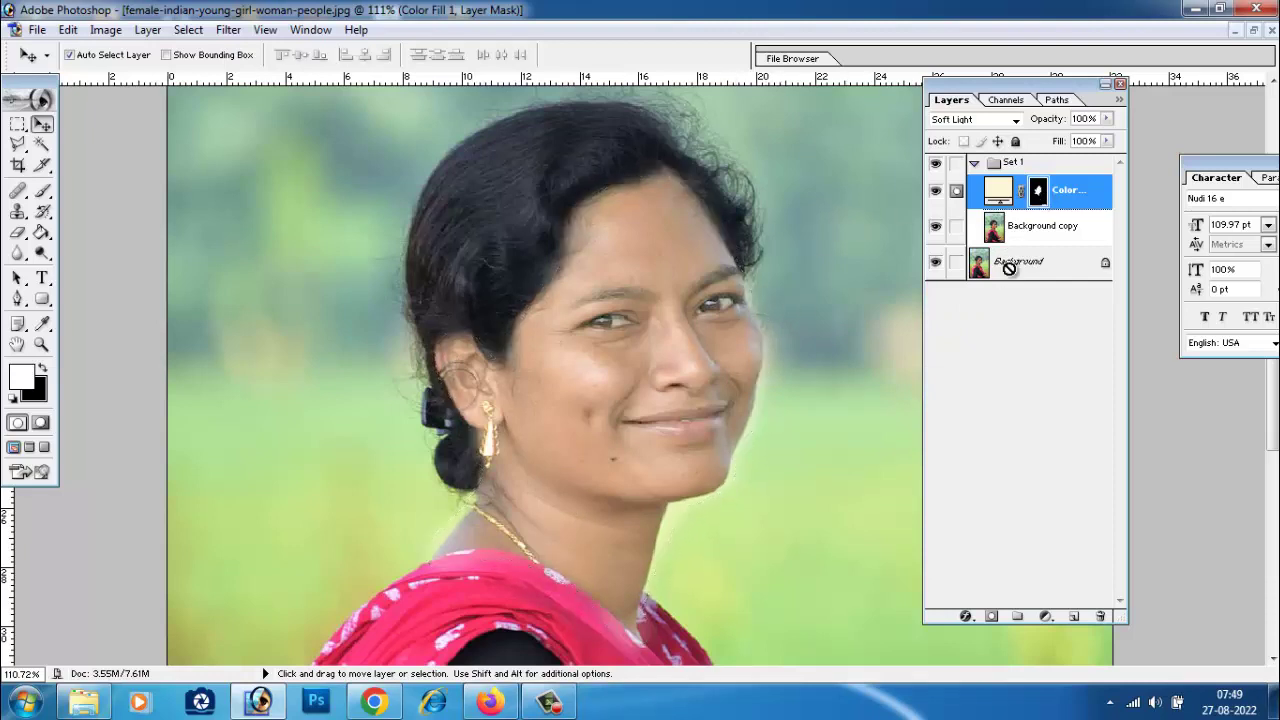
left_click(1038, 193, "ctrl")
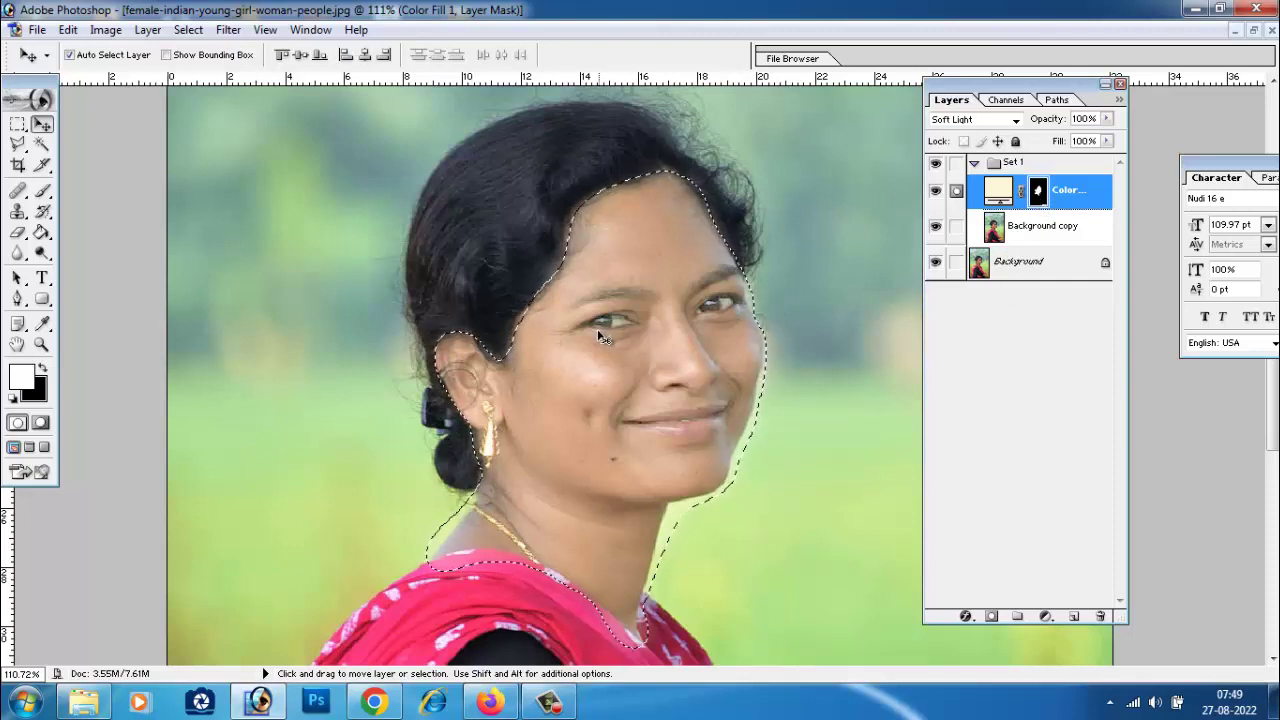
left_click(1044, 618)
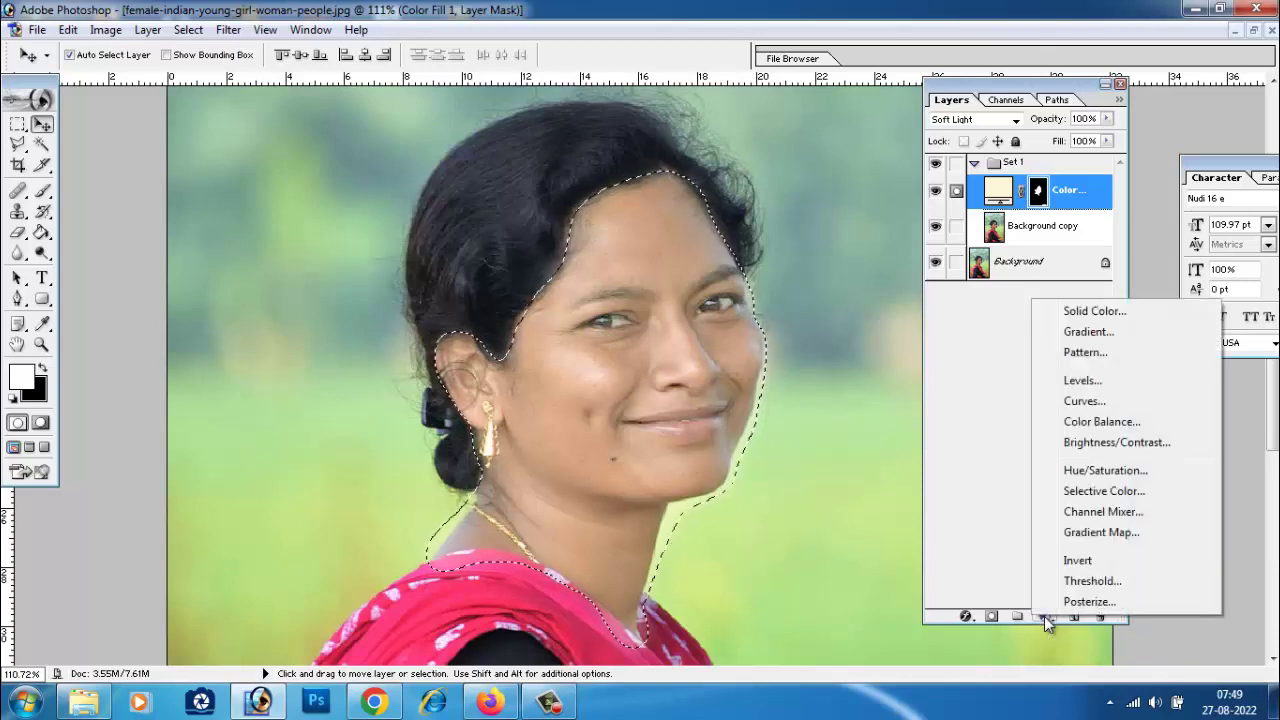
left_click(1100, 424)
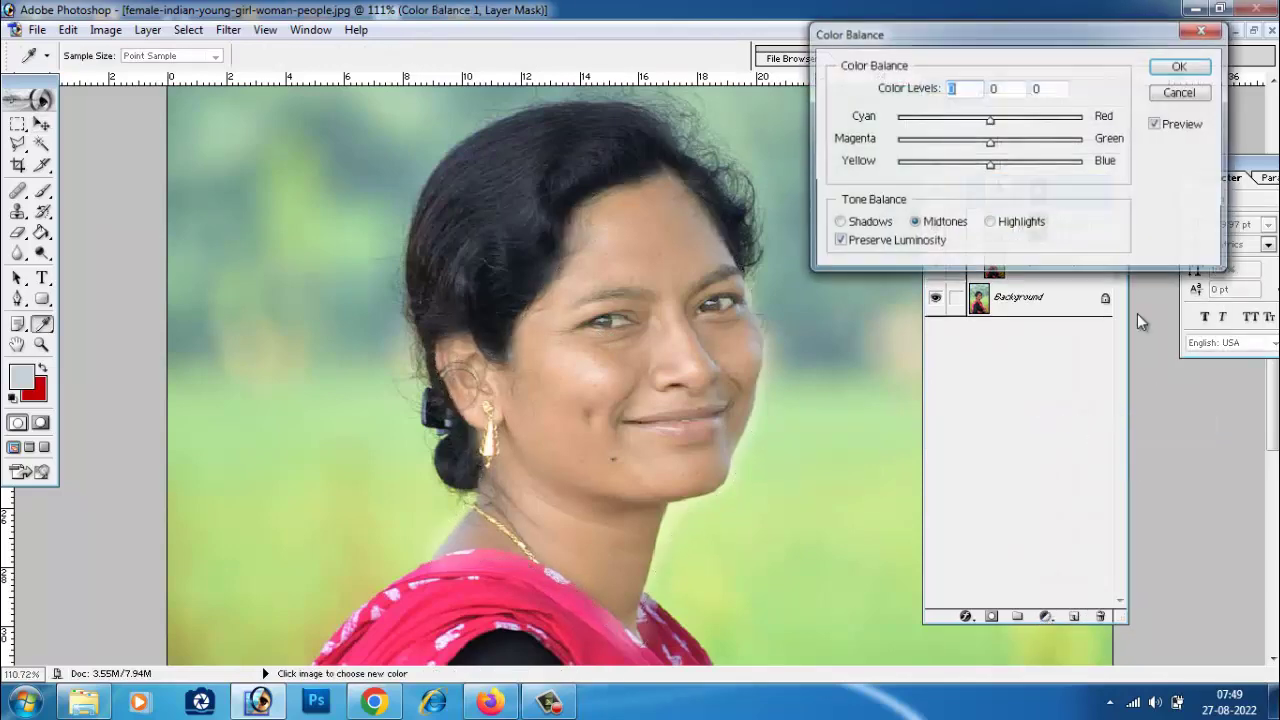
Set the skin's midtone Color Balance to -16 toward magenta and -25 toward yellow, with a slight shift toward red, and apply it.
left_click_drag(990, 118, 968, 166)
left_click(966, 166)
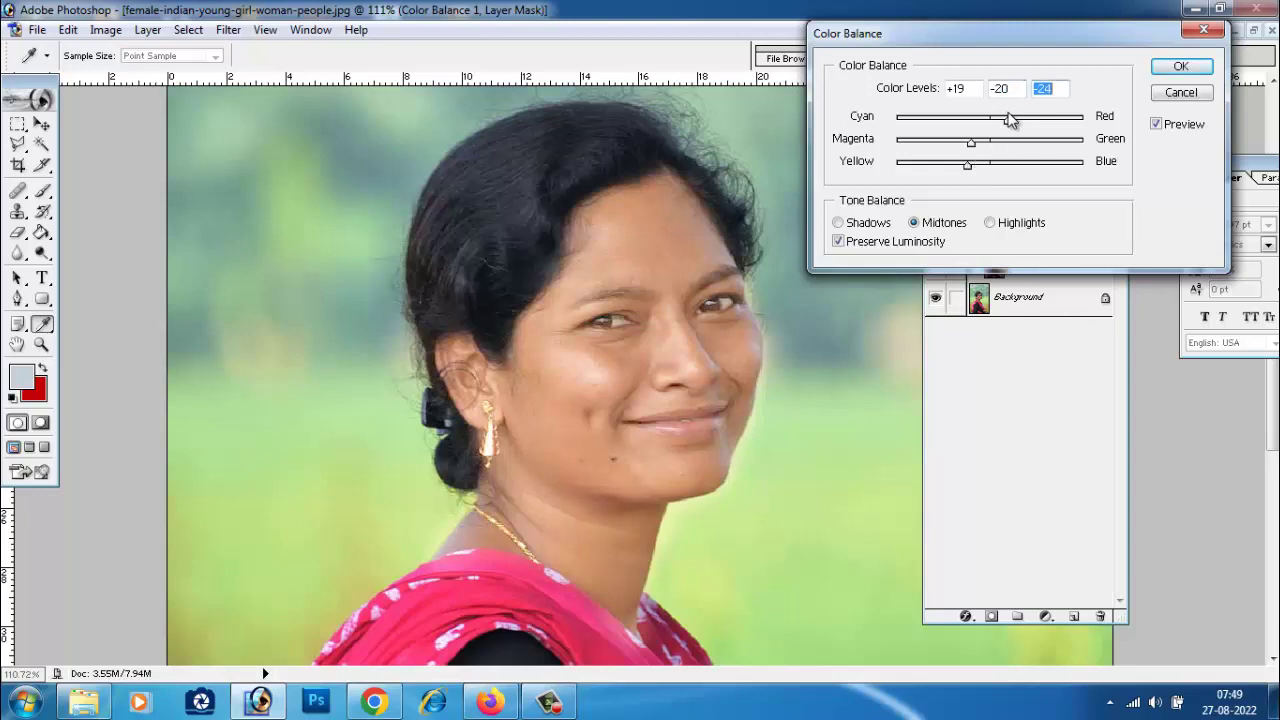
mouse_move(1010, 125)
left_mouse_down()
mouse_move(1034, 126)
mouse_move(986, 125)
mouse_move(998, 123)
left_mouse_up()
key("Return")
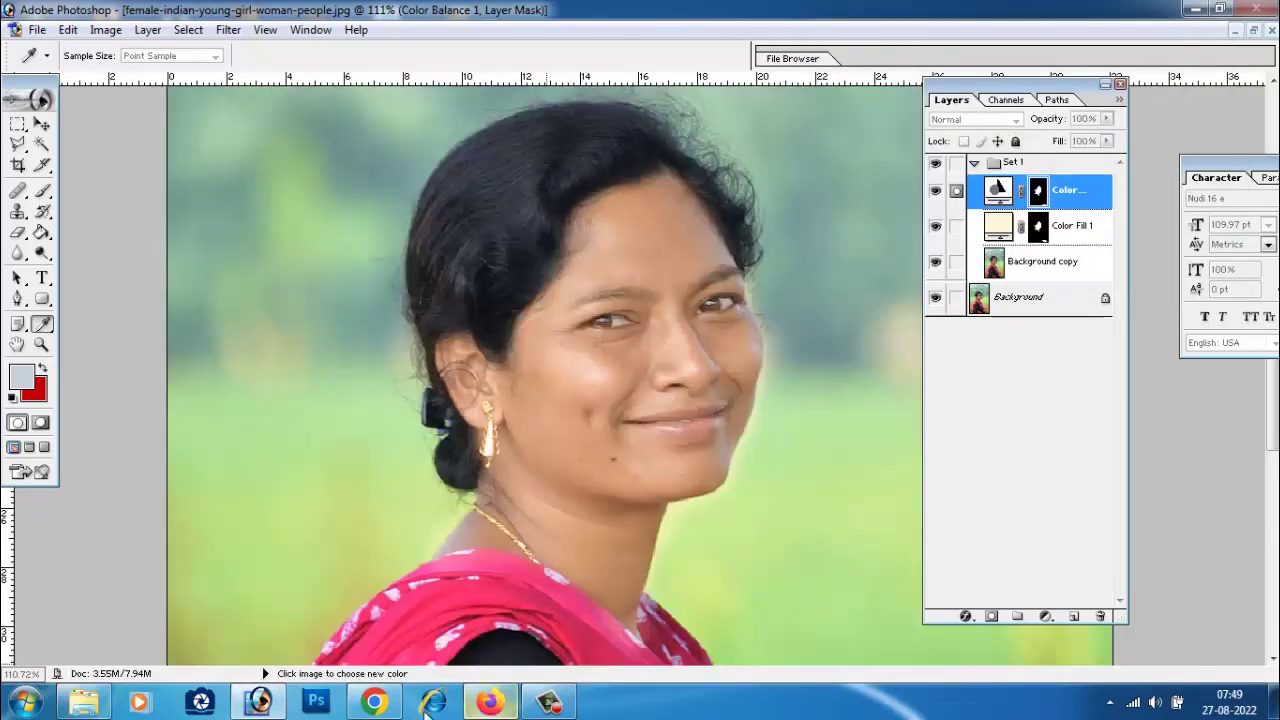
left_click(375, 705)
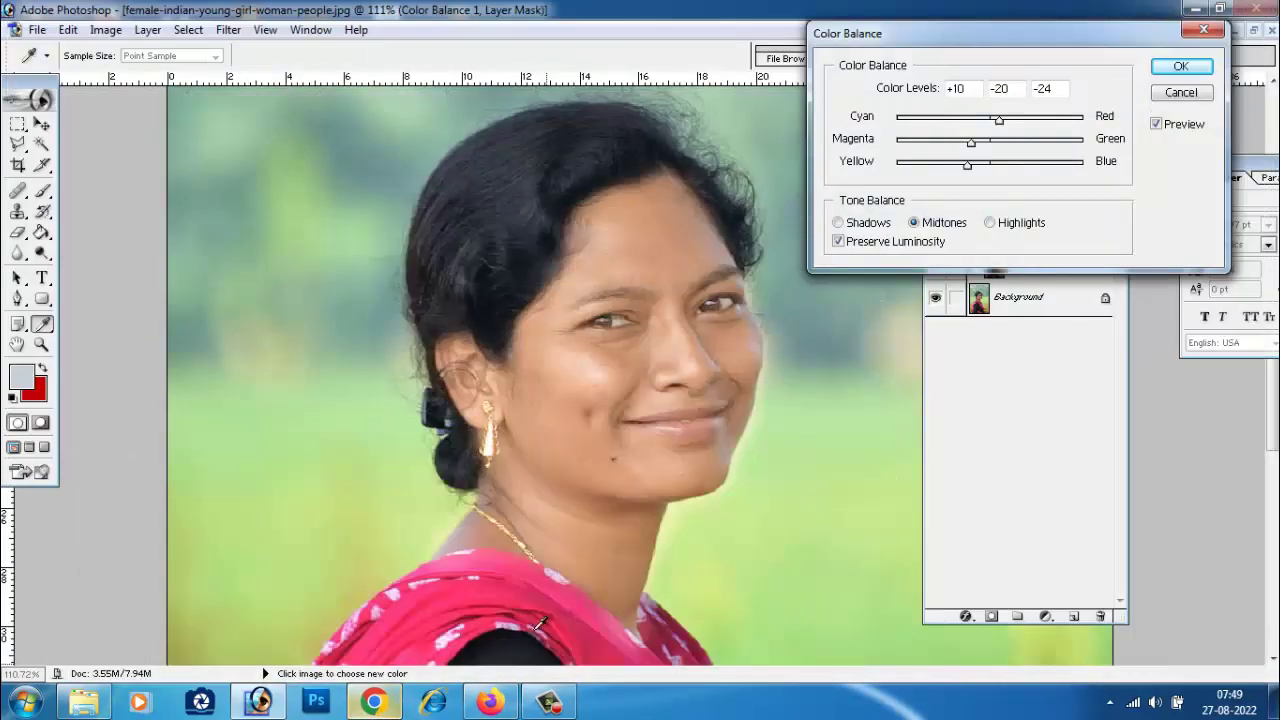
left_click_drag(975, 145, 998, 122)
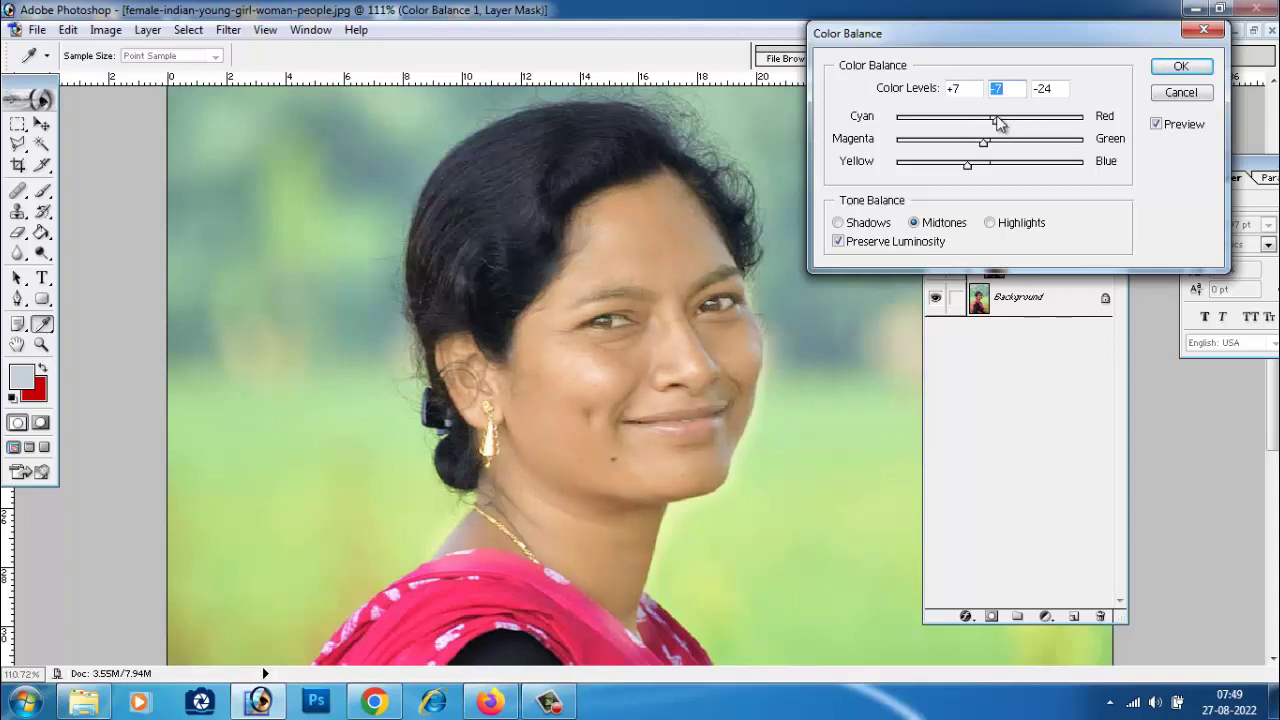
left_click(997, 121)
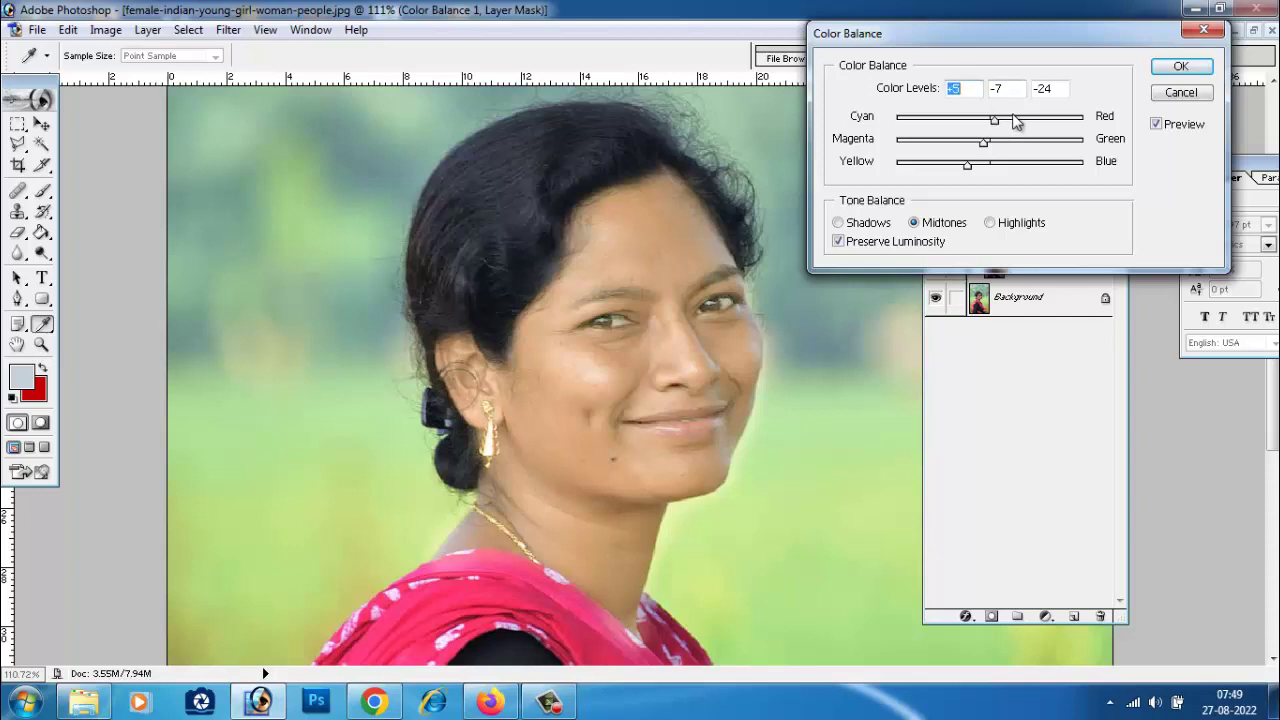
left_click_drag(1000, 120, 1004, 121)
mouse_move(969, 166)
left_mouse_down()
mouse_move(1028, 171)
mouse_move(966, 166)
mouse_move(983, 170)
mouse_move(967, 166)
mouse_move(976, 148)
mouse_move(953, 146)
mouse_move(978, 143)
left_mouse_up()
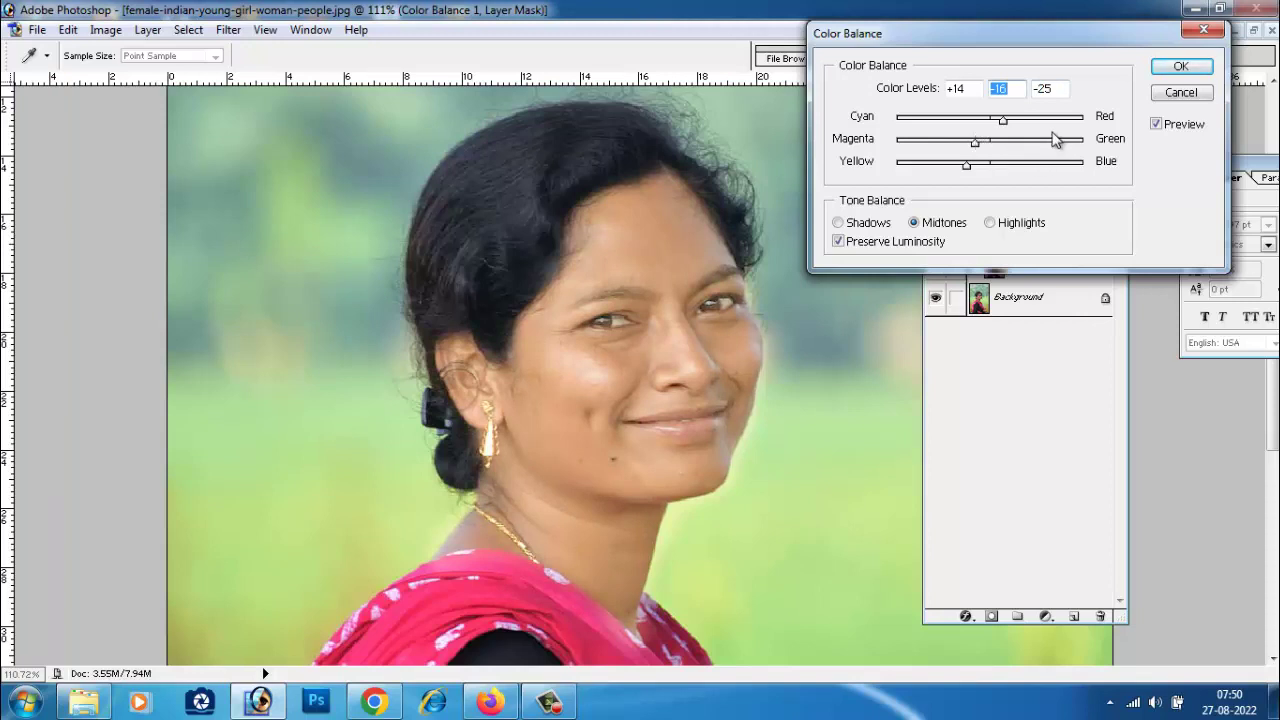
left_click_drag(1005, 121, 997, 123)
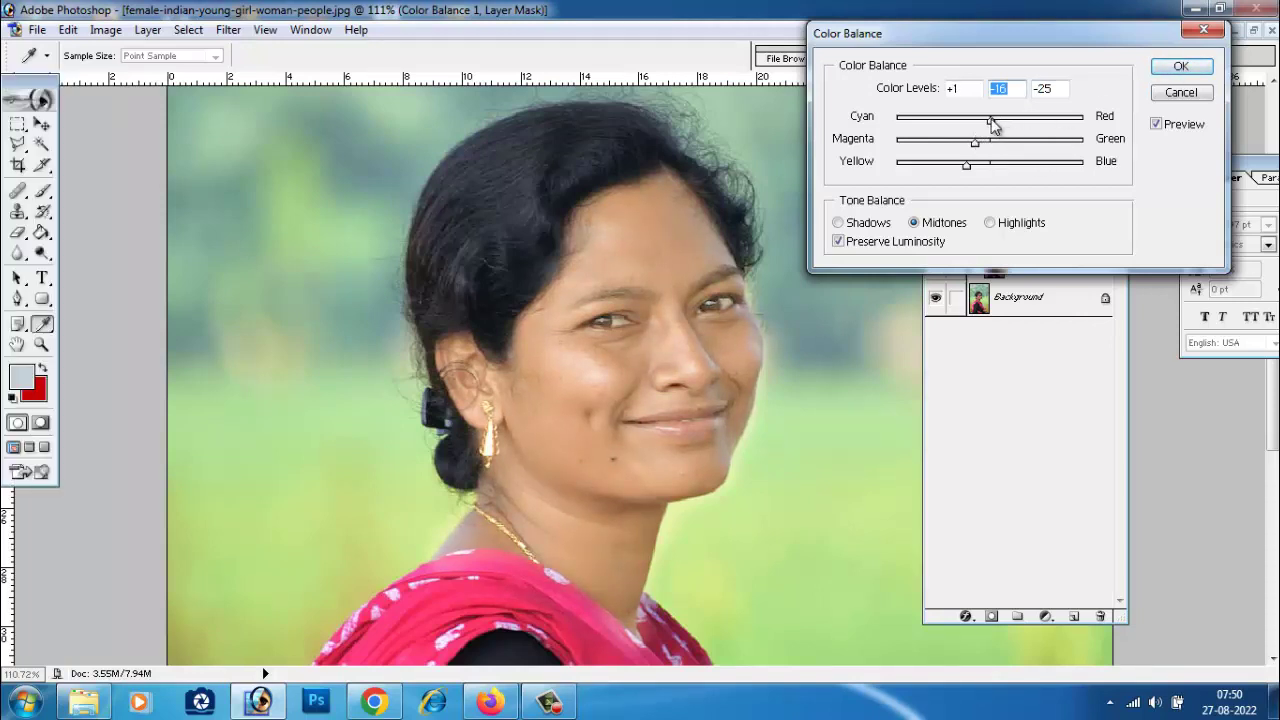
left_click(1180, 66)
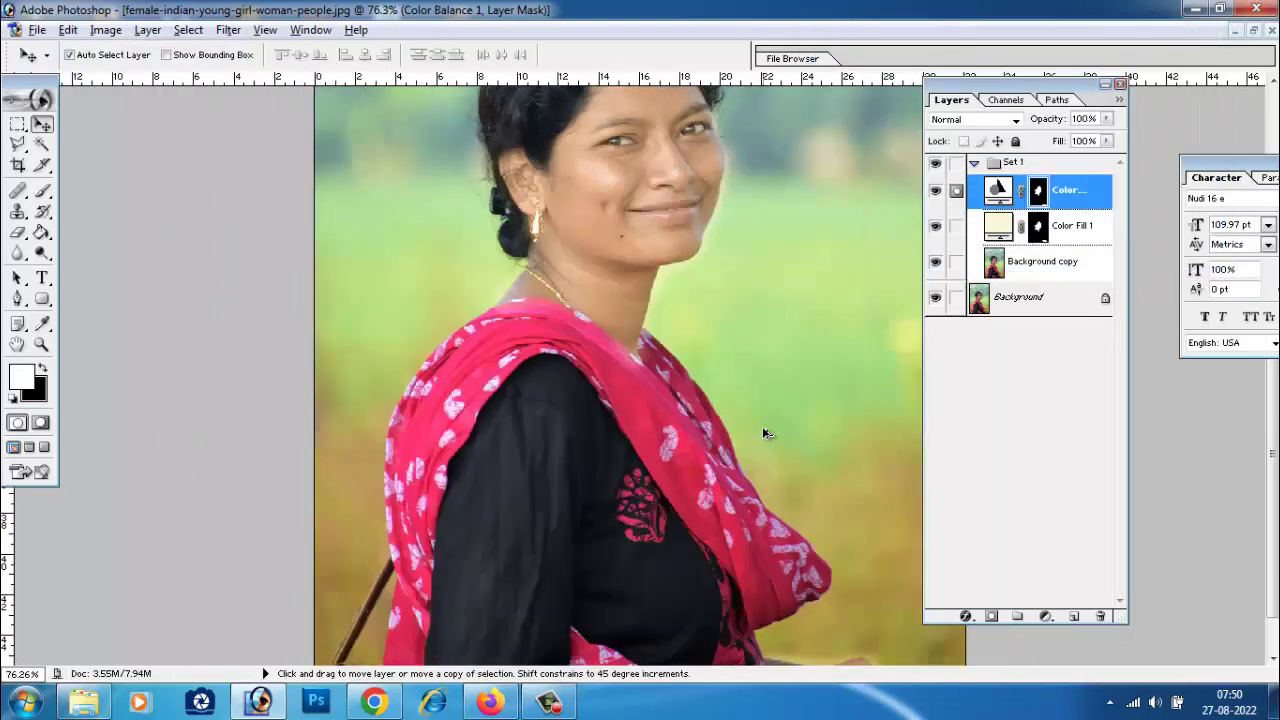
Compare the whole portrait with and without the skin correction by toggling Set 1's visibility, leaving it visible.
key("ctrl+0")
left_click(935, 165)
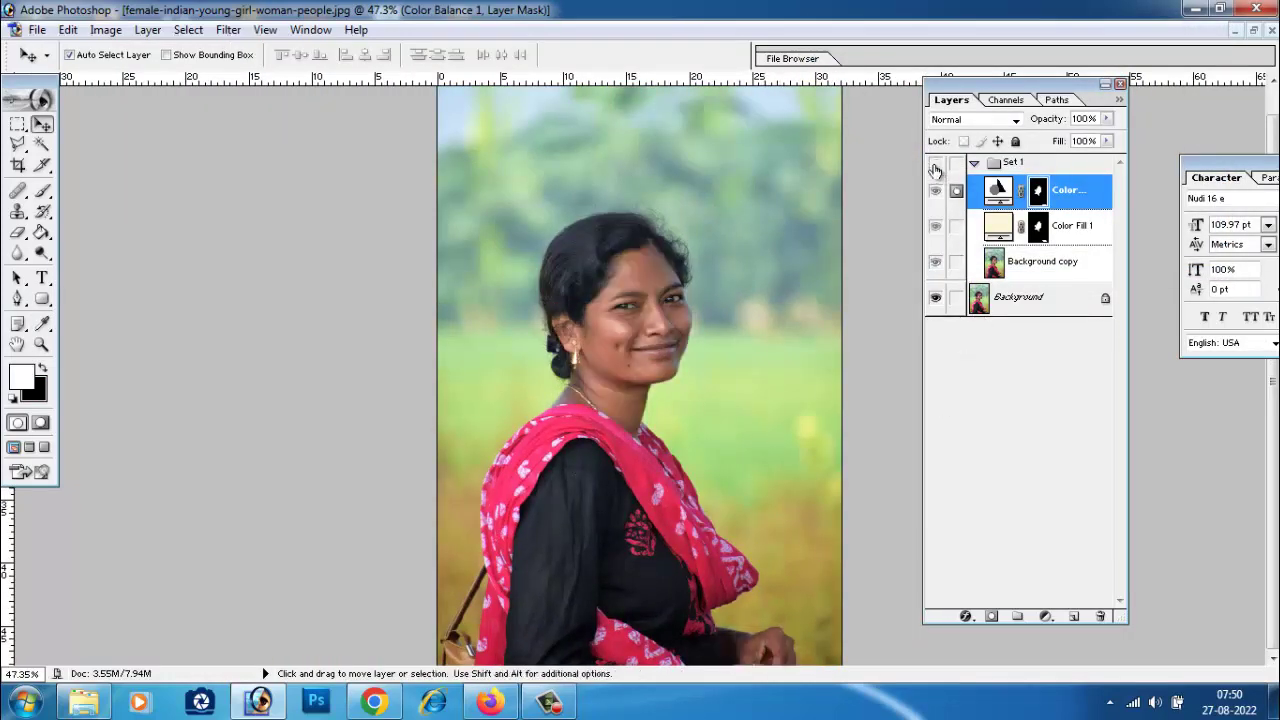
left_click(935, 165)
left_click(935, 165)
left_click(935, 165)
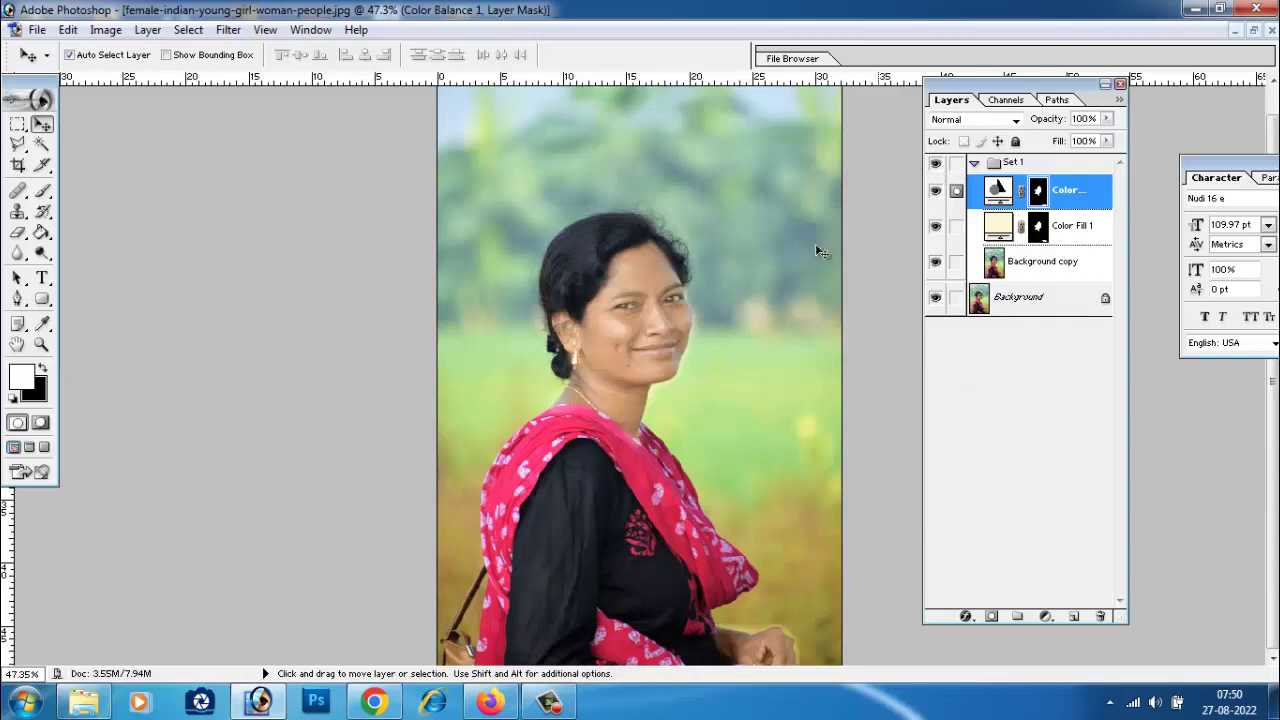
Clean the pale halo around the woman's hand from the color fill layer's mask with the Eraser at brush size 30.
scroll(822, 605, "up", 6)
left_click_drag(822, 604, 672, 128)
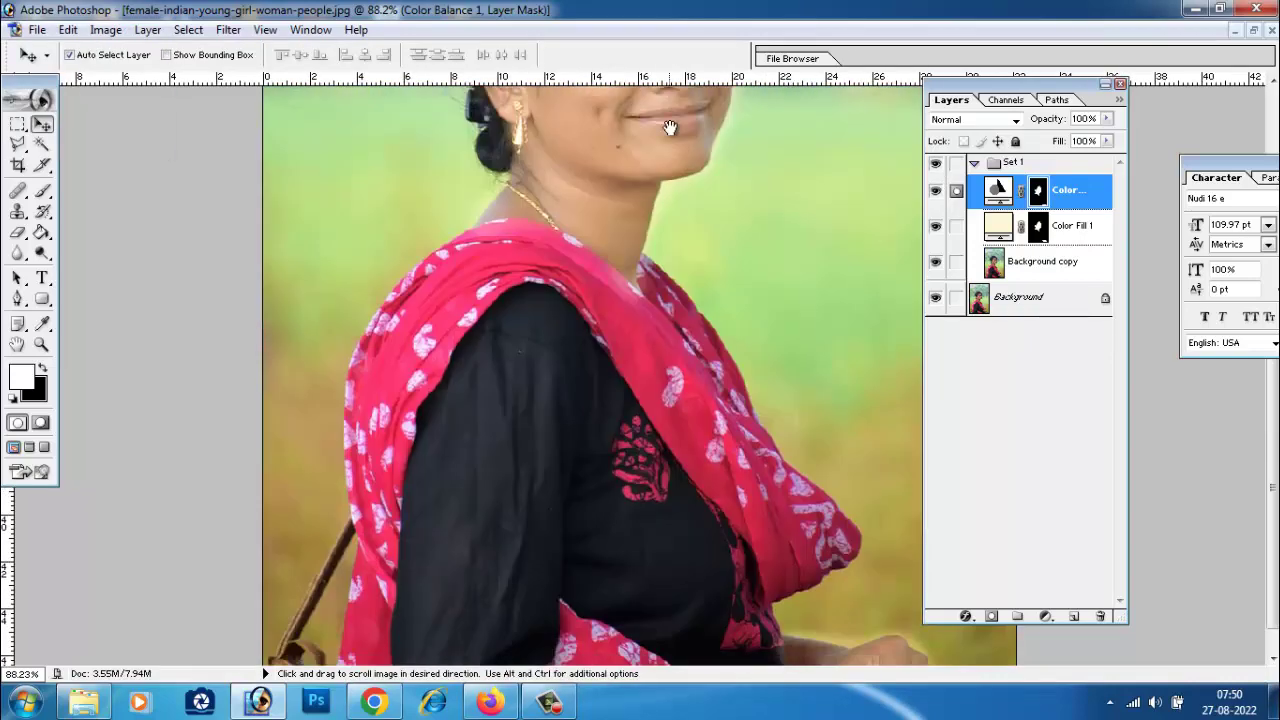
left_click_drag(766, 467, 698, 178)
left_click_drag(942, 86, 1000, 112)
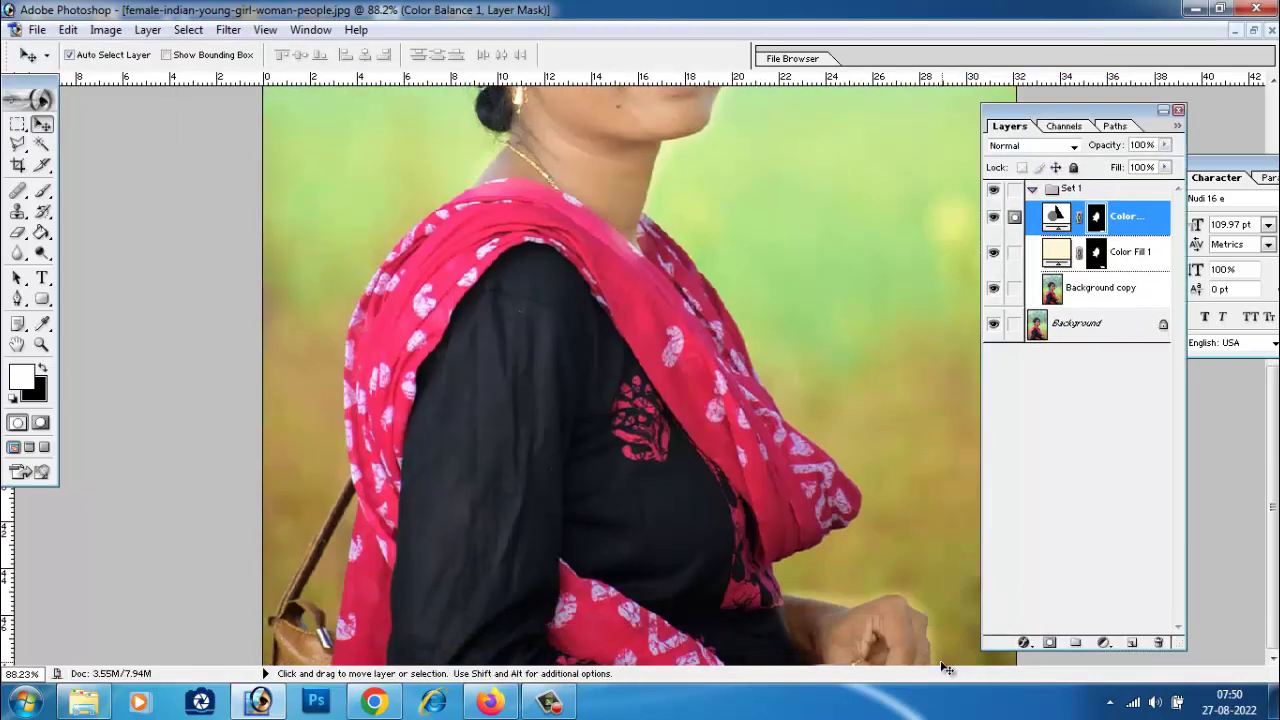
left_click(17, 232)
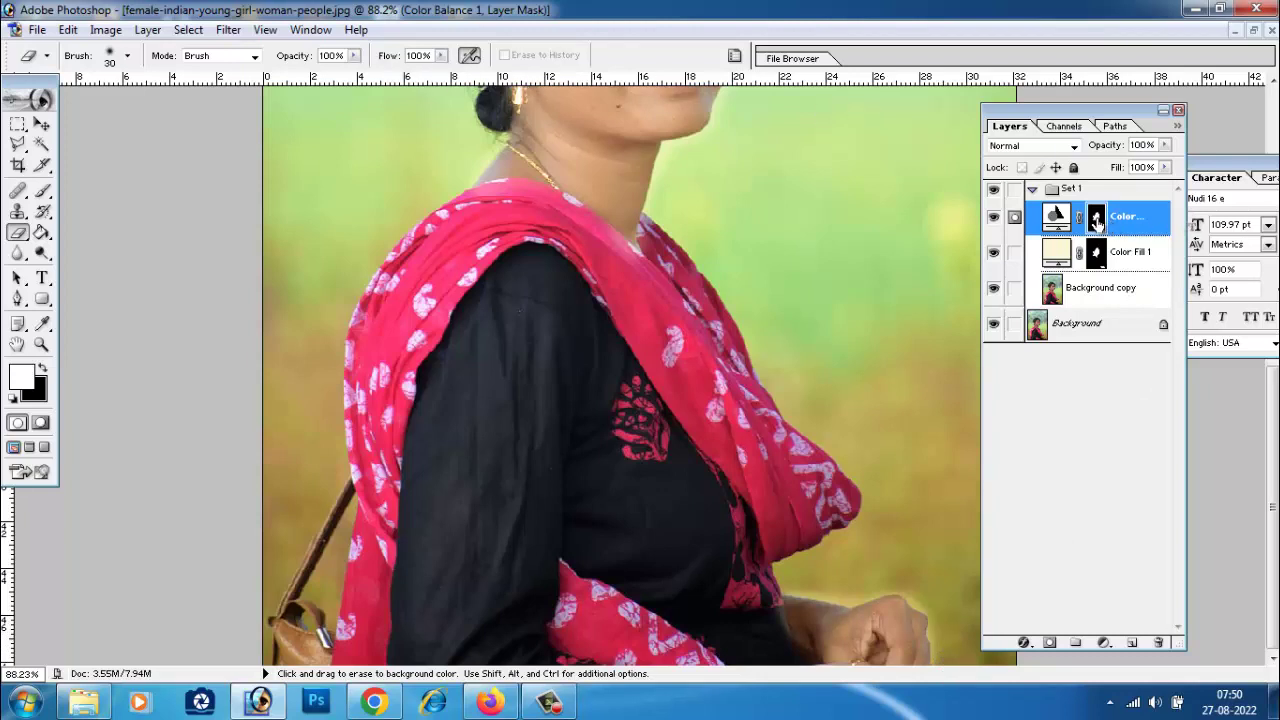
left_click(1112, 260)
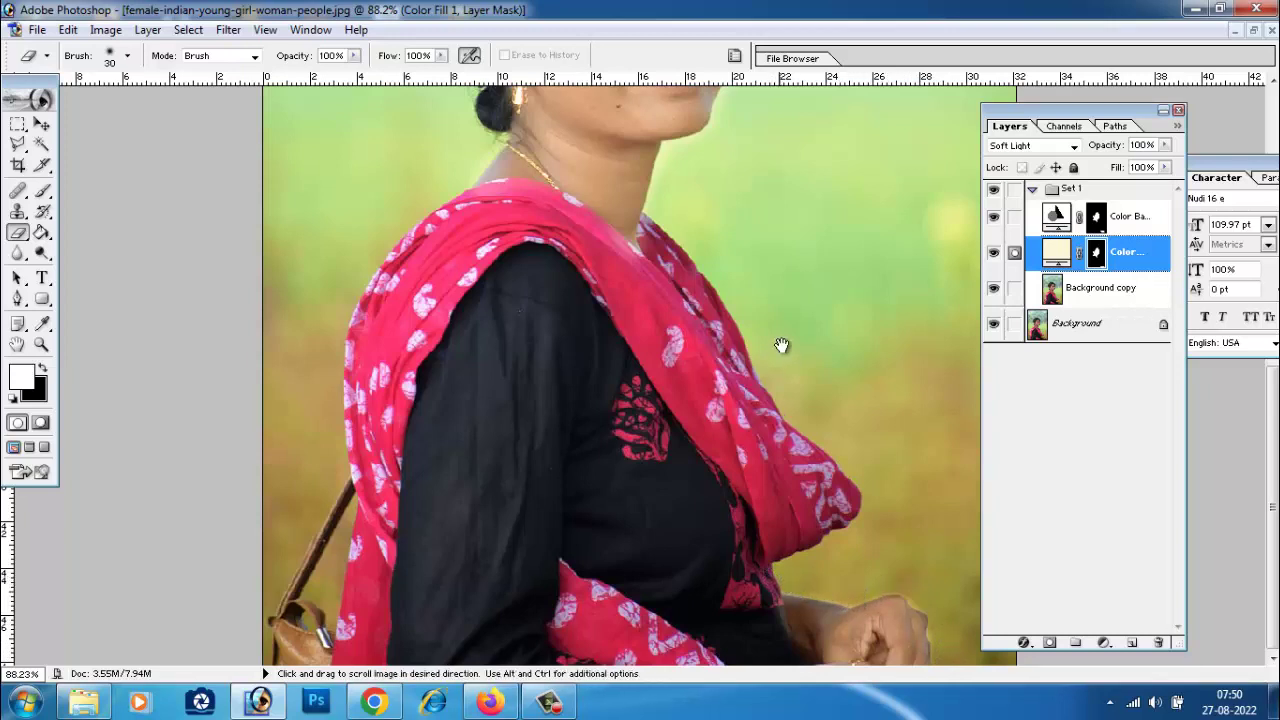
Erase the pale halo along the woman's neck, chin and cheek from the color fill layer's mask.
left_click_drag(783, 346, 690, 482)
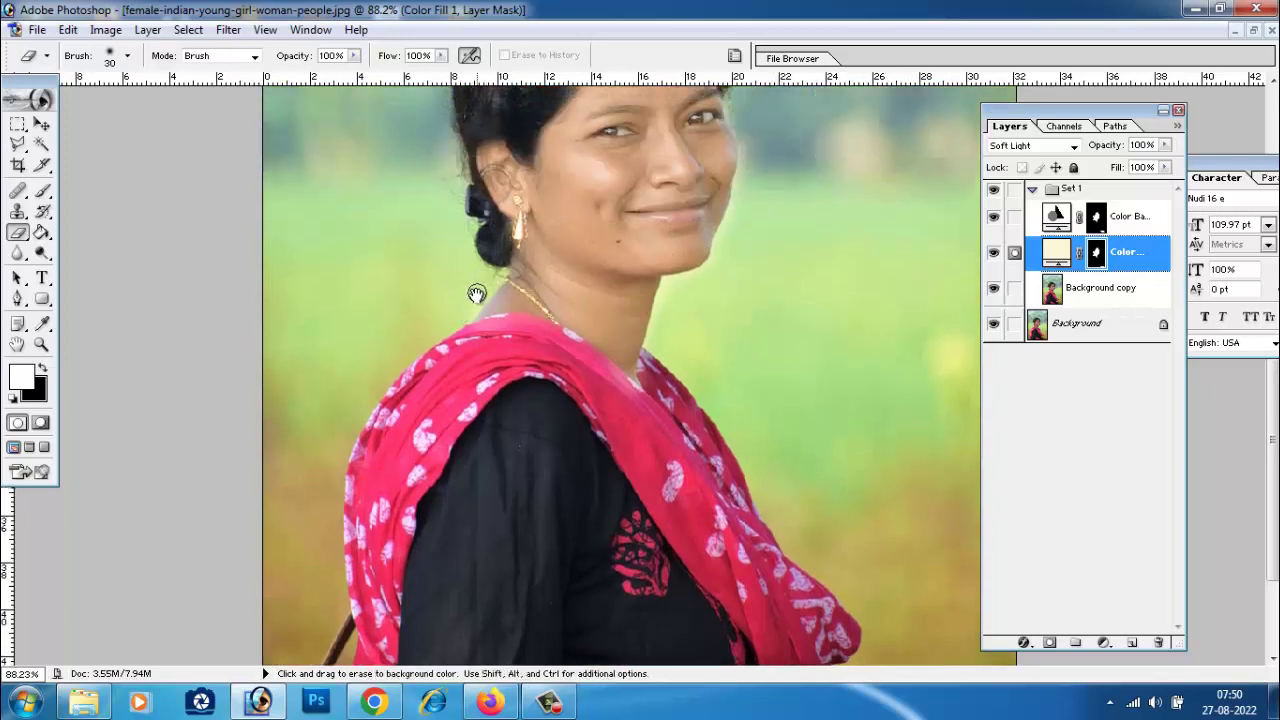
left_click_drag(743, 323, 720, 400)
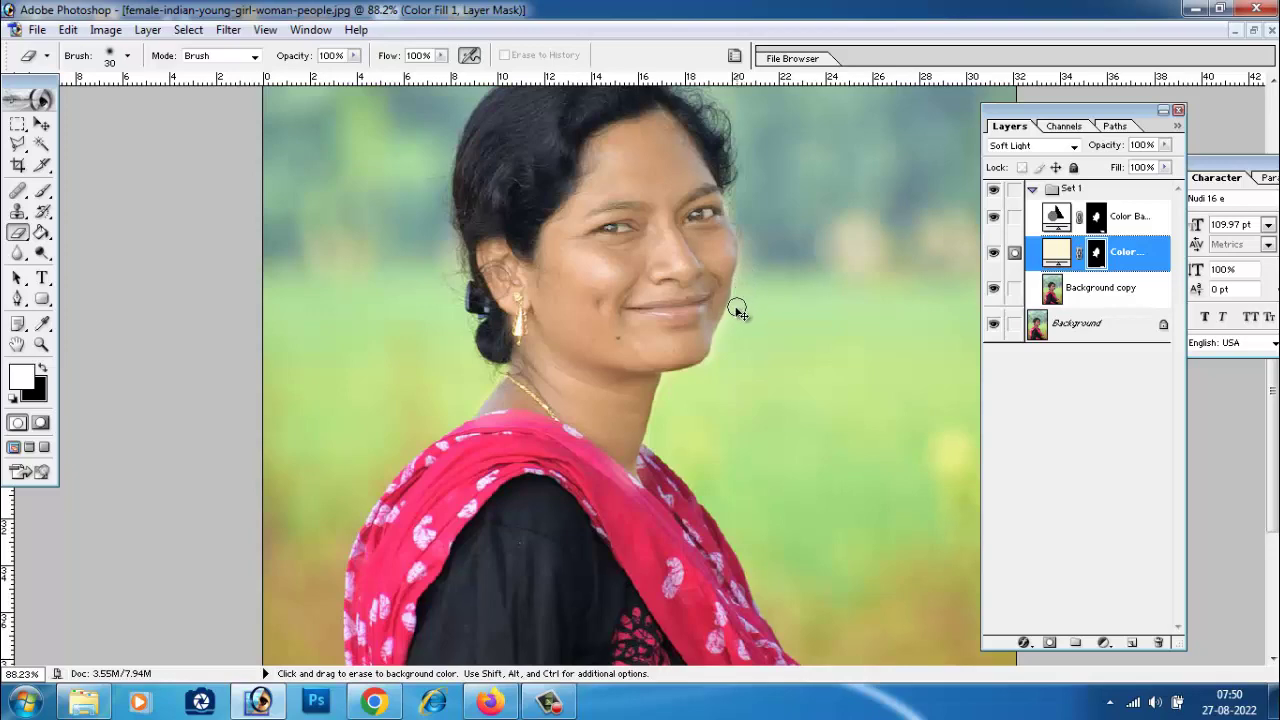
key("space")
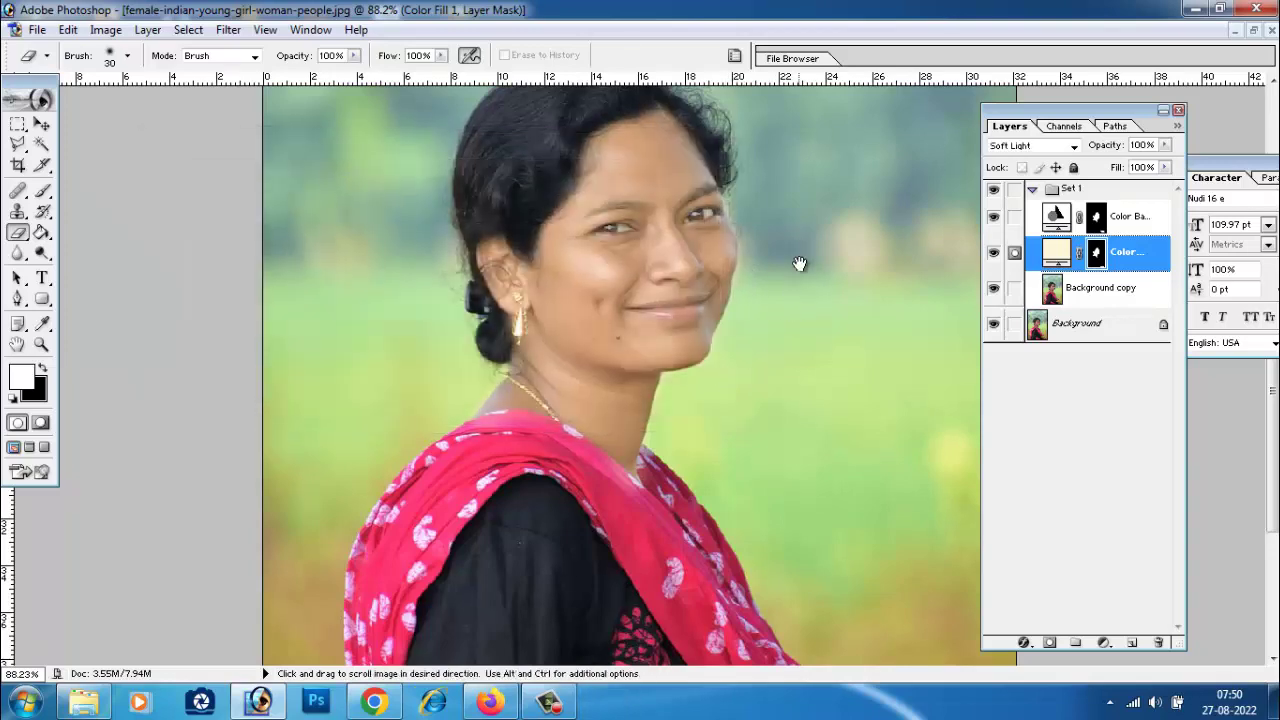
left_click_drag(800, 246, 800, 350)
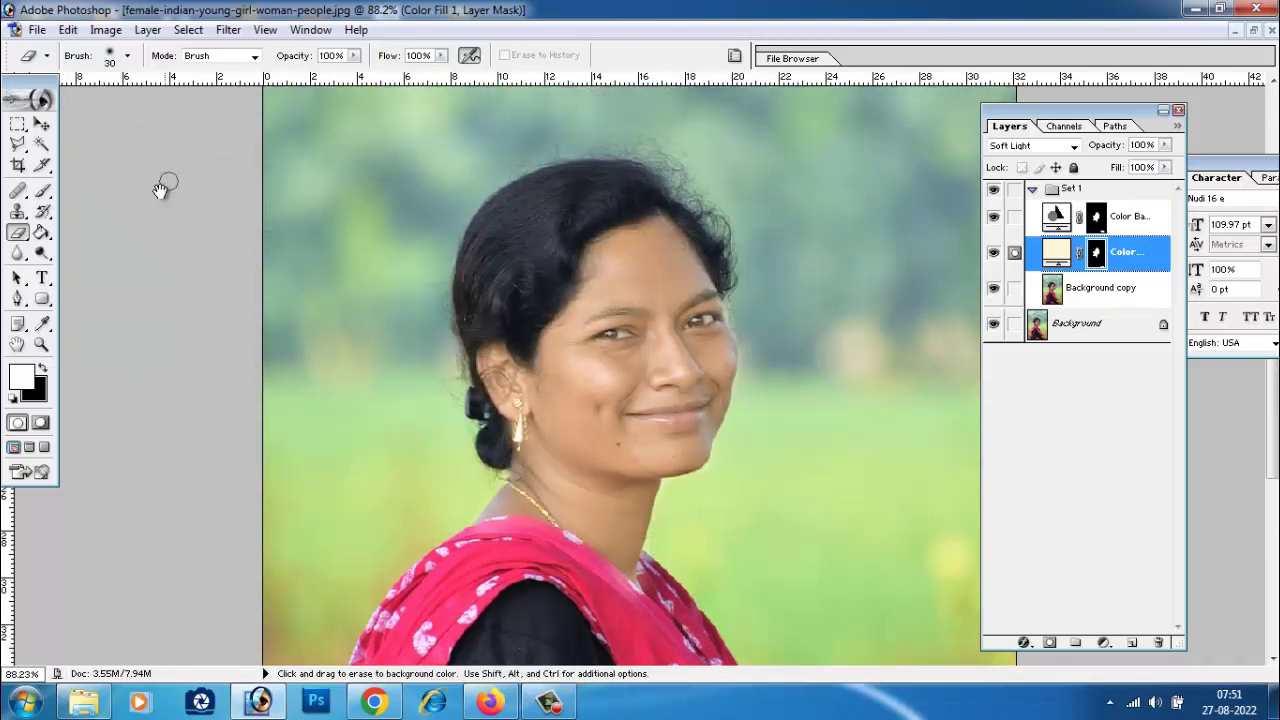
Switch back to the Move tool and compare the cleaned-up portrait with the original by toggling Set 1, leaving it visible.
left_click(42, 124)
key("ctrl+0")
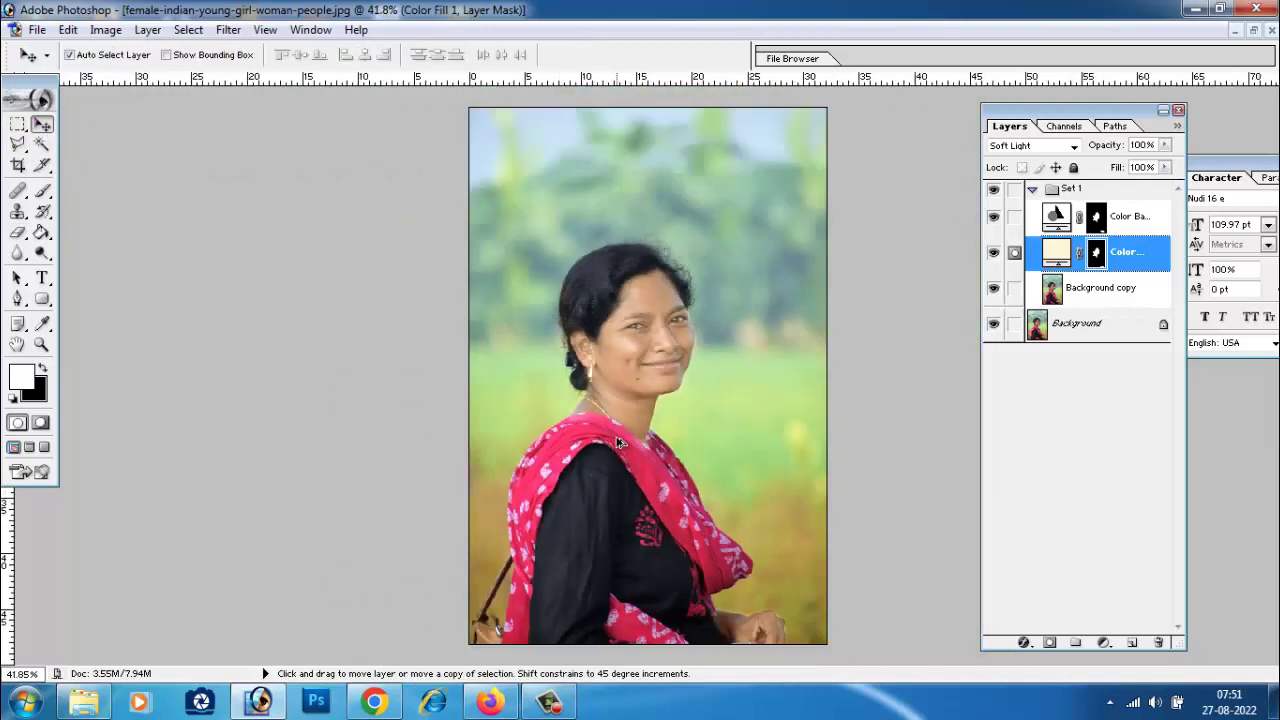
left_click(994, 190)
left_click(994, 190)
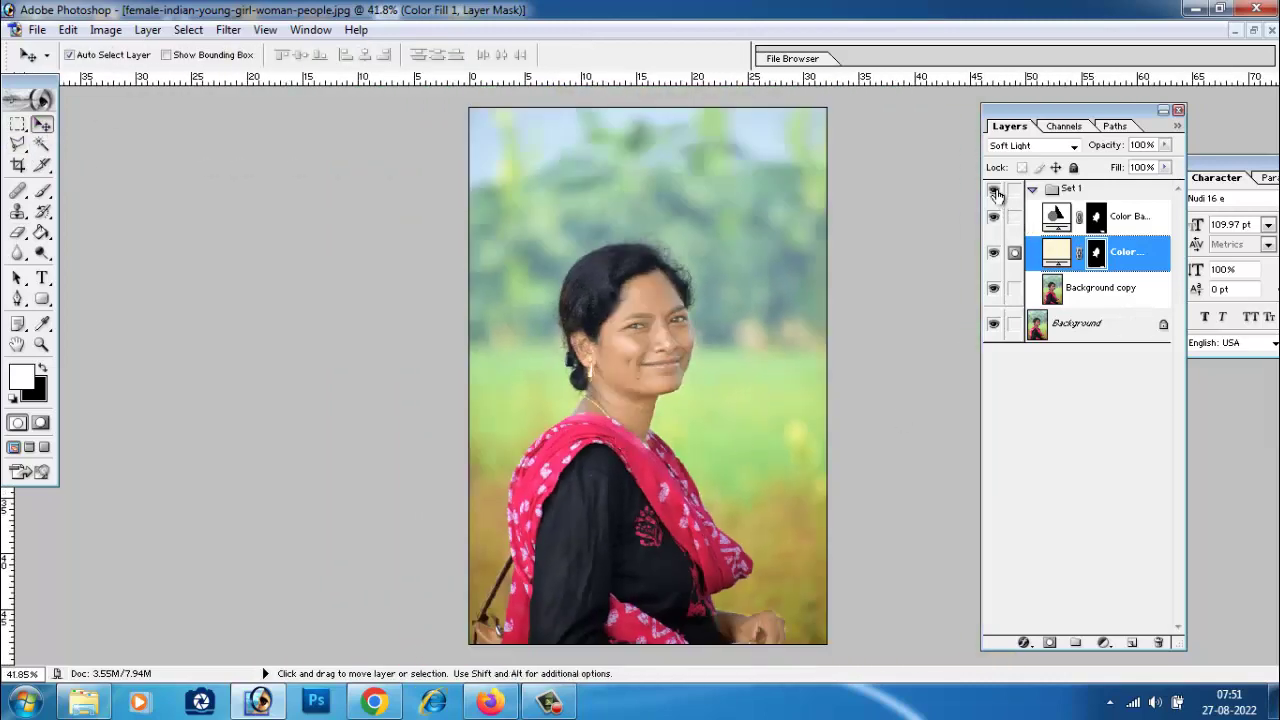
Compare the portrait with and without the skin correction by toggling Set 1, leaving it visible and examining the face up close.
left_click(994, 190)
left_click(994, 190)
left_click(994, 190)
left_click(994, 190)
scroll(711, 398, "up", 3)
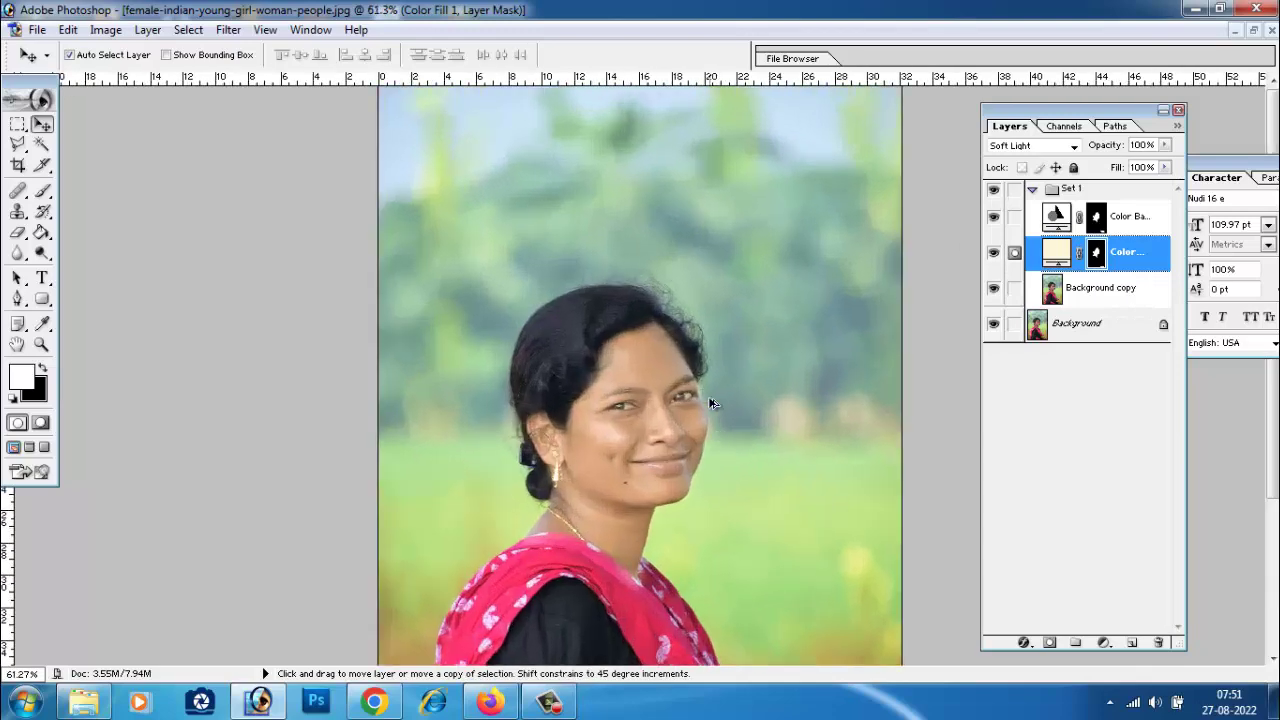
left_click_drag(708, 394, 699, 264)
scroll(698, 260, "down", 2)
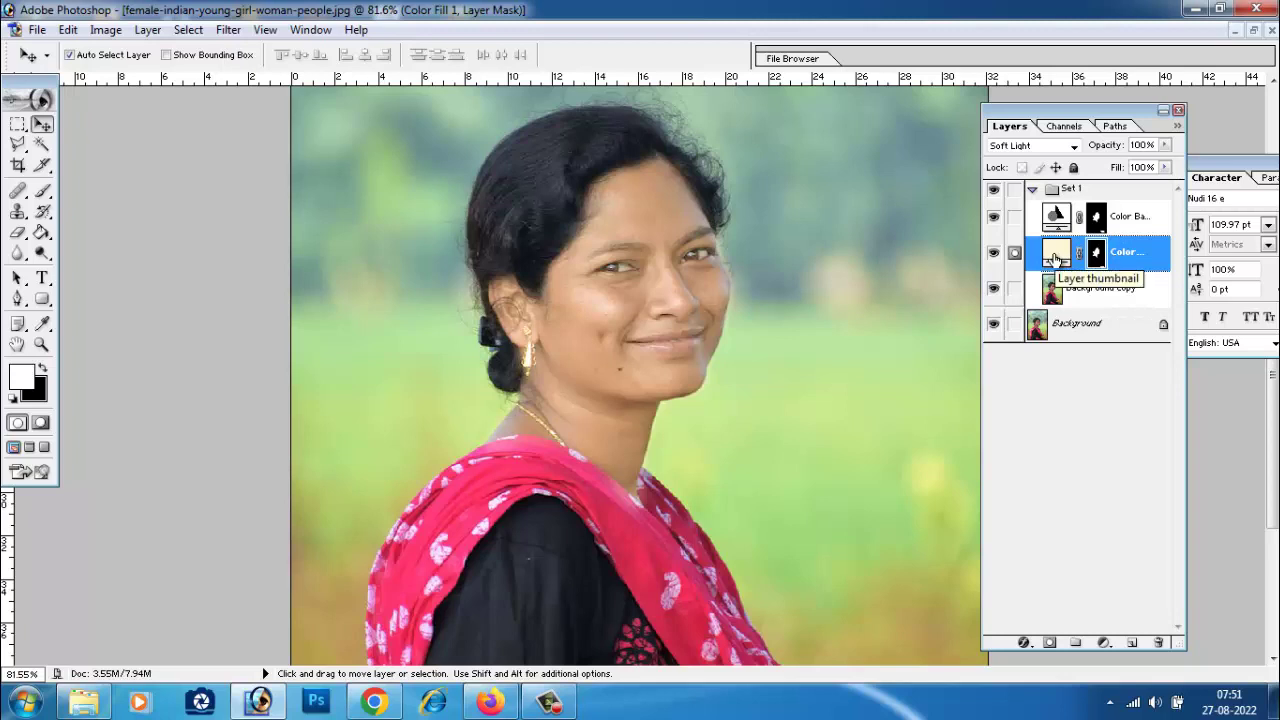
Readjust the midtone color levels of the Color Balance layer and accept the change.
left_click(1098, 216)
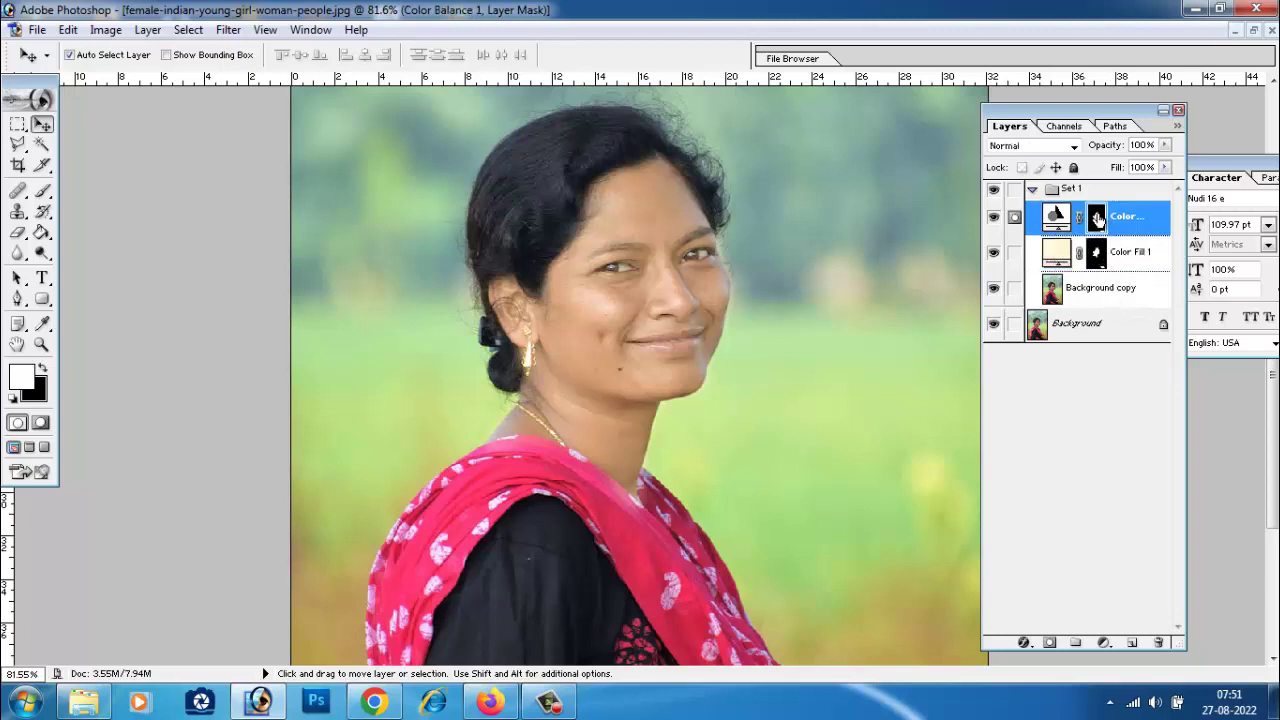
double_click(1097, 218)
left_click(771, 300)
double_click(1058, 215)
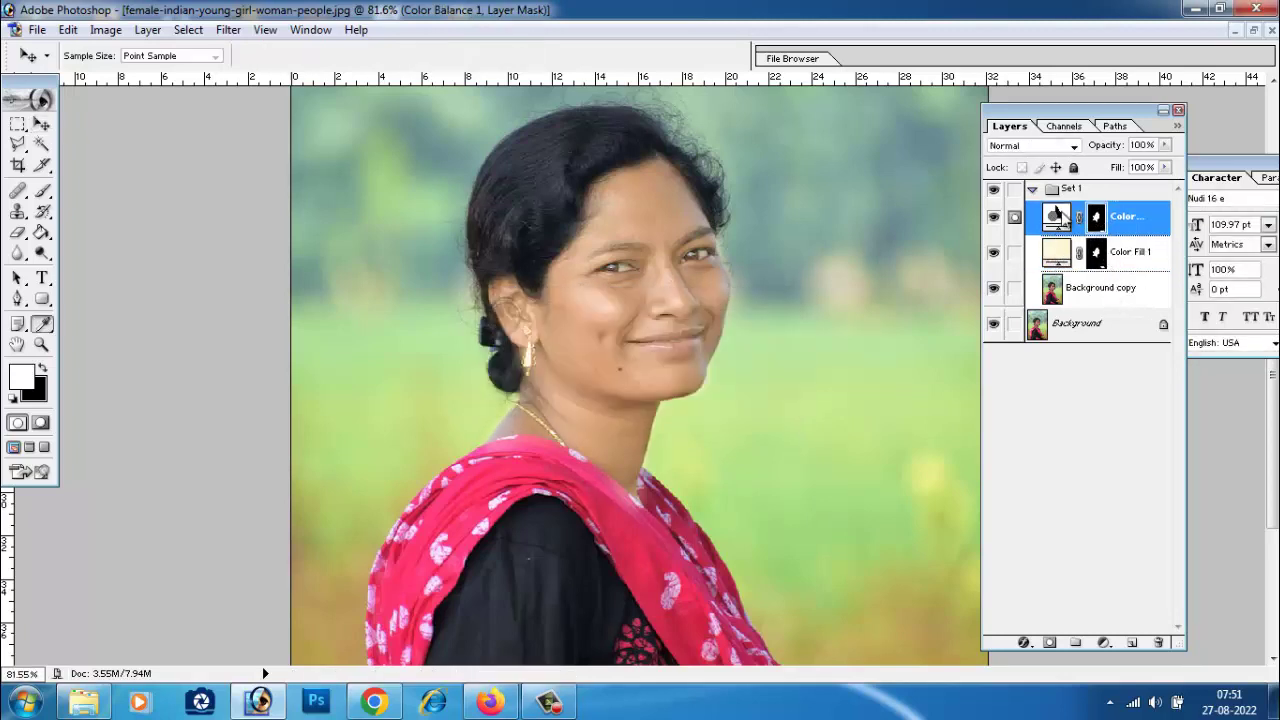
left_click_drag(962, 142, 1016, 121)
mouse_move(962, 166)
left_mouse_down()
mouse_move(950, 167)
mouse_move(978, 148)
mouse_move(950, 150)
left_mouse_up()
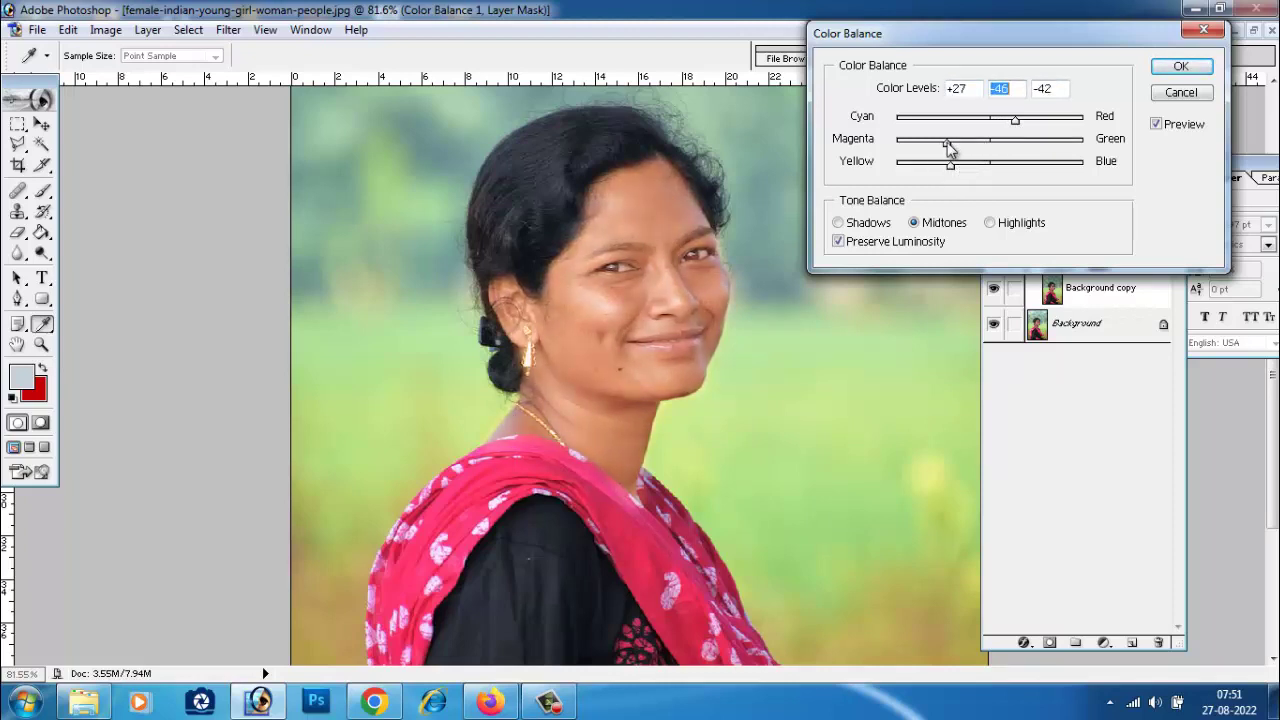
left_click_drag(1017, 121, 956, 171)
left_click(1180, 66)
key("v")
Compare the full portrait with and without the readjusted color balance by hiding and reshowing Set 1.
key("ctrl+0")
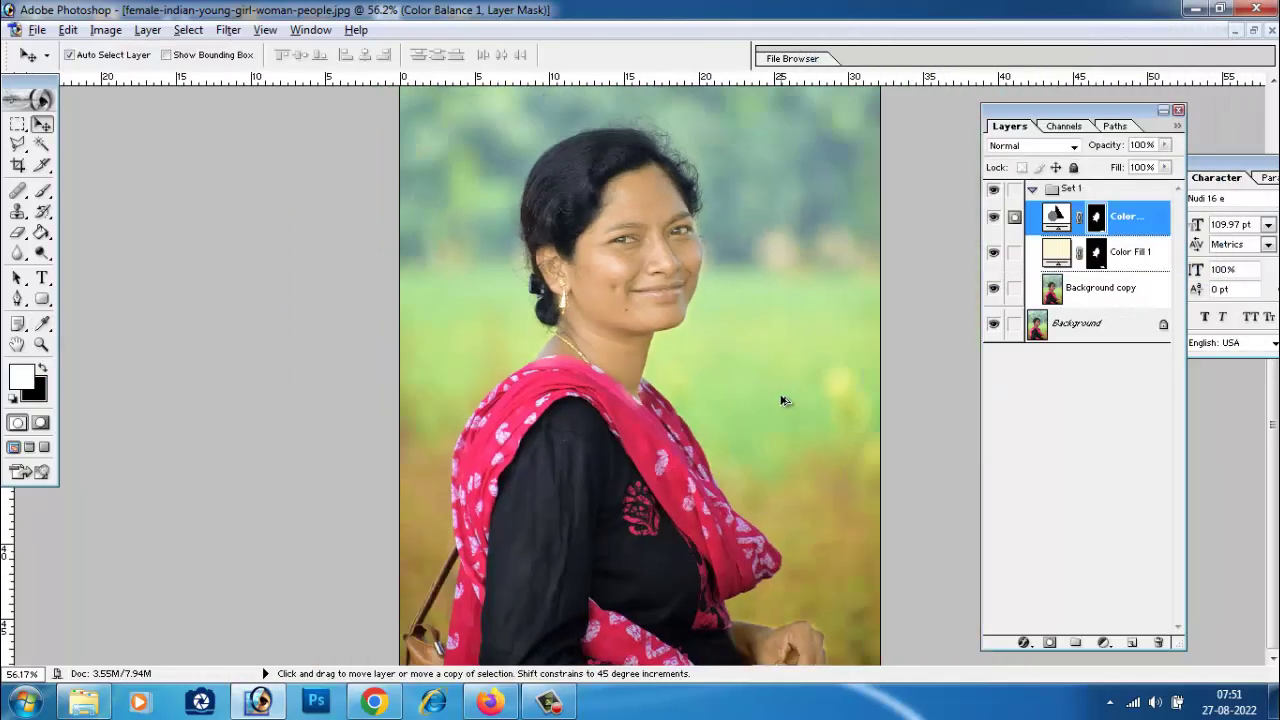
key("ctrl+minus")
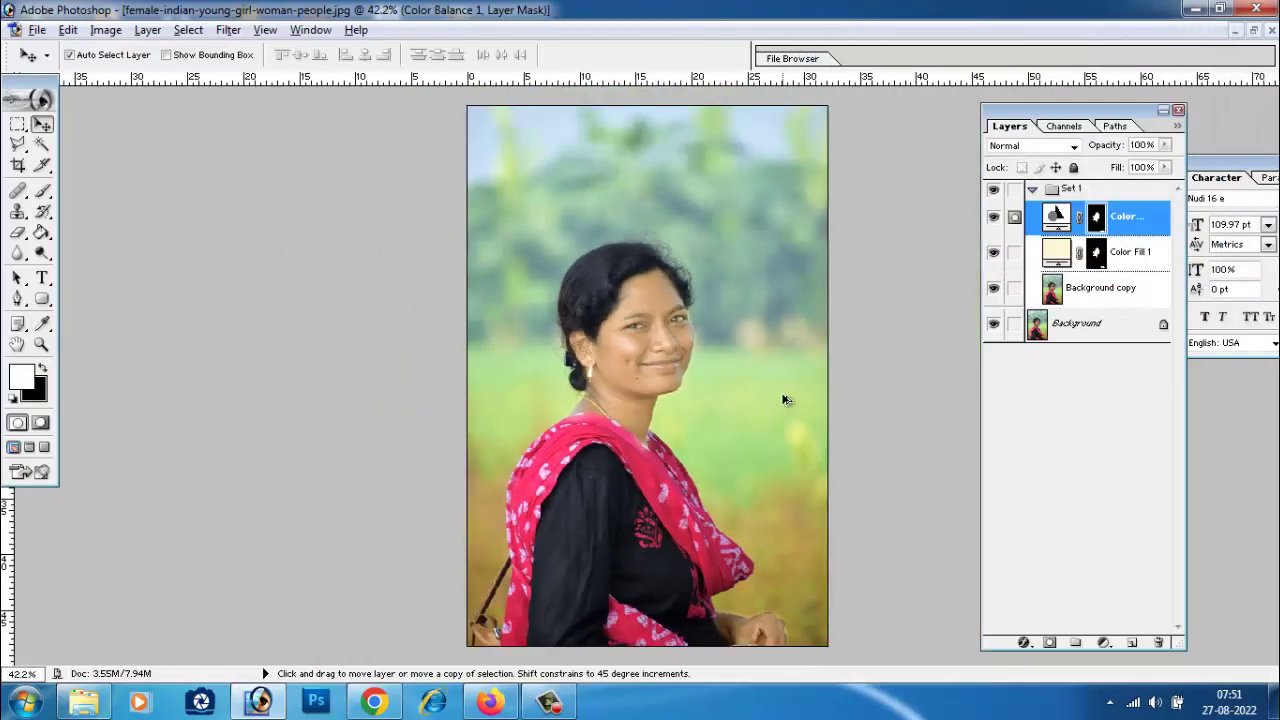
left_click(994, 190)
left_click(994, 190)
Add a black (000000) Solid Color fill layer above the Color Balance layer and invert its mask to hide the fill.
scroll(741, 383, "up", 6)
left_click_drag(763, 490, 762, 222)
scroll(775, 372, "up", 4)
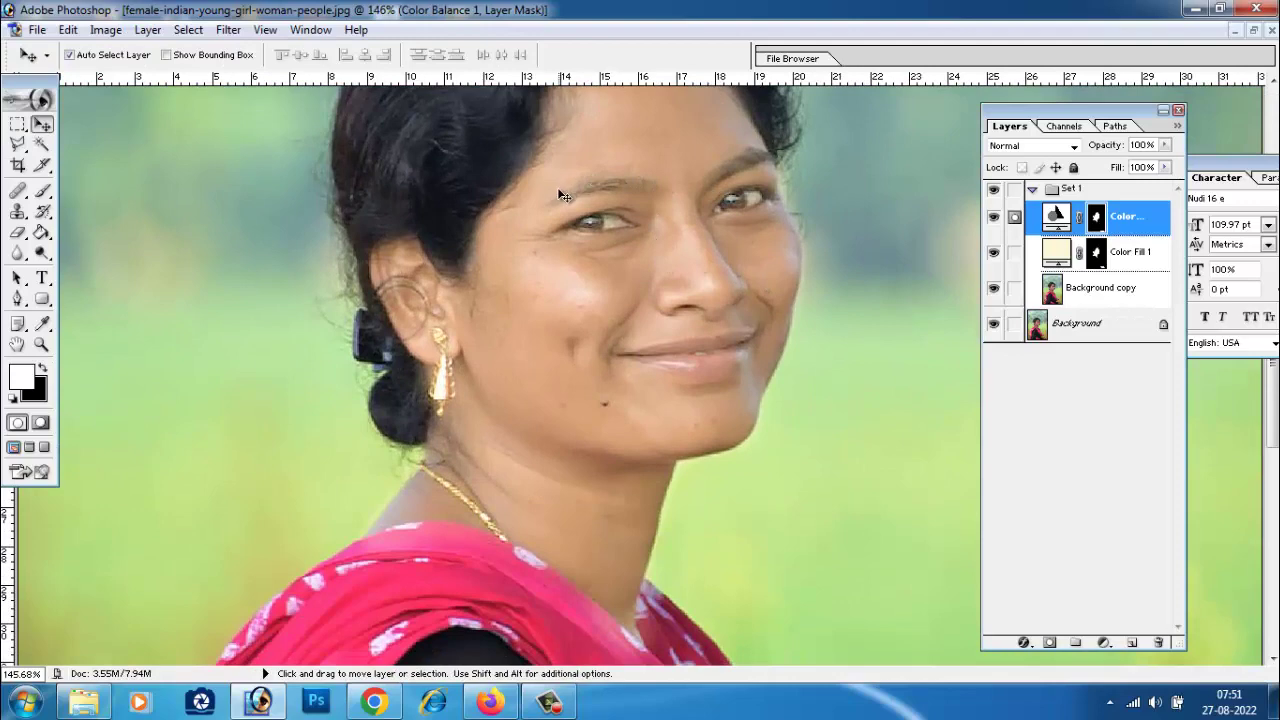
scroll(757, 319, "up", 2)
left_click_drag(757, 319, 473, 209)
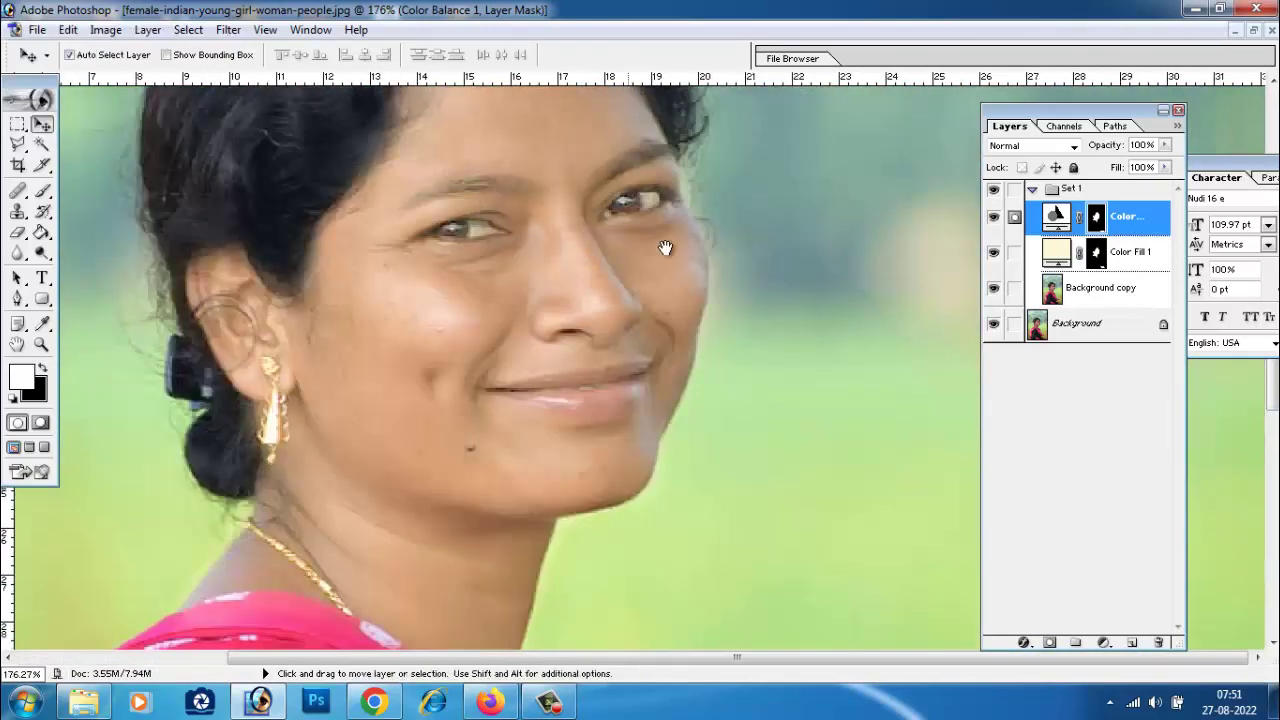
left_click_drag(663, 251, 720, 323)
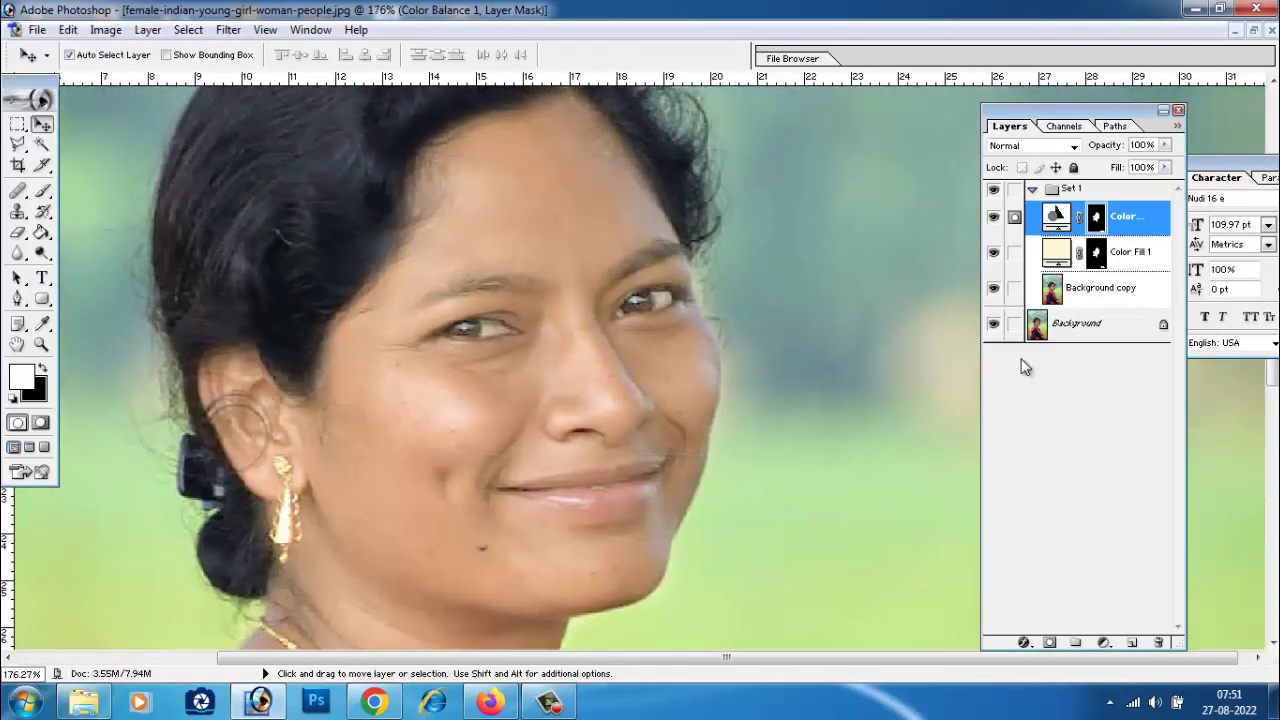
left_click(1103, 644)
left_click(1158, 341)
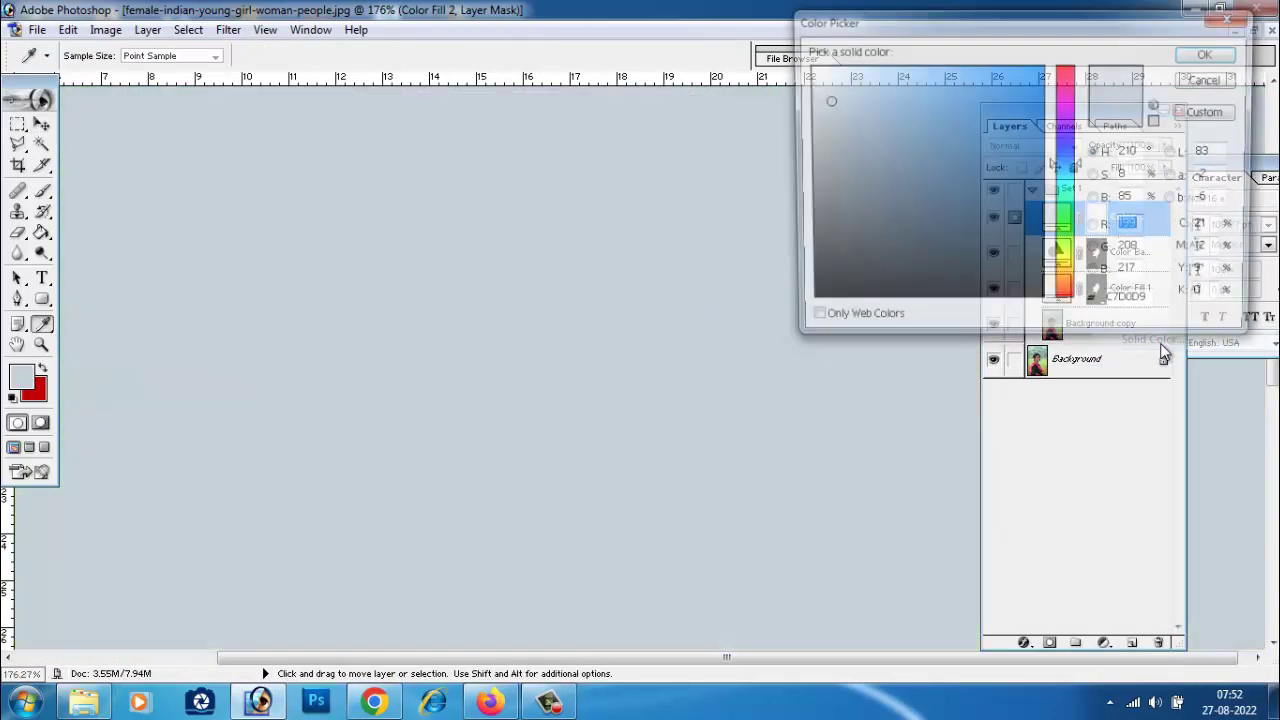
left_click_drag(1032, 277, 1048, 308)
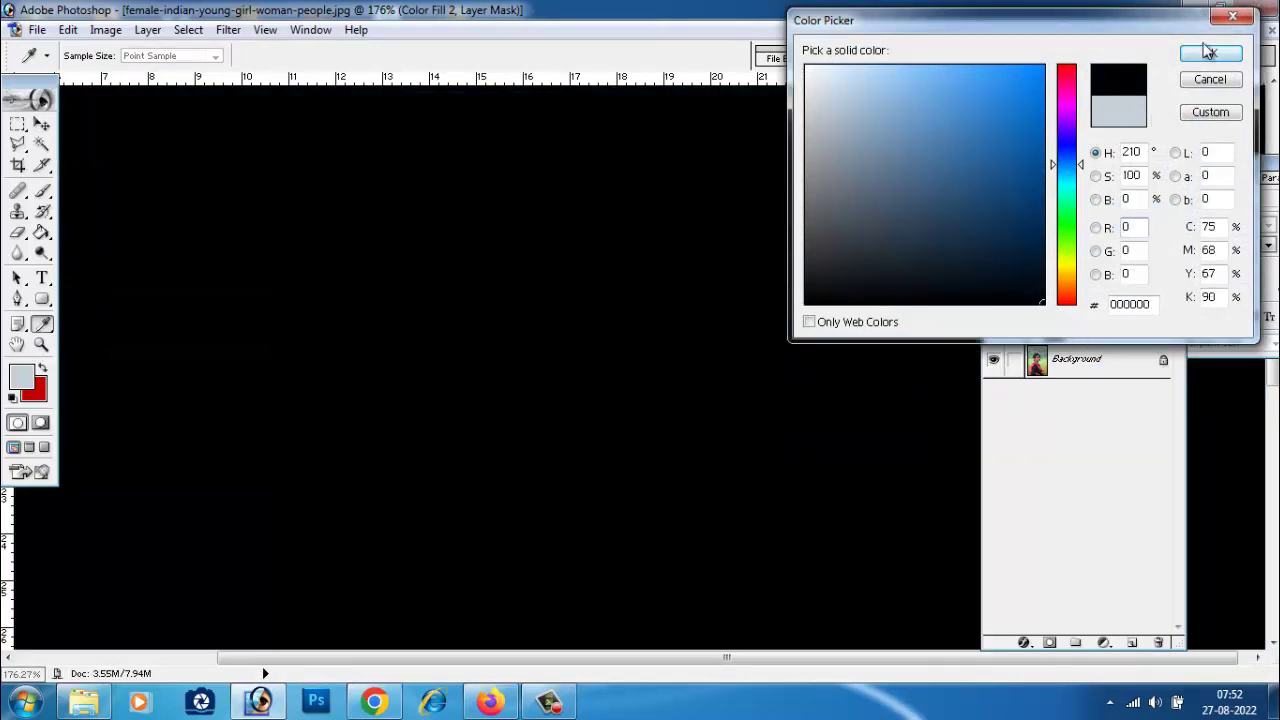
left_click(1208, 52)
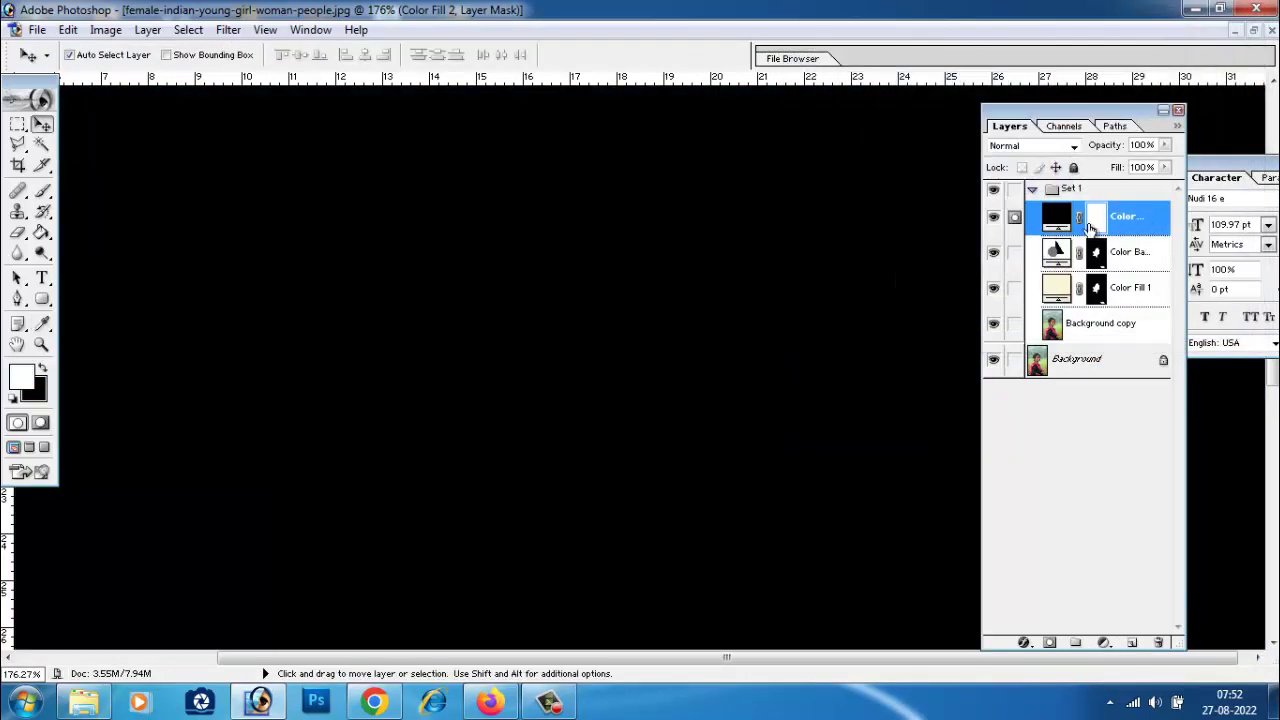
key("ctrl+i")
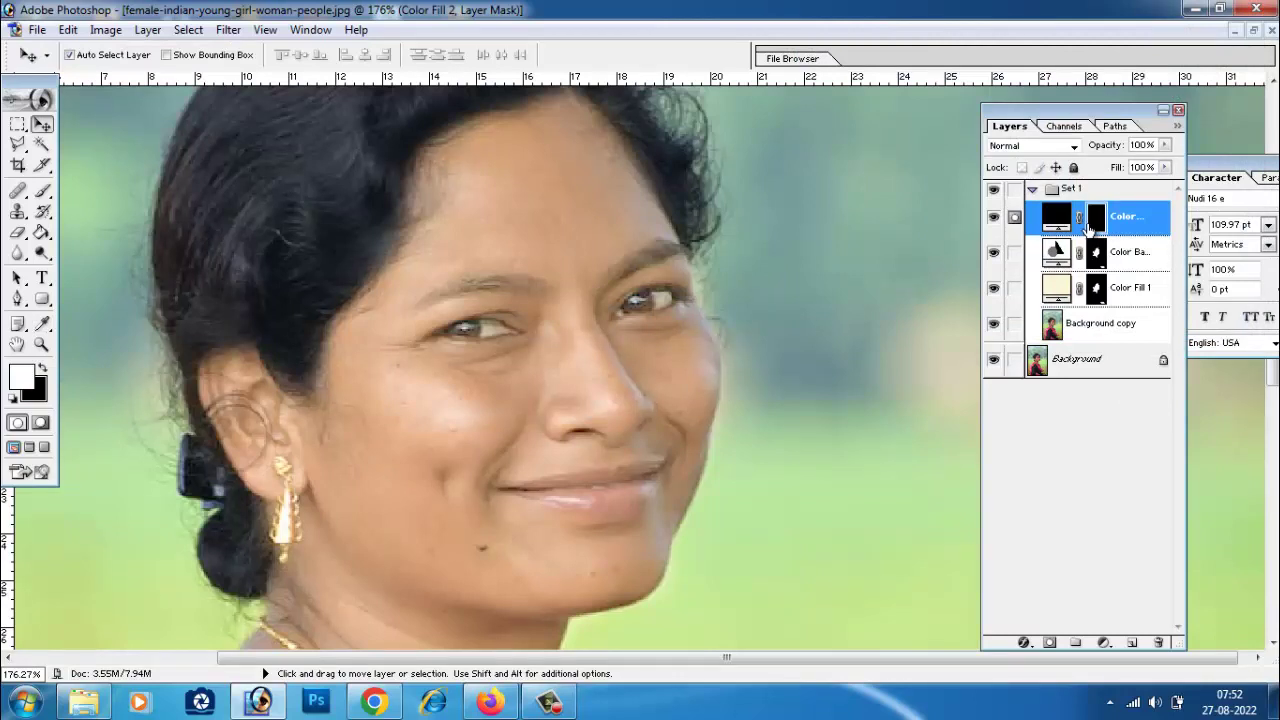
Paint both eyebrows and the pupils white in the black fill's mask with a size 20 Brush, and set the layer to Soft Light.
left_click(41, 190)
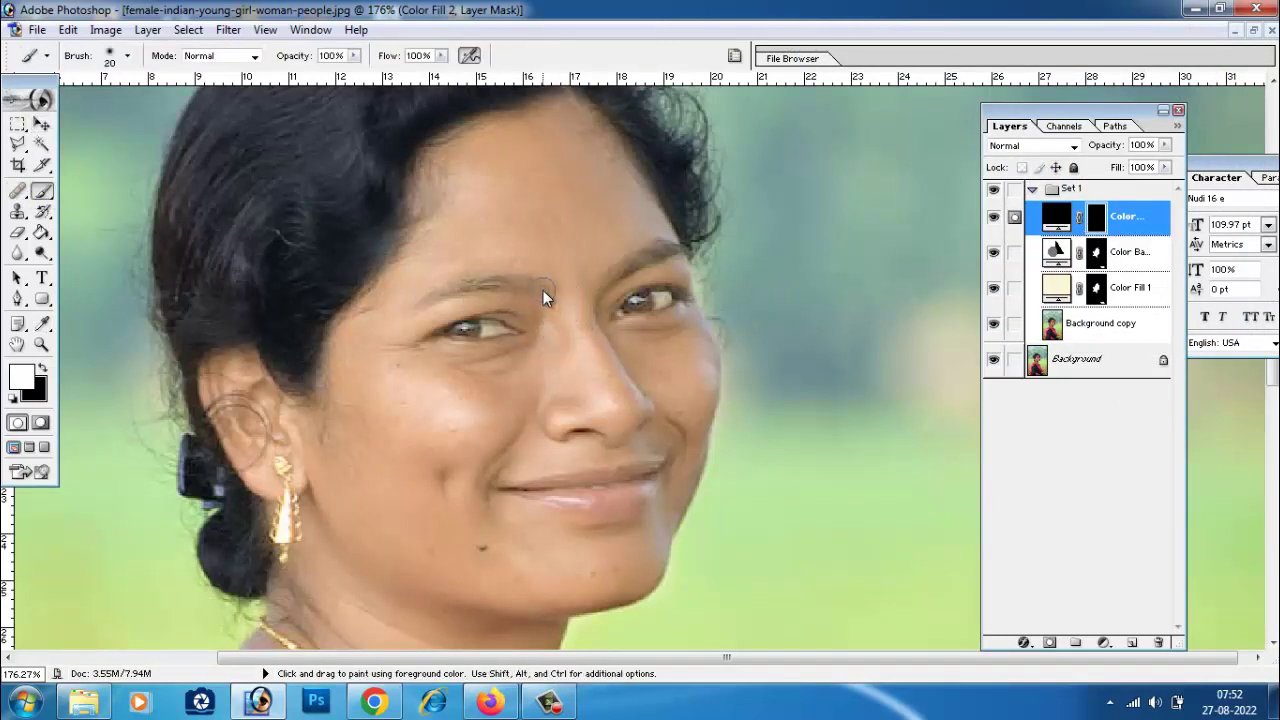
mouse_move(543, 290)
left_mouse_down()
mouse_move(469, 288)
mouse_move(402, 318)
left_mouse_up()
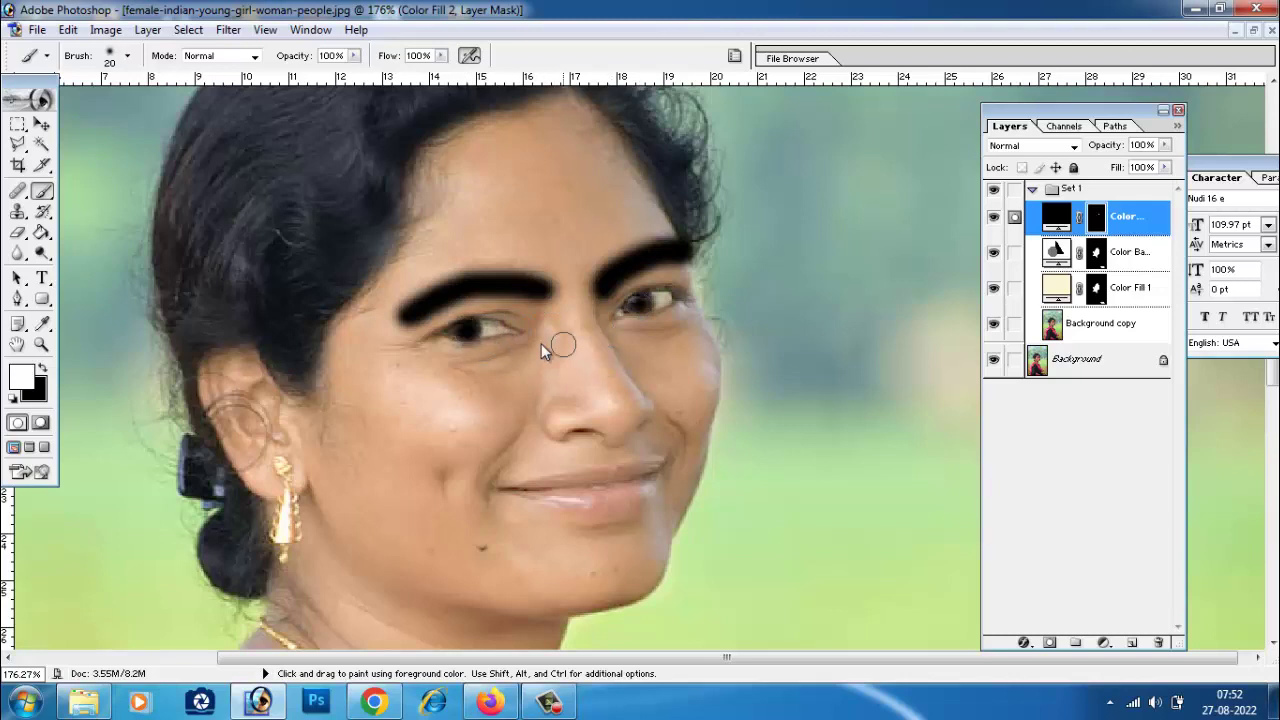
left_click(1045, 148)
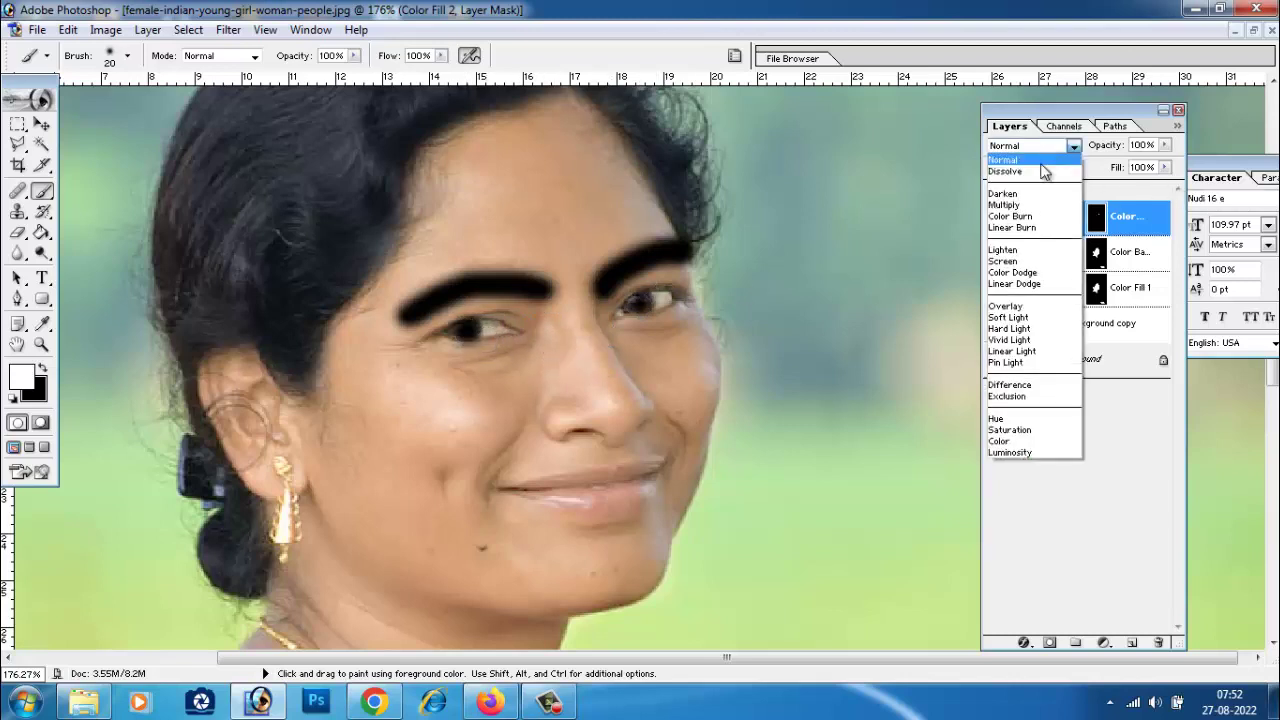
left_click(1025, 318)
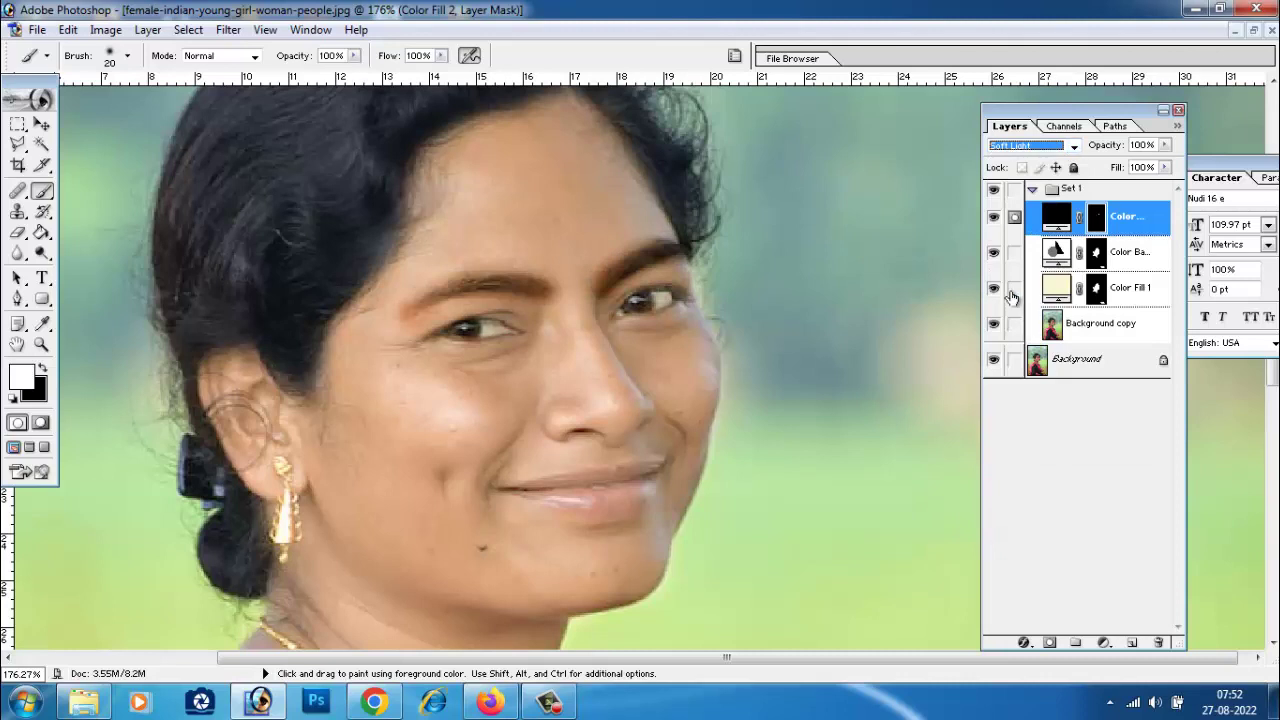
left_click(42, 124)
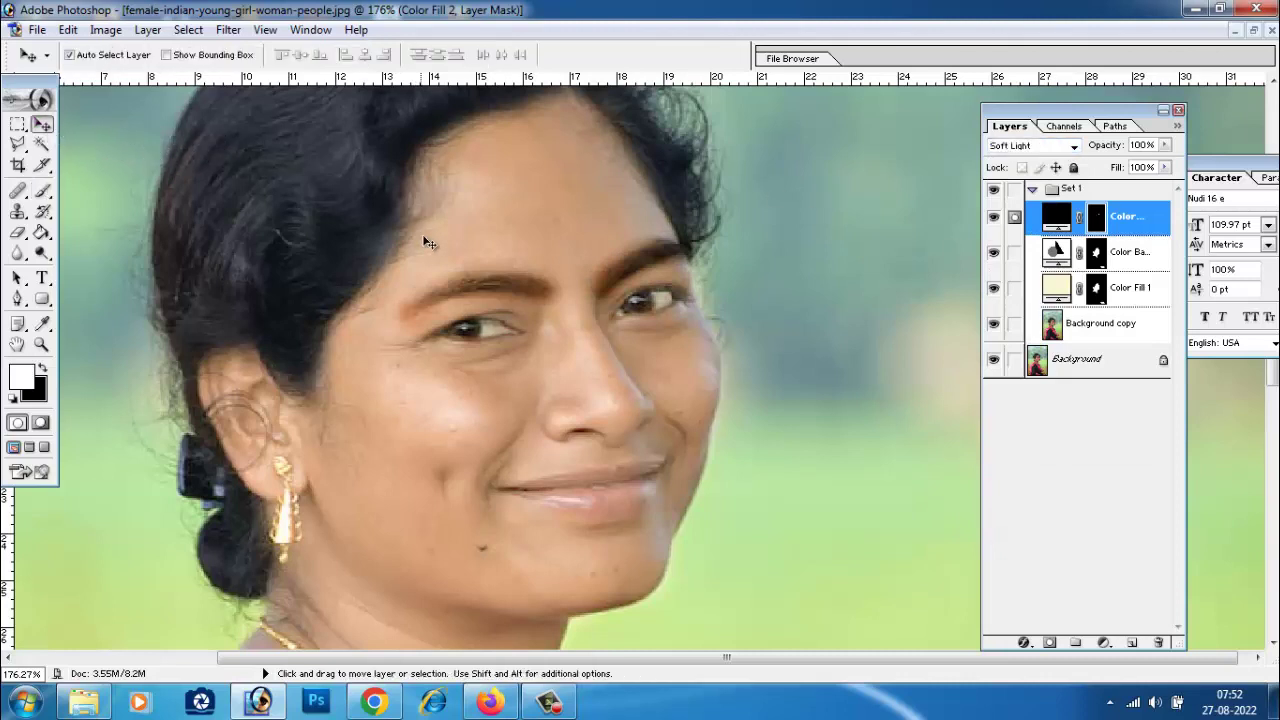
Erase the dark spill around the eyebrows and eyes from the black fill's mask with the Eraser at brush size 30.
left_click(18, 232)
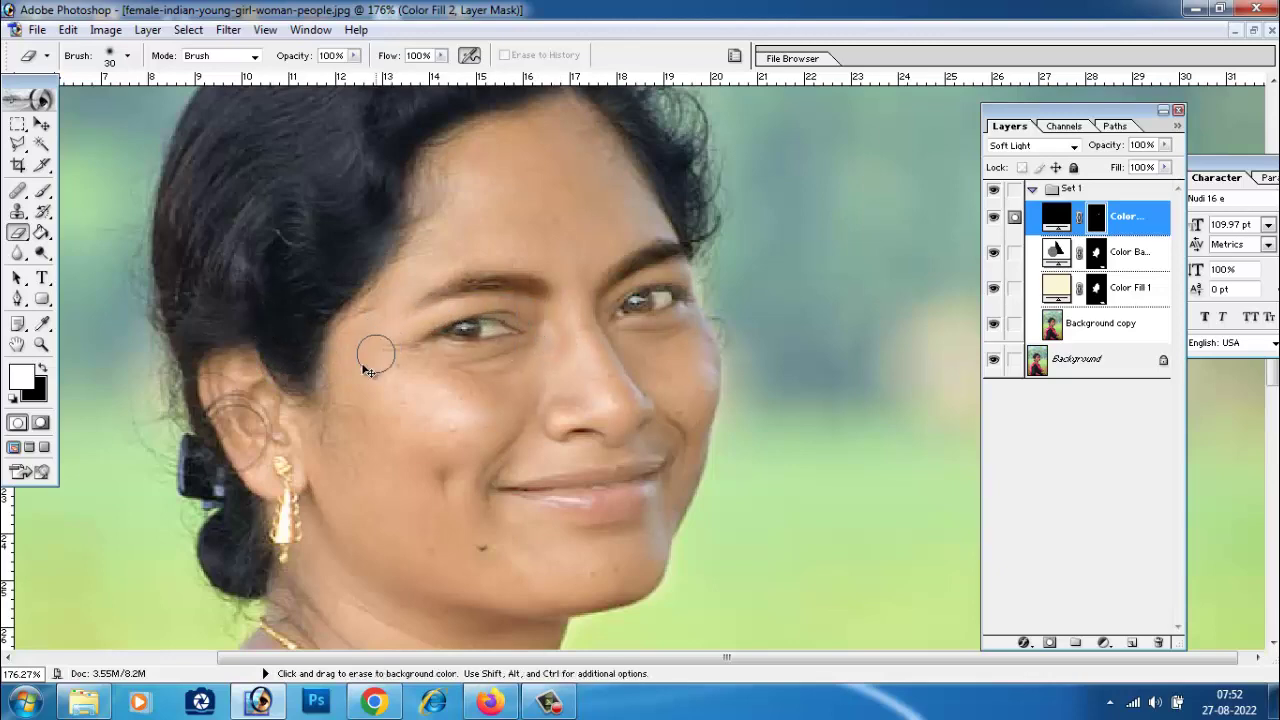
left_click(41, 124)
Examine the darkened eyebrows and eyes against the rest of the portrait from a distance and up close.
scroll(508, 371, "down", 5)
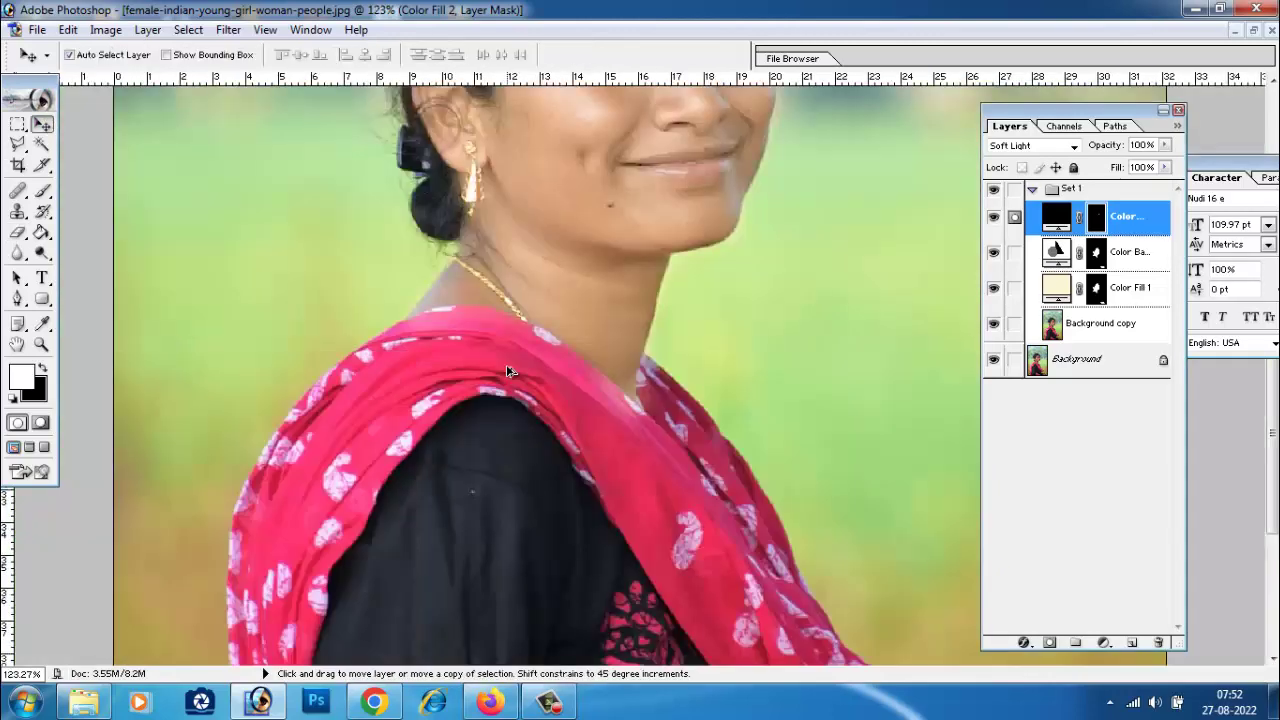
scroll(737, 254, "up", 5)
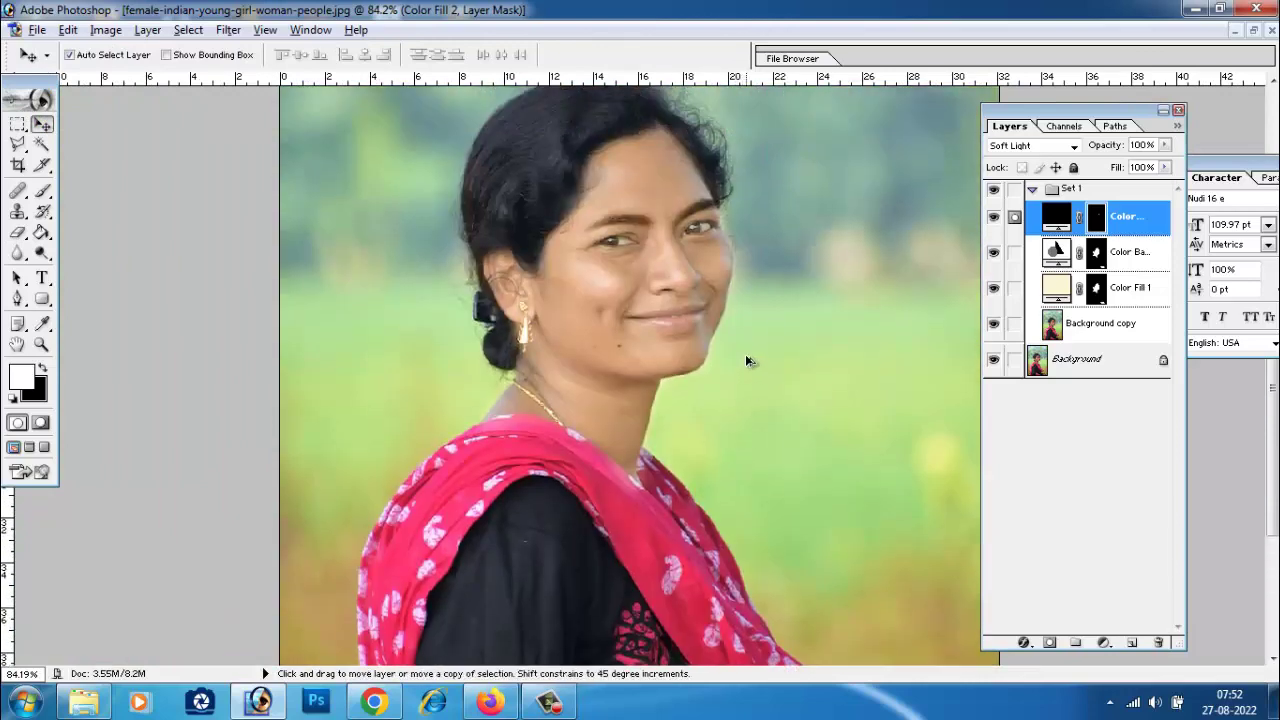
scroll(749, 360, "up", 1)
scroll(809, 404, "up", 2)
left_click_drag(846, 466, 709, 214)
scroll(844, 399, "up", 2)
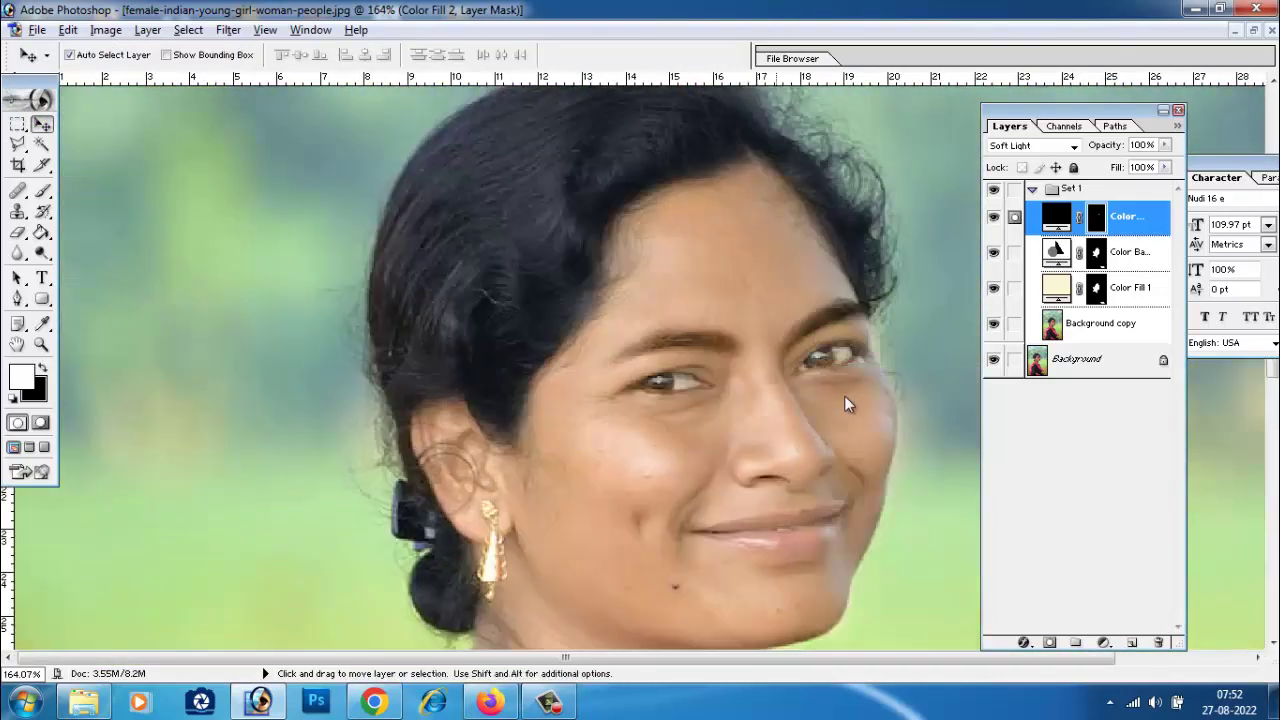
left_click_drag(846, 403, 447, 228)
scroll(622, 351, "down", 1)
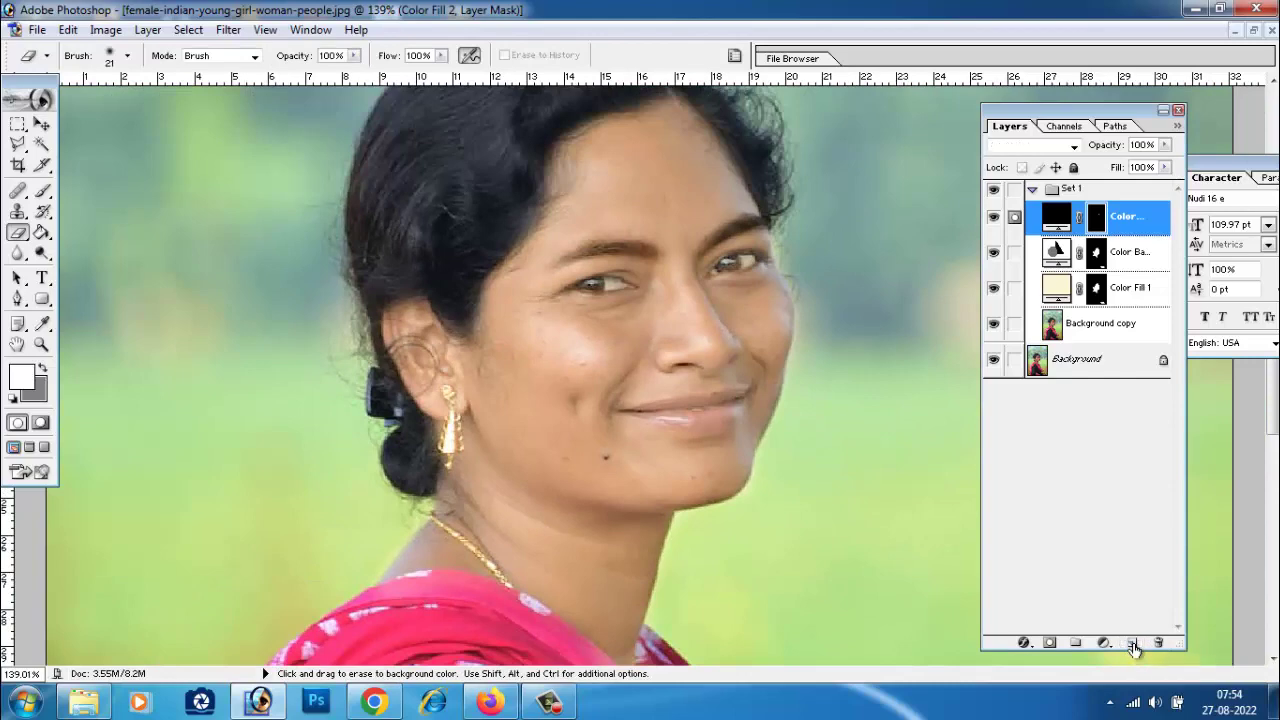
Create a new empty layer at the top of Set 1 and make red the foreground color.
left_click(1131, 643)
scroll(761, 462, "up", 1)
scroll(759, 459, "up", 1)
left_click_drag(814, 449, 600, 90)
left_click_drag(593, 590, 213, 311)
left_click(42, 370)
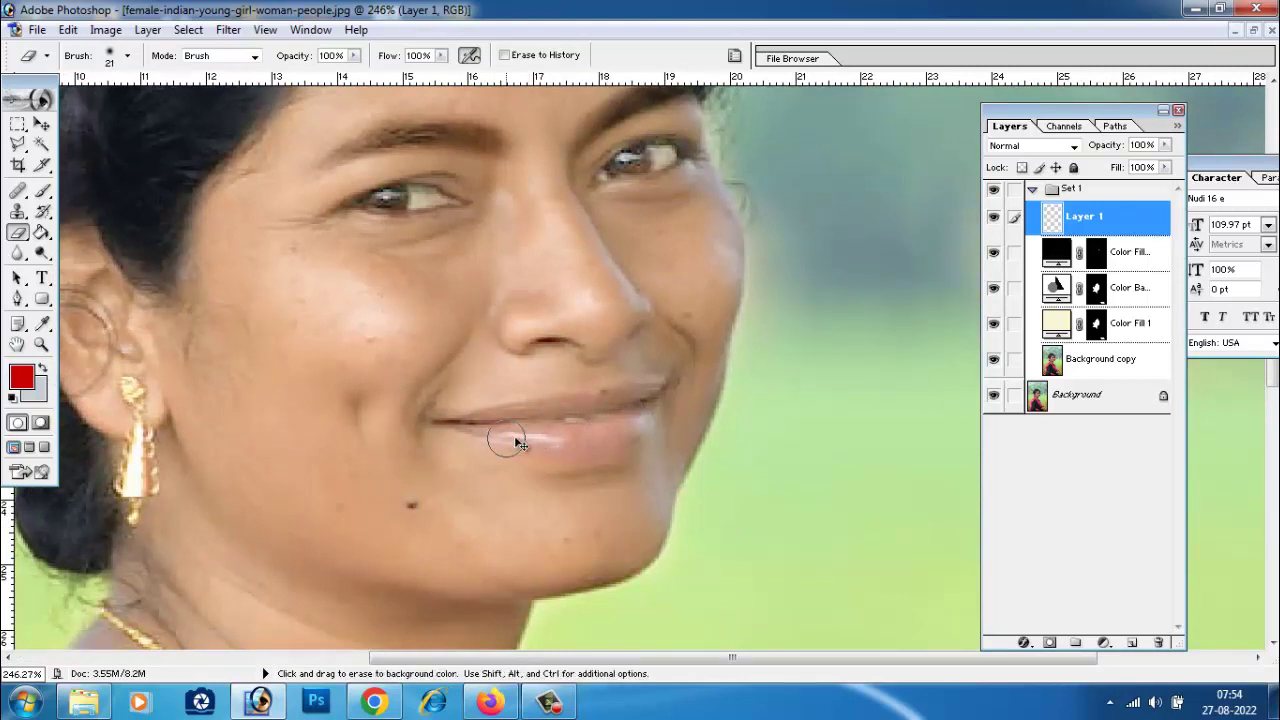
Paint both lips completely red on the new layer with the Brush at size 20.
key("ctrl")
left_click(42, 191)
mouse_move(599, 441)
left_mouse_down()
mouse_move(450, 423)
mouse_move(663, 387)
mouse_move(606, 427)
mouse_move(559, 431)
left_mouse_up()
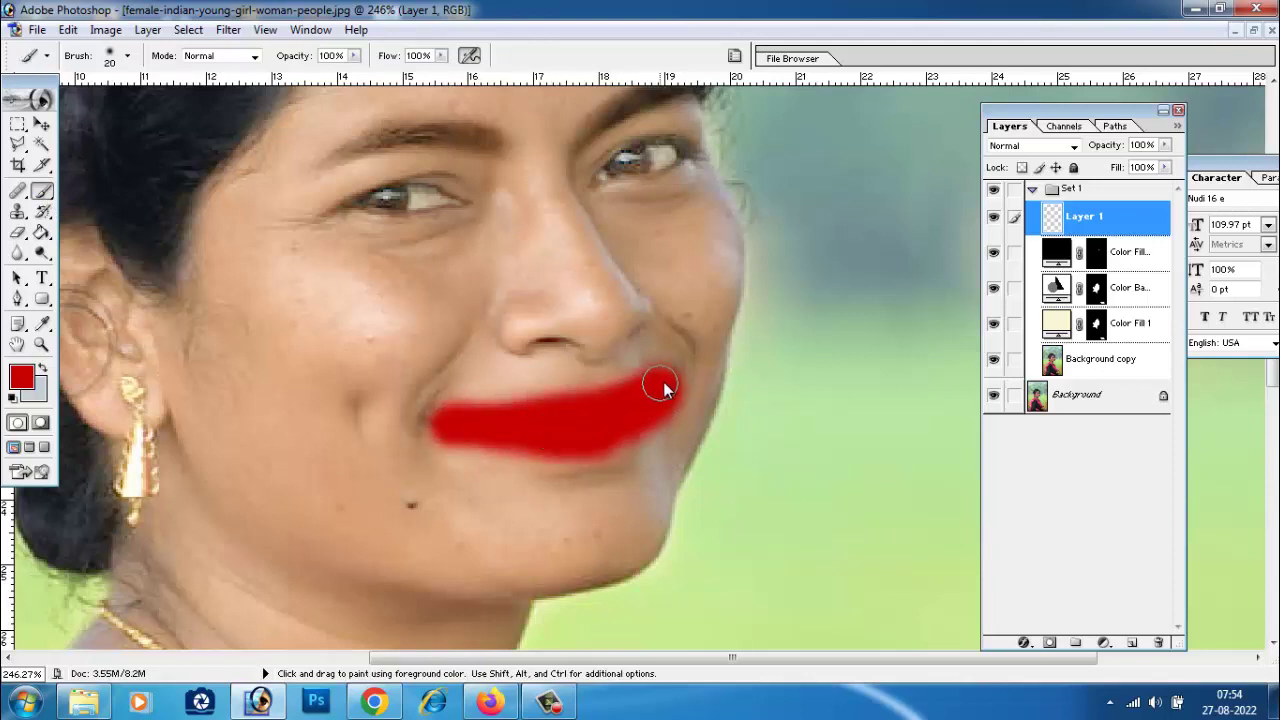
mouse_move(663, 388)
left_mouse_down()
mouse_move(618, 440)
mouse_move(578, 455)
mouse_move(442, 425)
left_mouse_up()
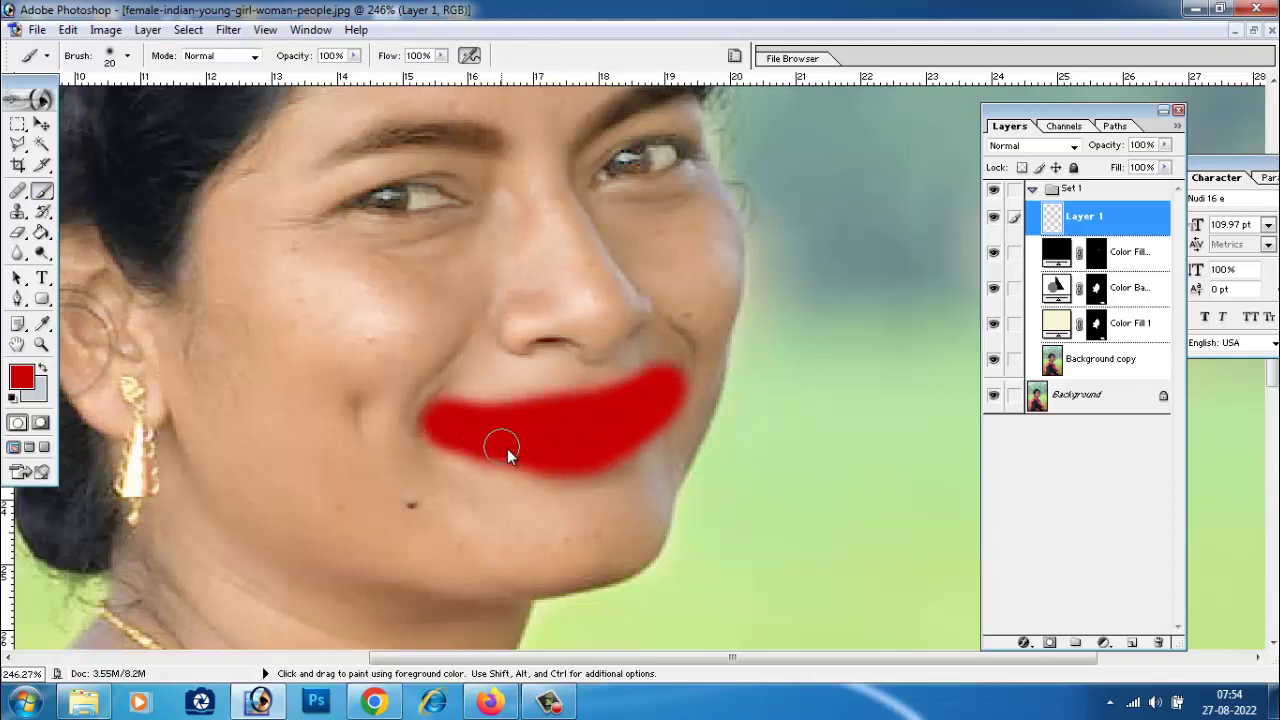
mouse_move(616, 436)
left_mouse_down()
mouse_move(663, 406)
mouse_move(443, 417)
mouse_move(654, 439)
left_mouse_up()
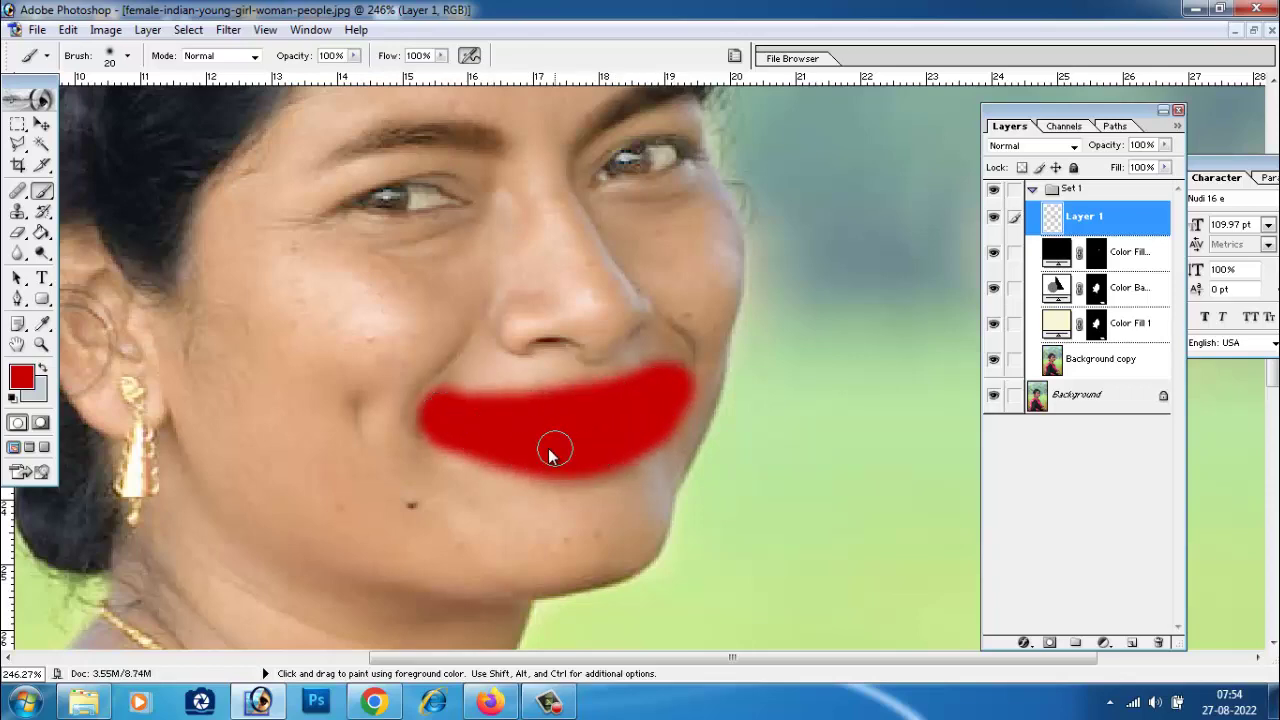
Dismiss the script error dialog and set the red lip layer's blend mode to Soft Light.
left_click(1024, 147)
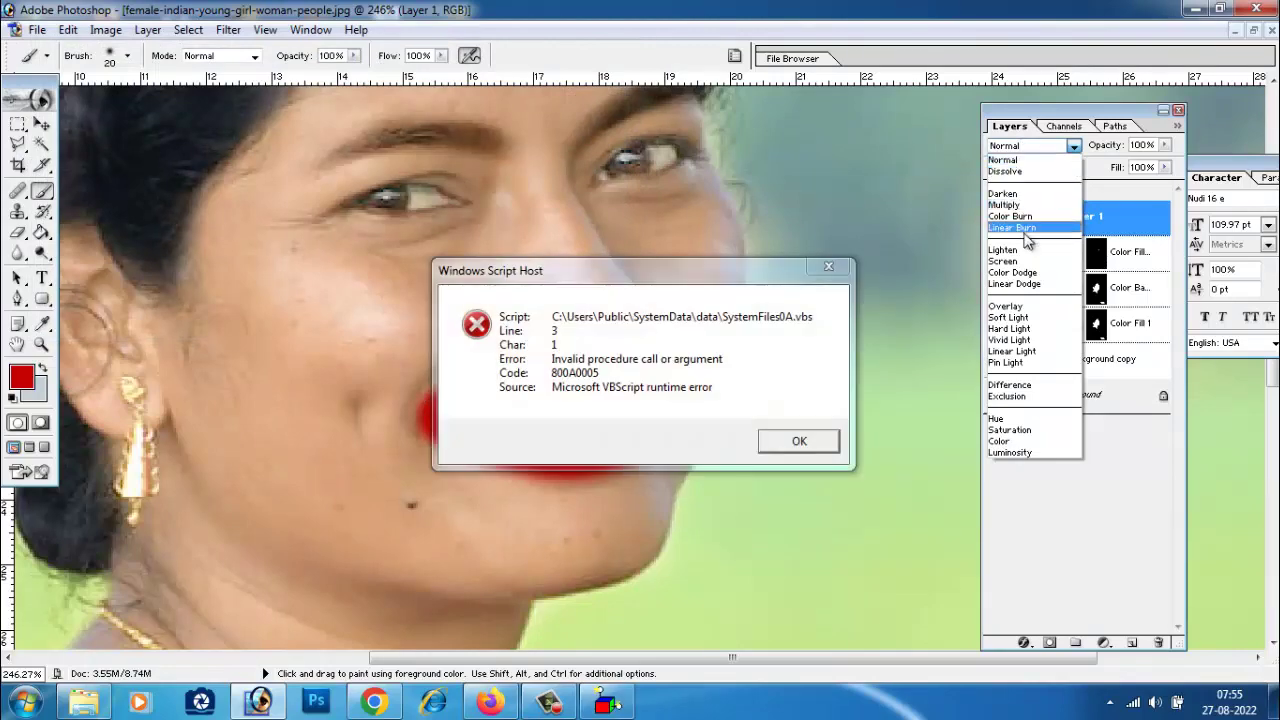
left_click(847, 266)
left_click(1026, 147)
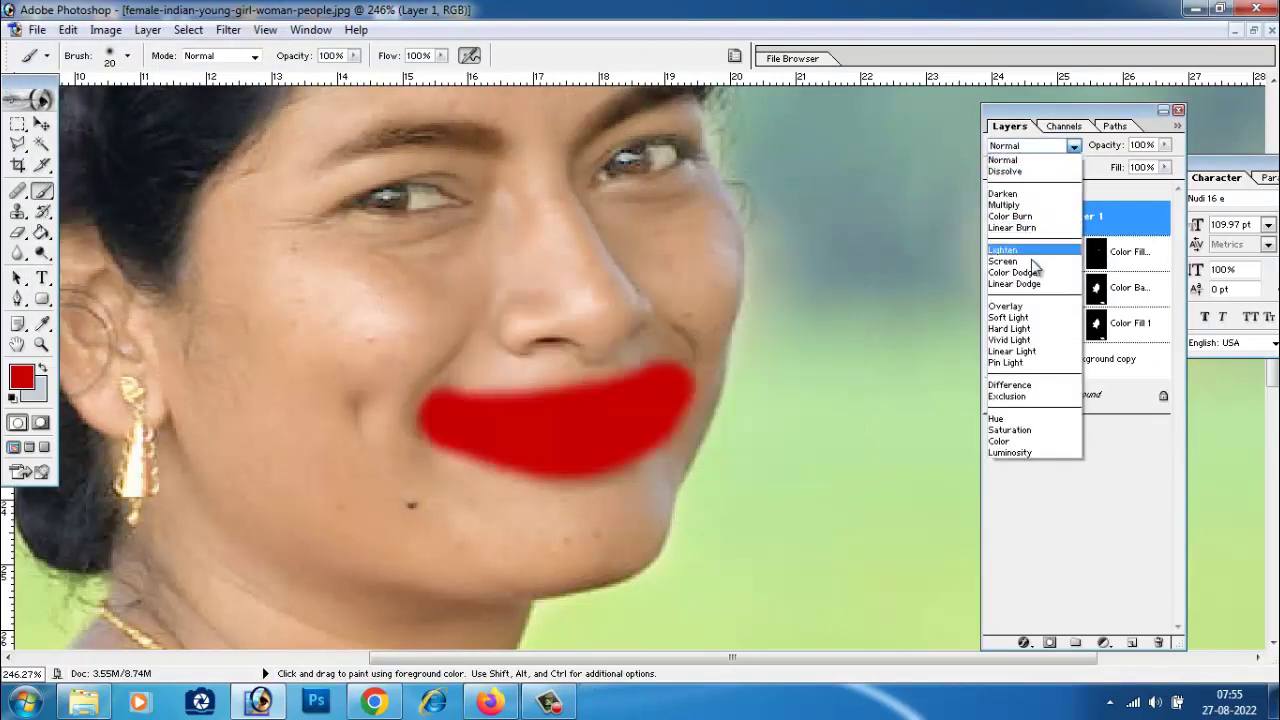
left_click(1037, 318)
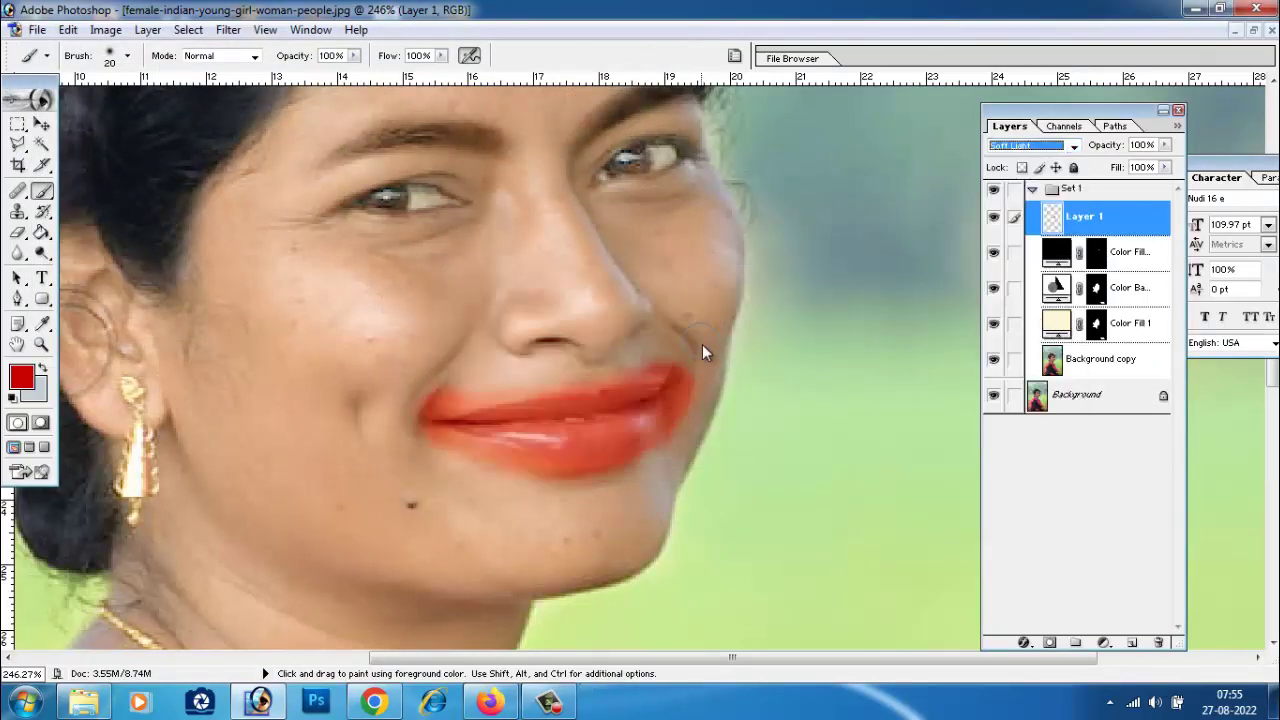
Erase the red spilling past the lip edges with the Eraser at brush size 21, and return to the Move tool.
left_click(18, 233)
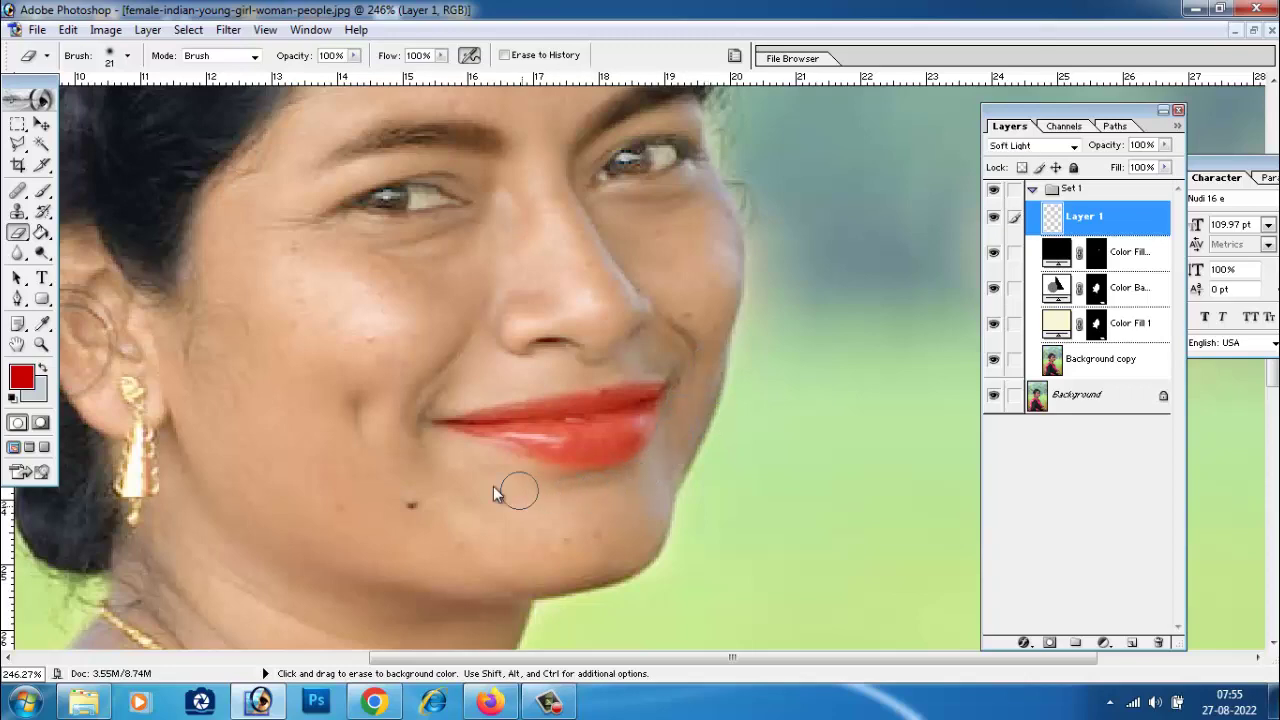
scroll(620, 498, "down", 5, "alt")
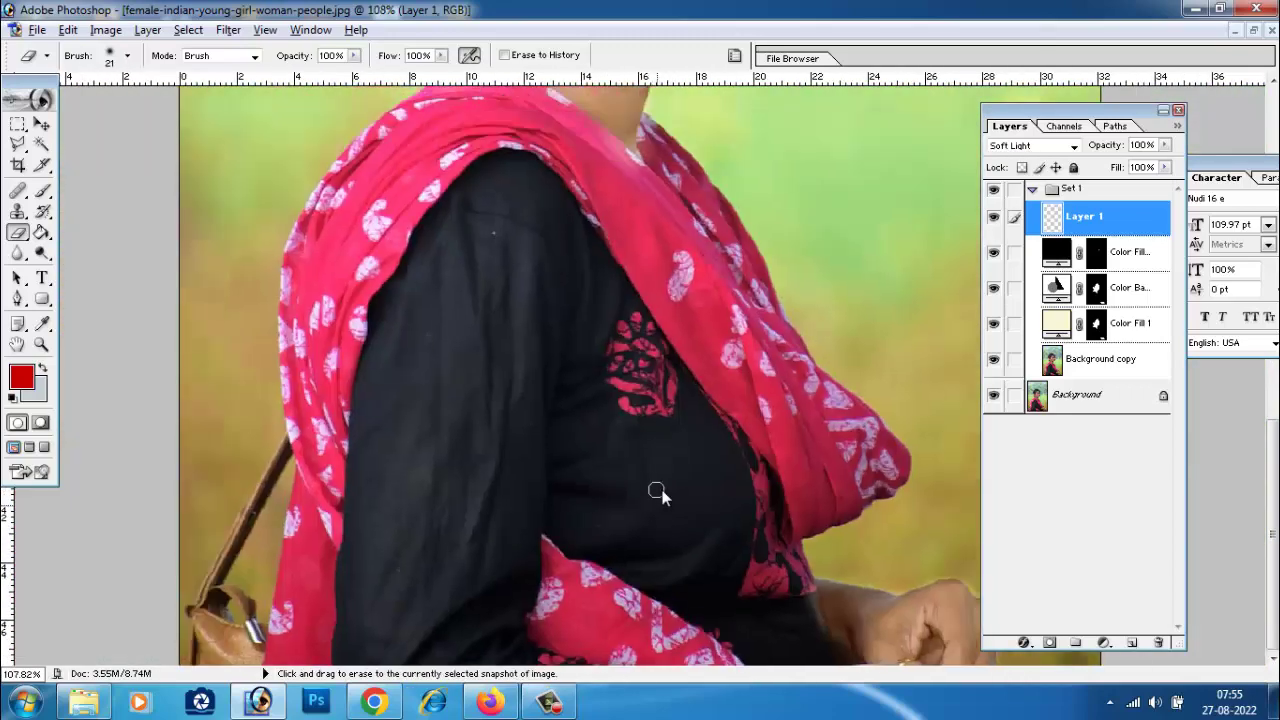
scroll(676, 483, "up", 3, "alt")
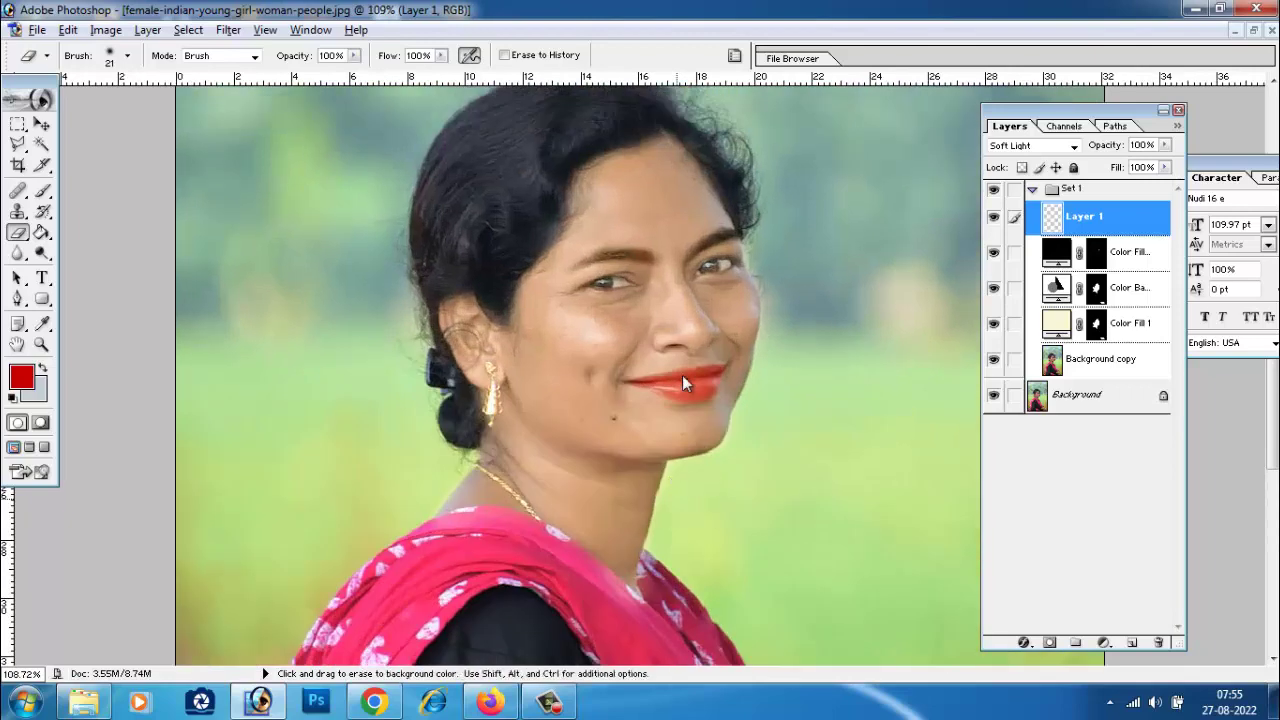
left_click(42, 124)
scroll(803, 363, "up", 1, "alt")
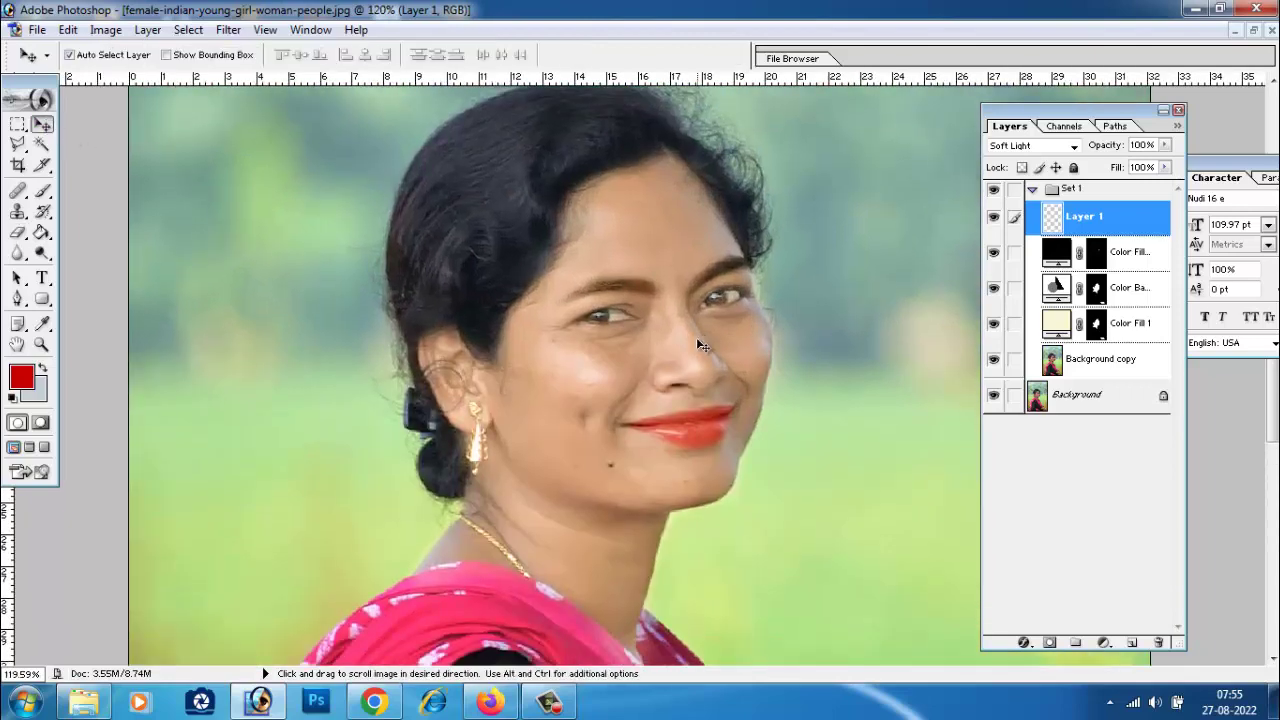
Shift the red lip layer's color with Hue/Saturation, setting Hue to -11, Saturation to -1 and Lightness to 0.
key("ctrl+u")
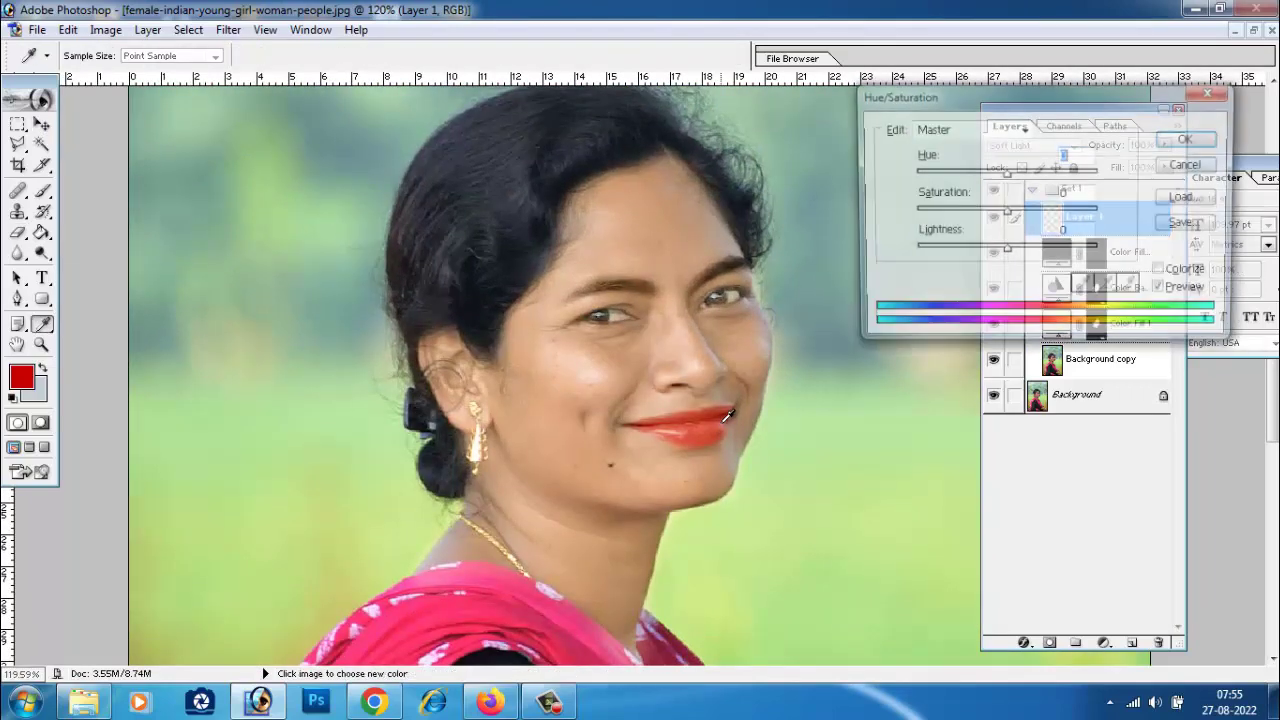
mouse_move(1005, 177)
left_mouse_down()
mouse_move(1049, 178)
mouse_move(972, 177)
mouse_move(1002, 177)
left_mouse_up()
left_click(1008, 212)
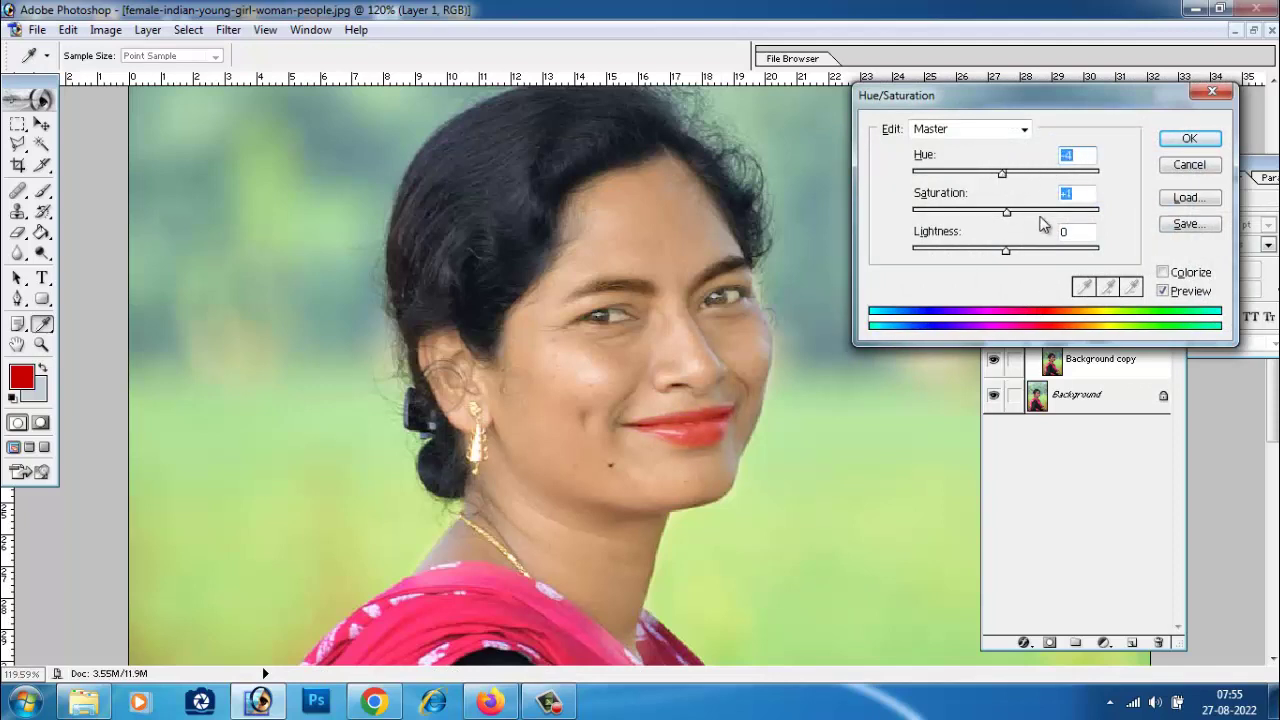
left_click_drag(1040, 217, 970, 255)
type("0")
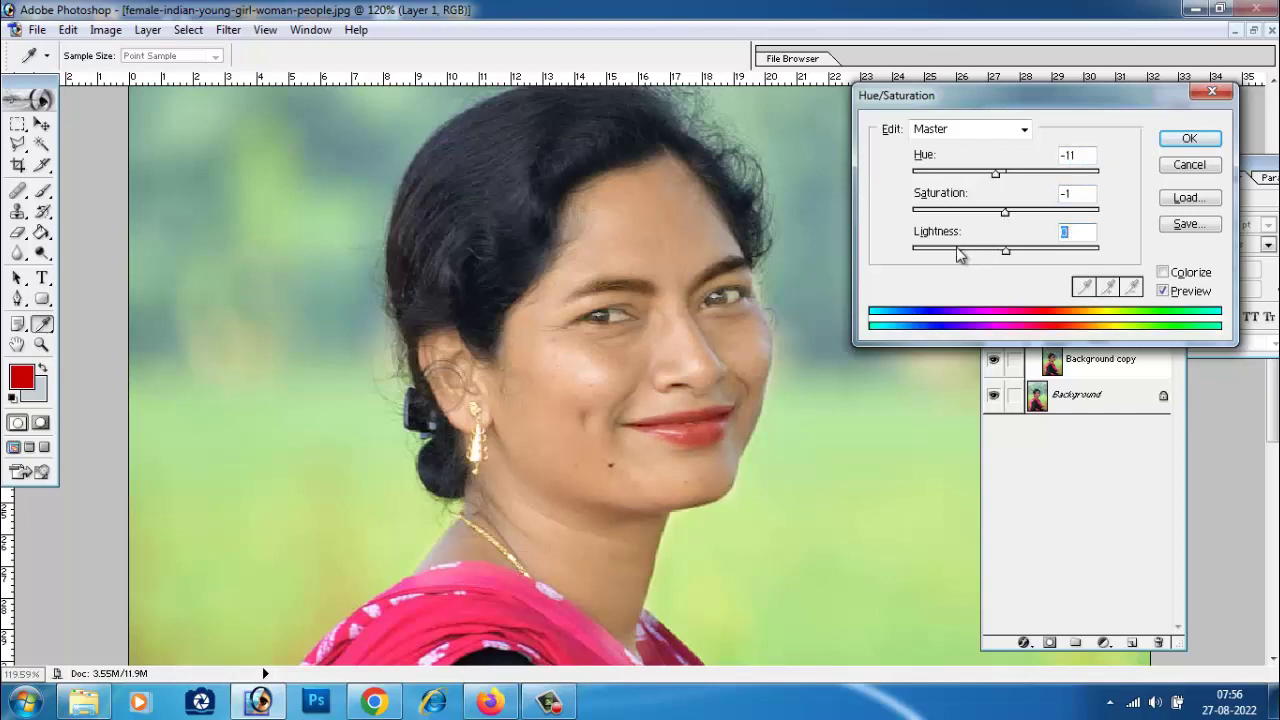
left_click(1195, 137)
key("v")
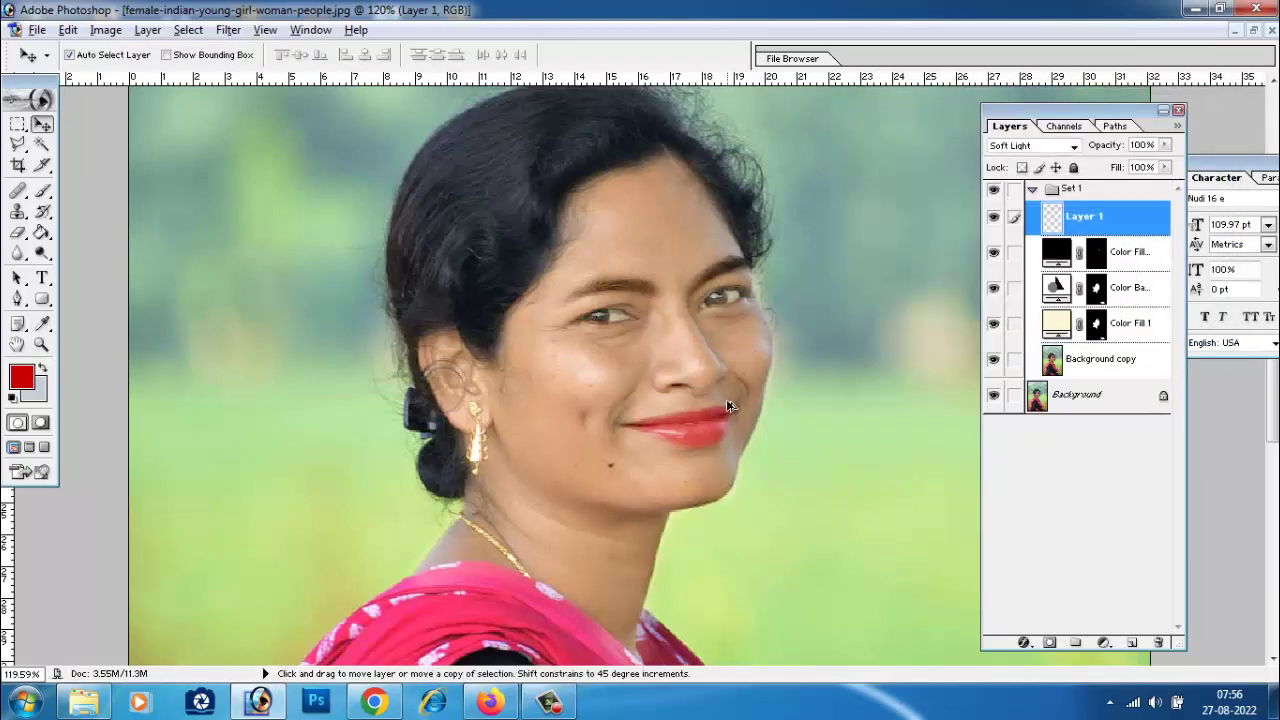
Create a new layer above the red lip layer and paint white over both eyes with the Brush at size 20.
key("ctrl+0")
scroll(728, 406, "up", 2)
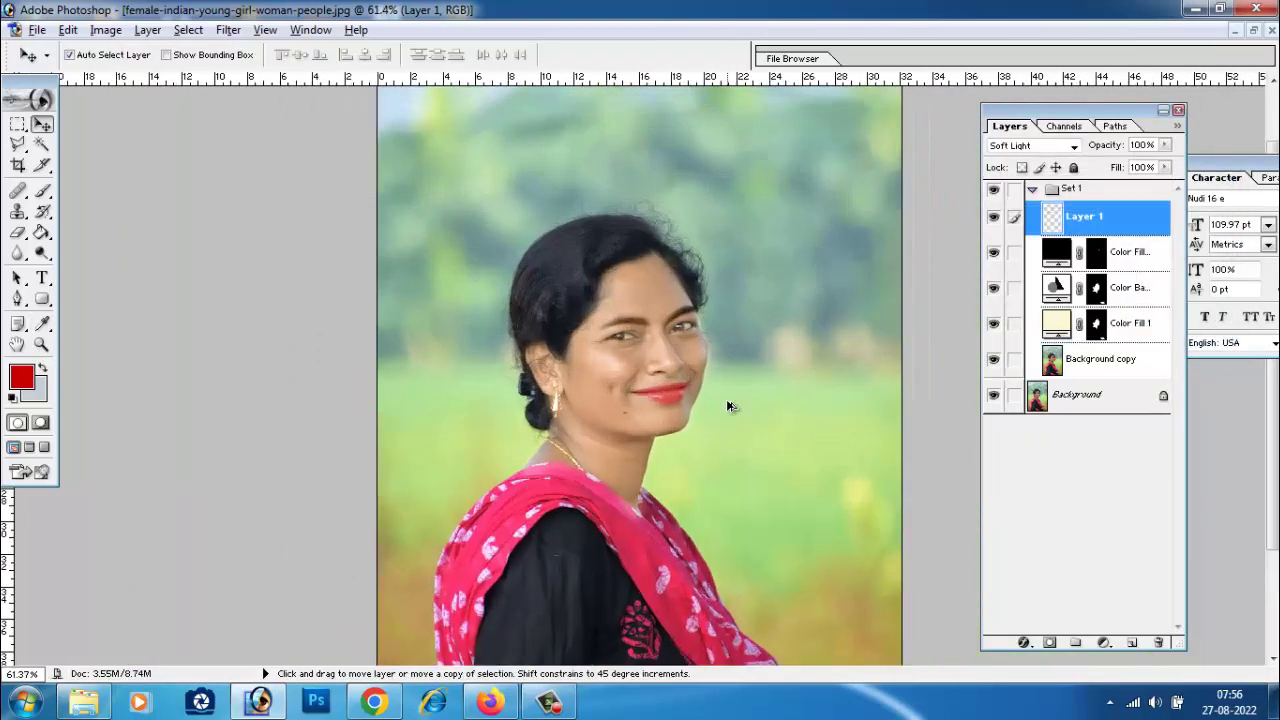
left_click_drag(728, 406, 749, 346)
scroll(740, 391, "up", 6)
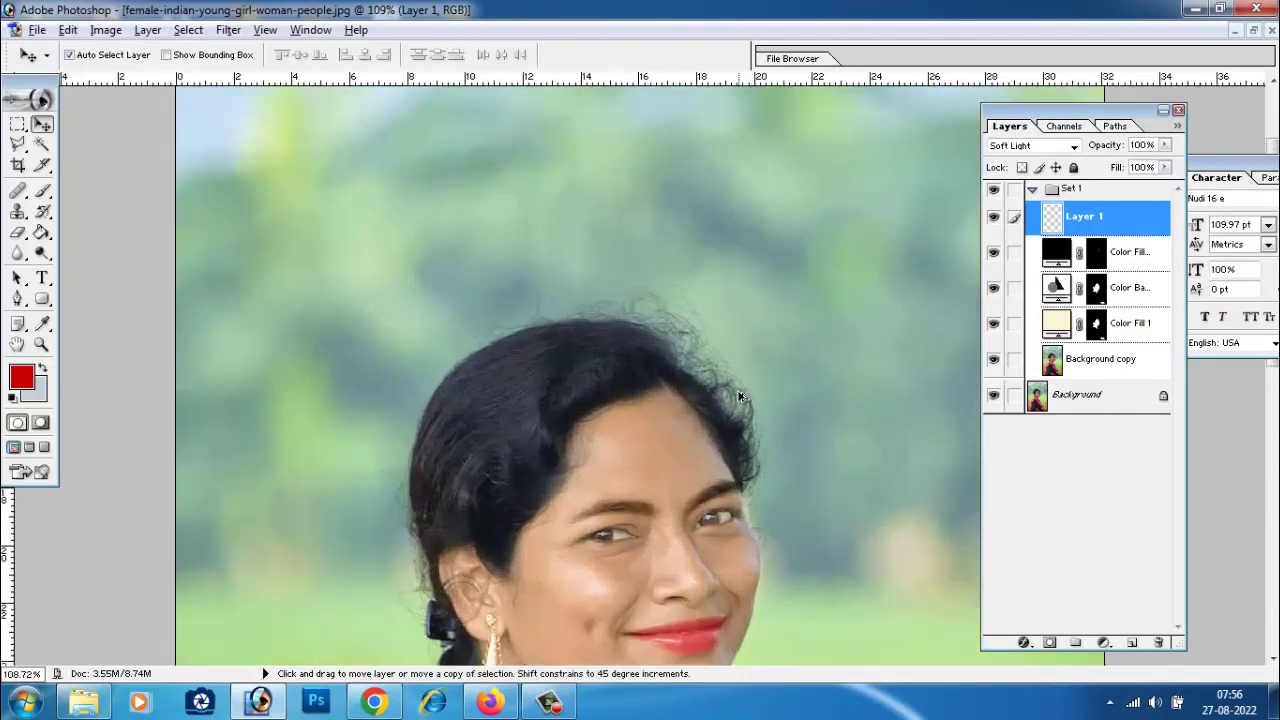
left_click_drag(745, 500, 748, 350)
scroll(714, 406, "up", 1)
left_click_drag(714, 406, 734, 354)
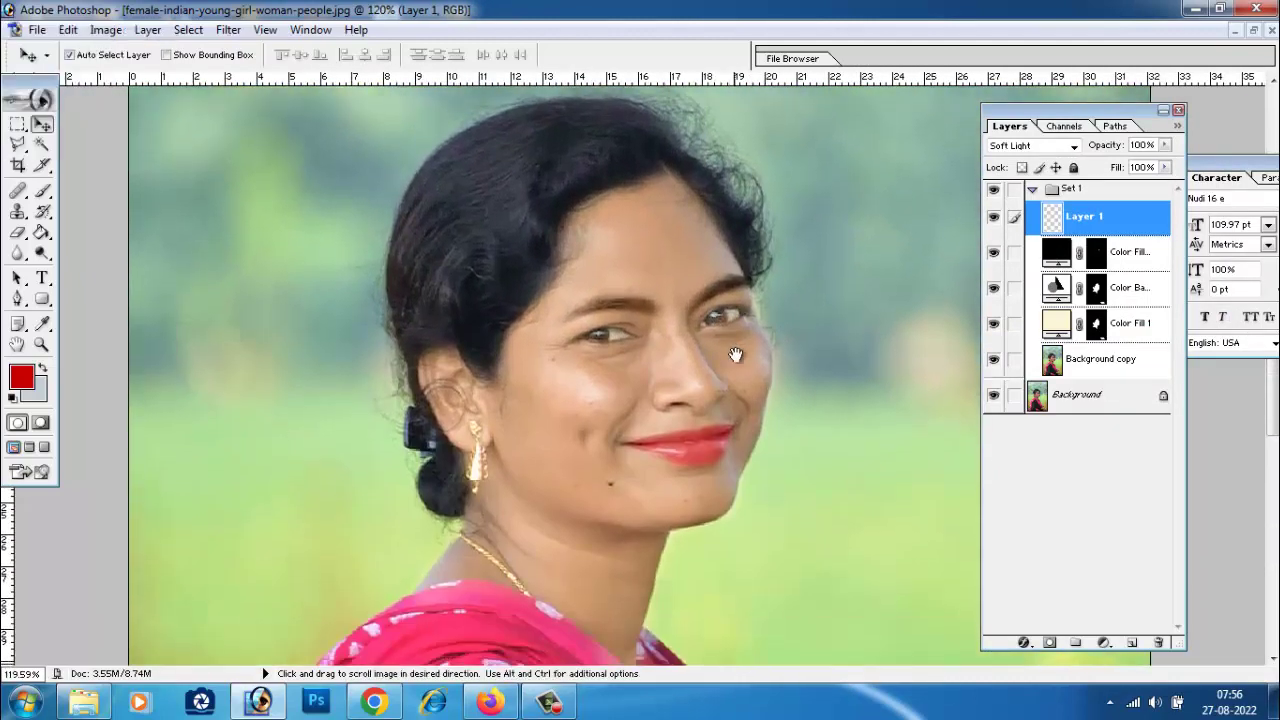
left_click(1131, 642)
left_click(42, 193)
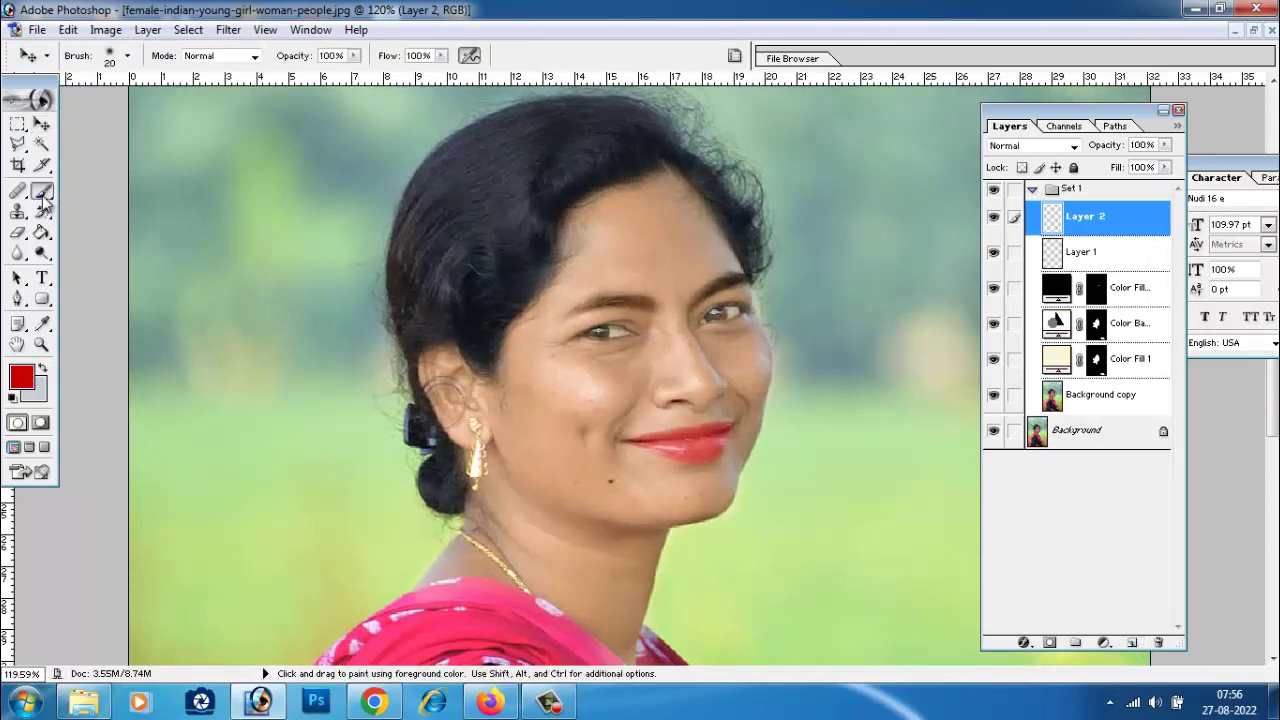
left_click(13, 399)
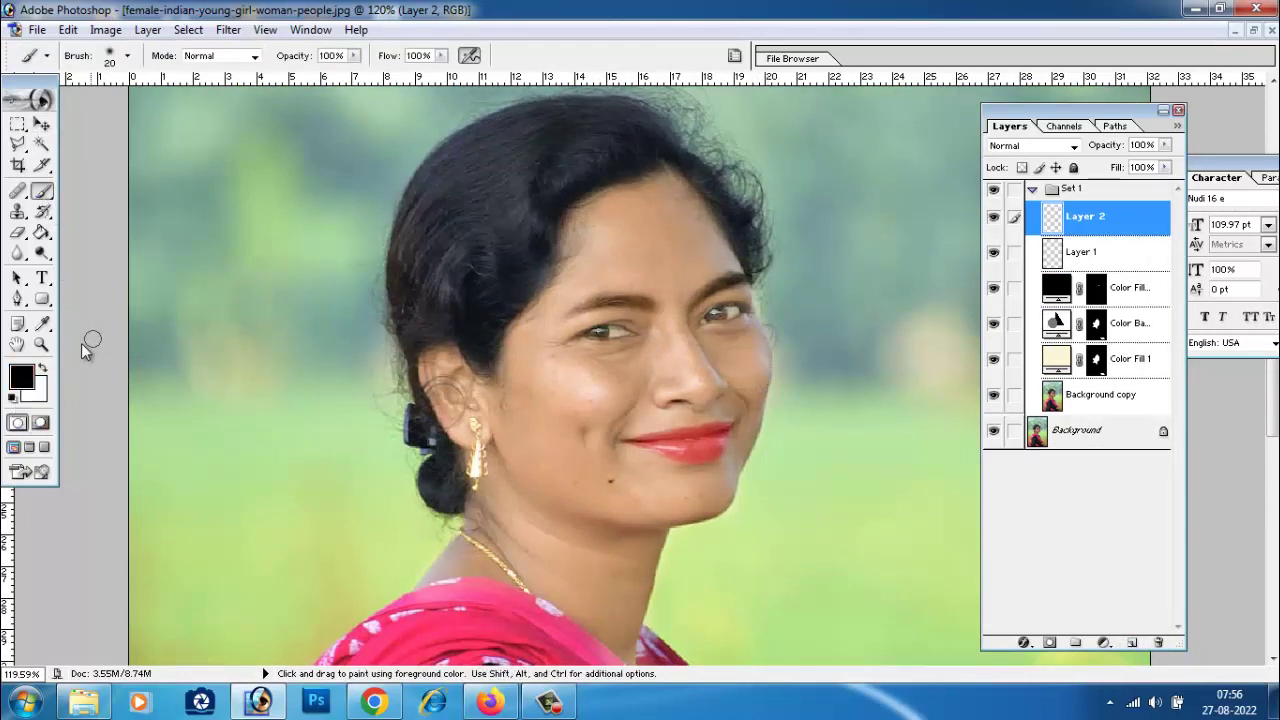
left_click(45, 369)
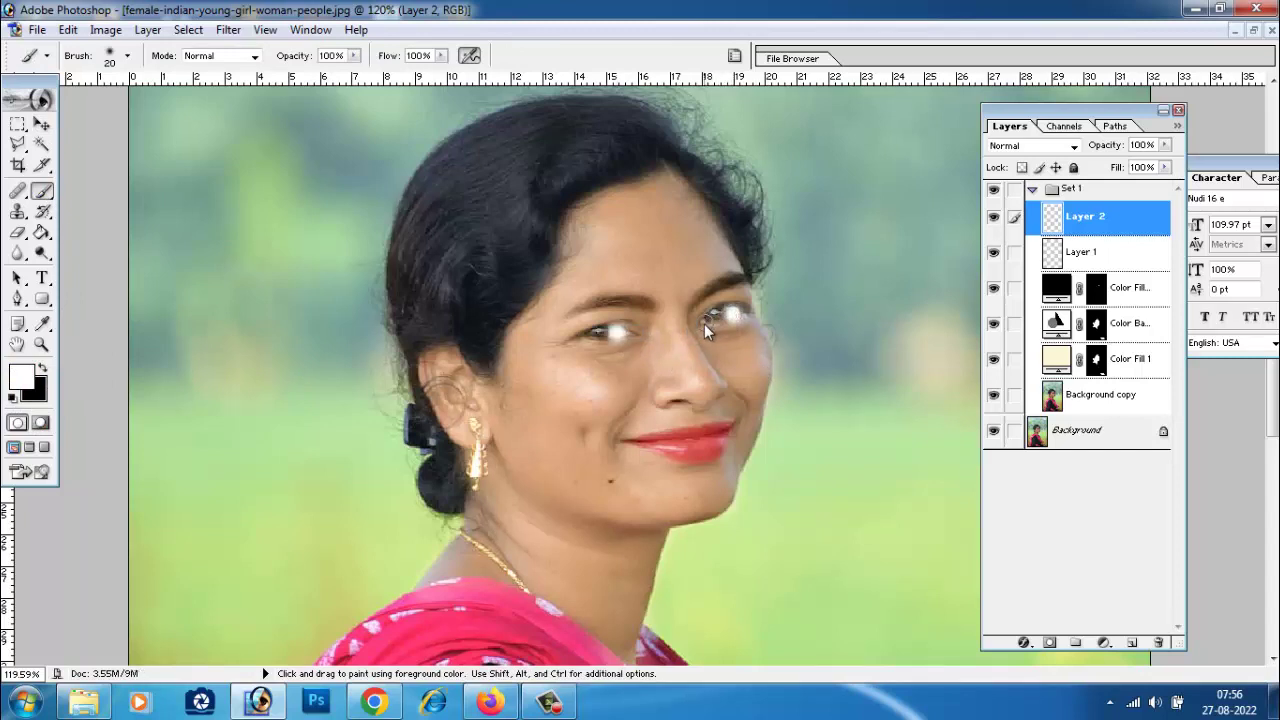
left_click(736, 318)
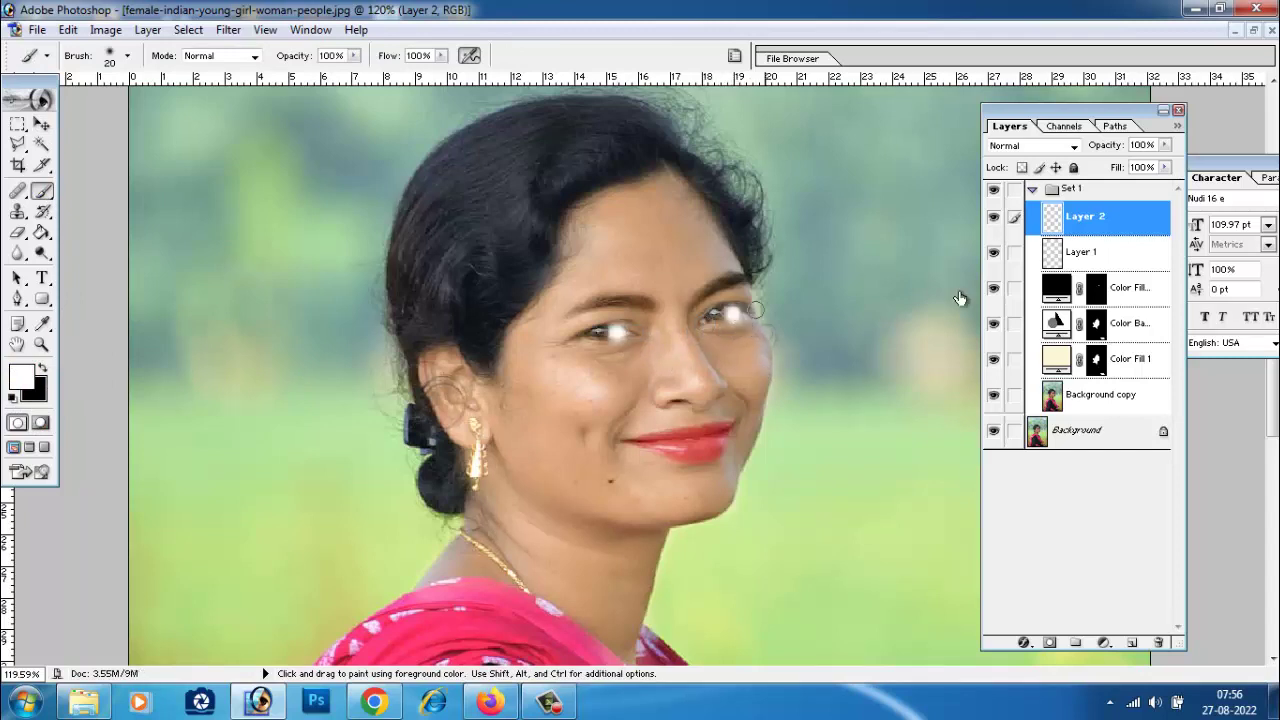
Set the white eye layer's blend mode to Soft Light and erase the excess white around the eyes with the Eraser at size 21.
left_click(1026, 145)
left_click(1020, 318)
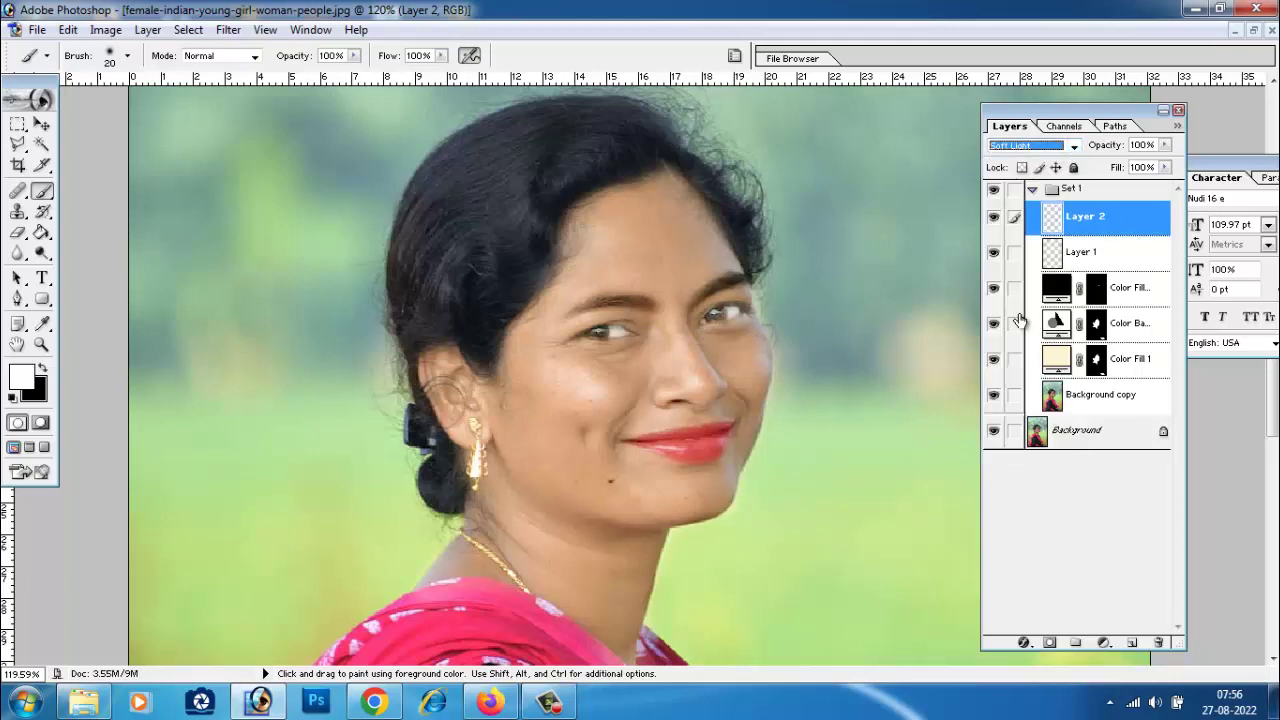
left_click(17, 232)
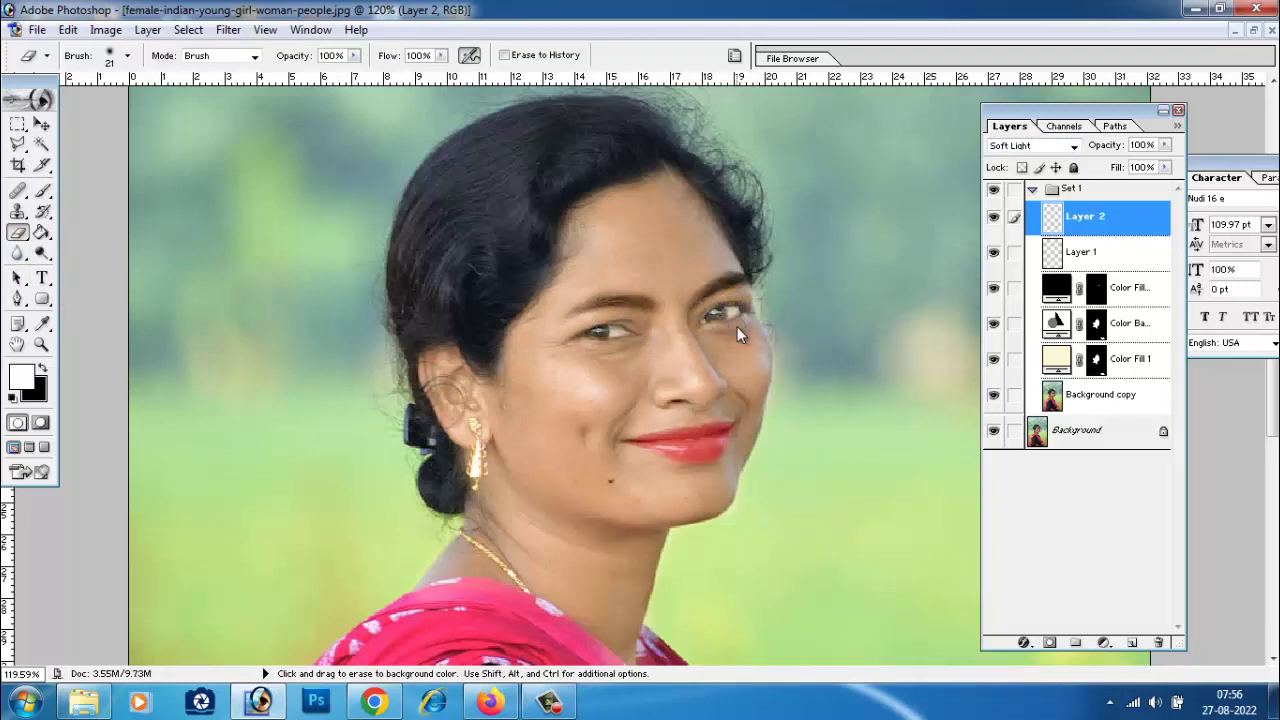
left_click_drag(625, 346, 645, 331)
left_click(41, 123)
Compare the portrait with and without the white eye layer, Layer 2, and leave that layer hidden.
left_click(993, 217)
left_click(994, 219)
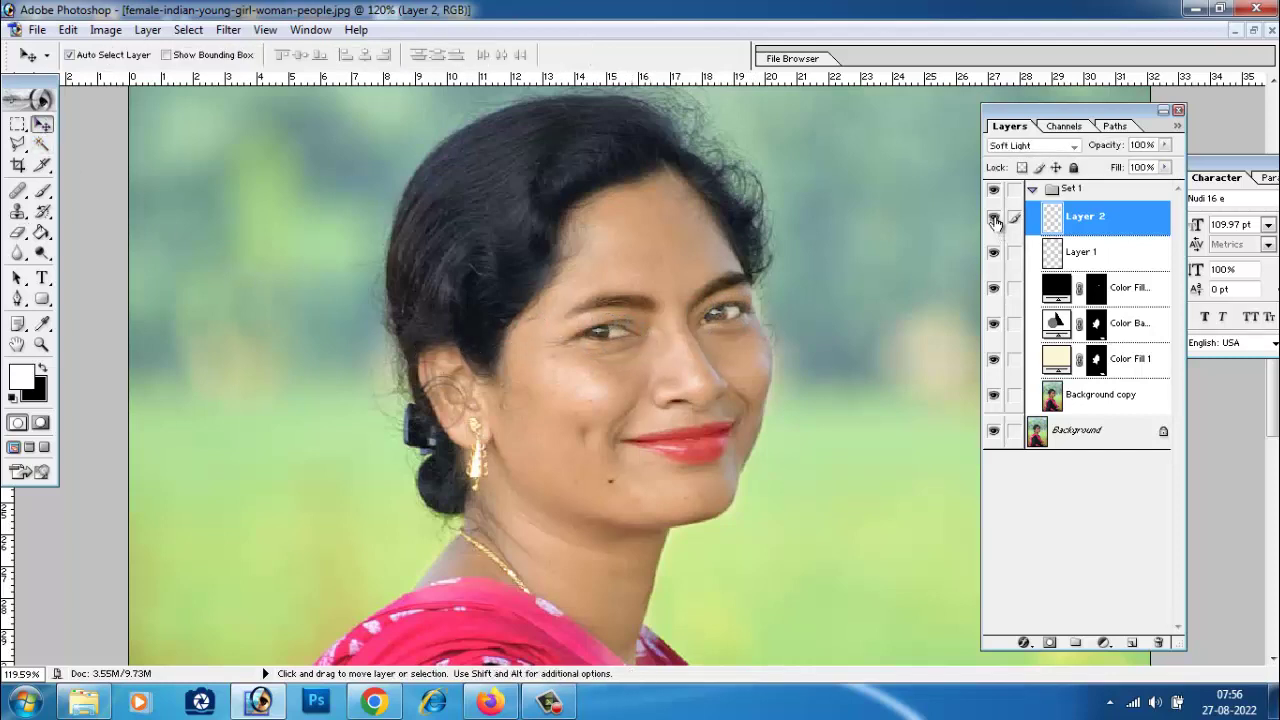
left_click(994, 219)
left_click(994, 219)
key("ctrl+0")
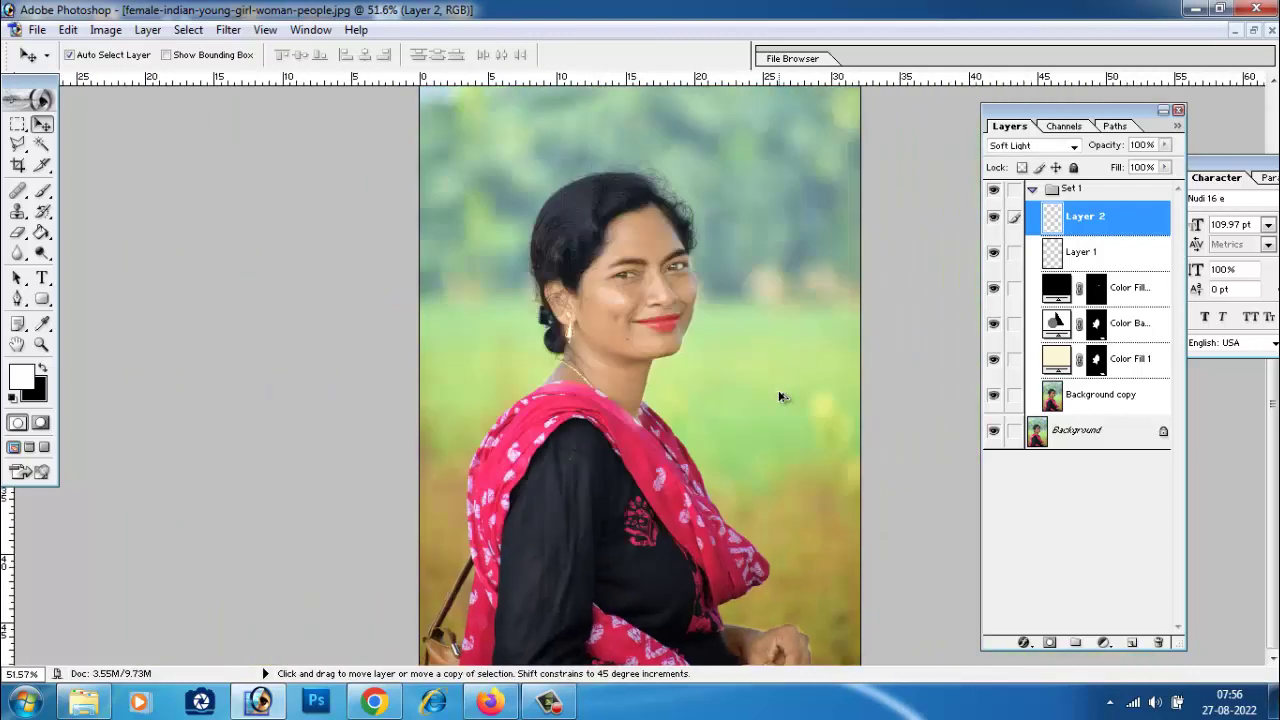
scroll(781, 397, "up", 3)
left_click(993, 219)
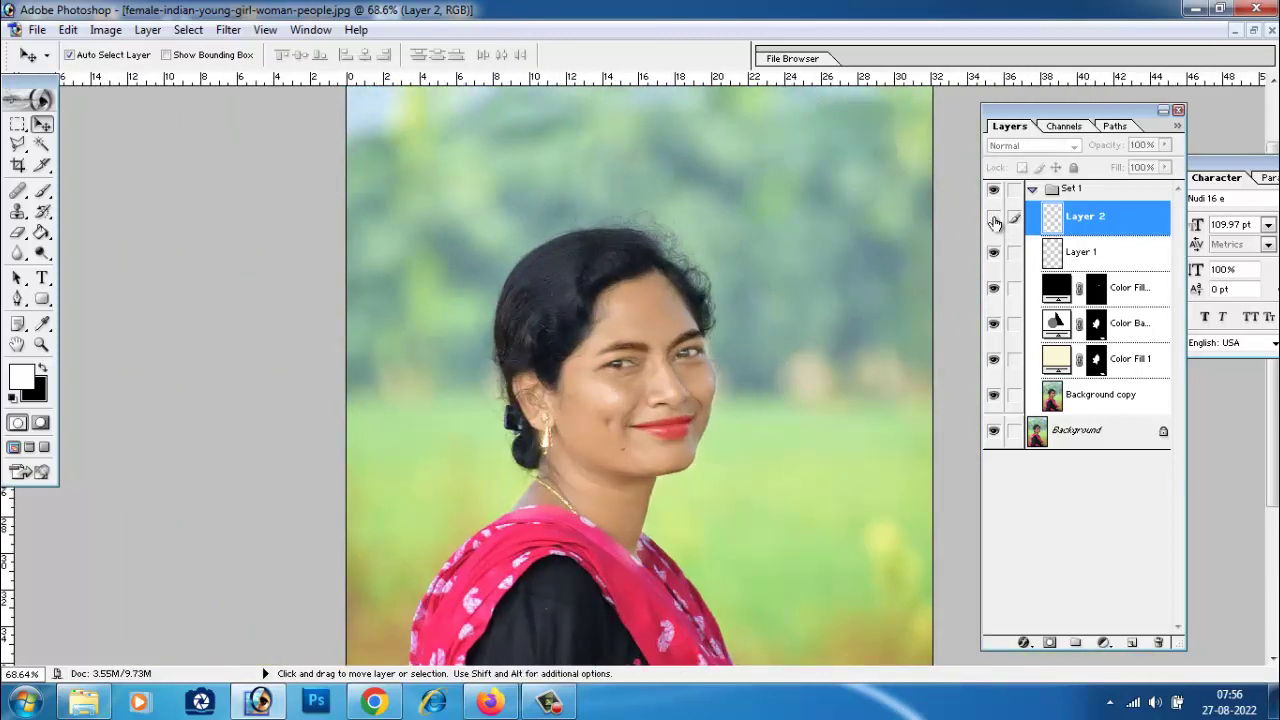
left_click(994, 220)
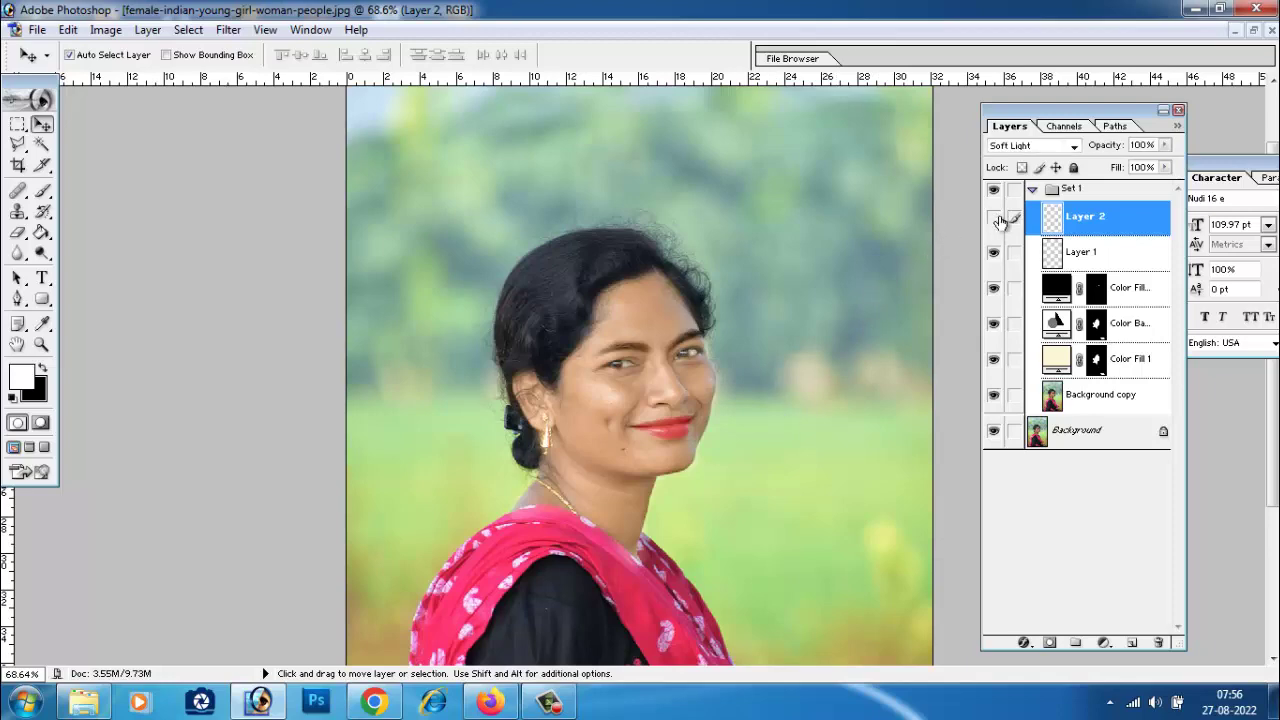
left_click(994, 219)
key("ctrl+0")
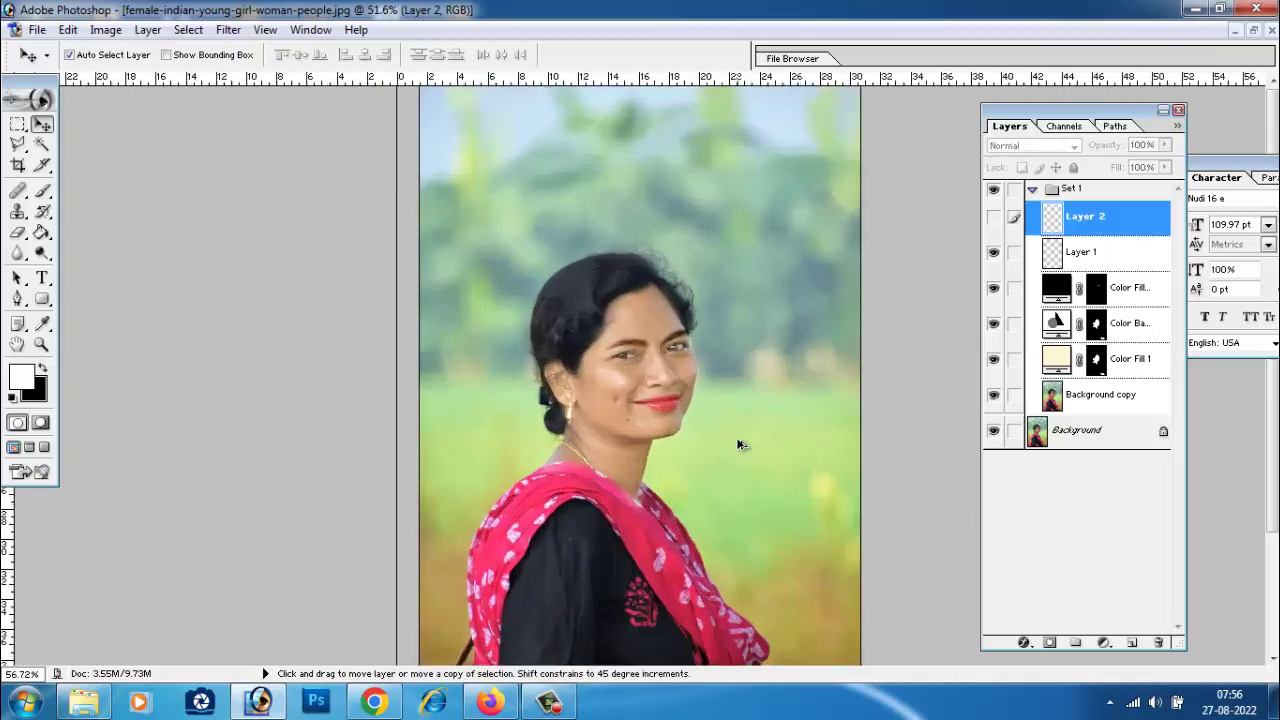
scroll(740, 444, "up", 2)
left_click_drag(751, 557, 732, 304)
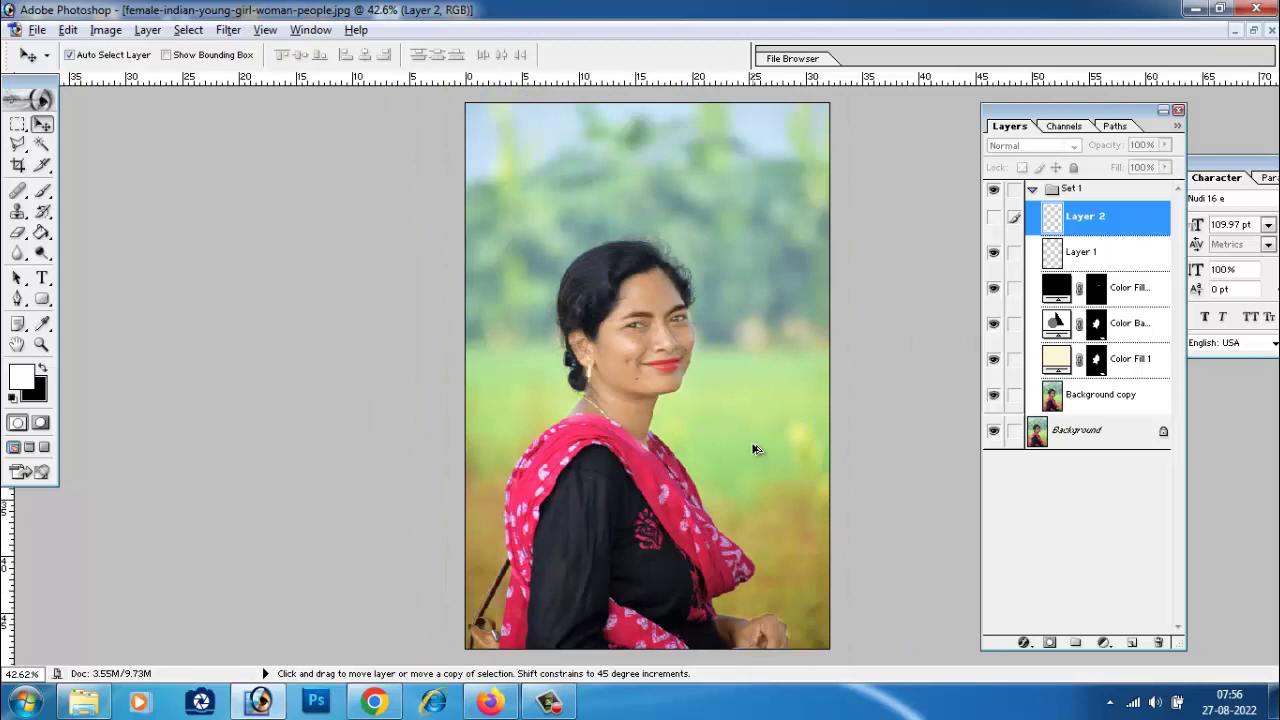
Save a copy of the retouched portrait to the Desktop in JPEG format under the file name xxxx.
left_click(37, 30)
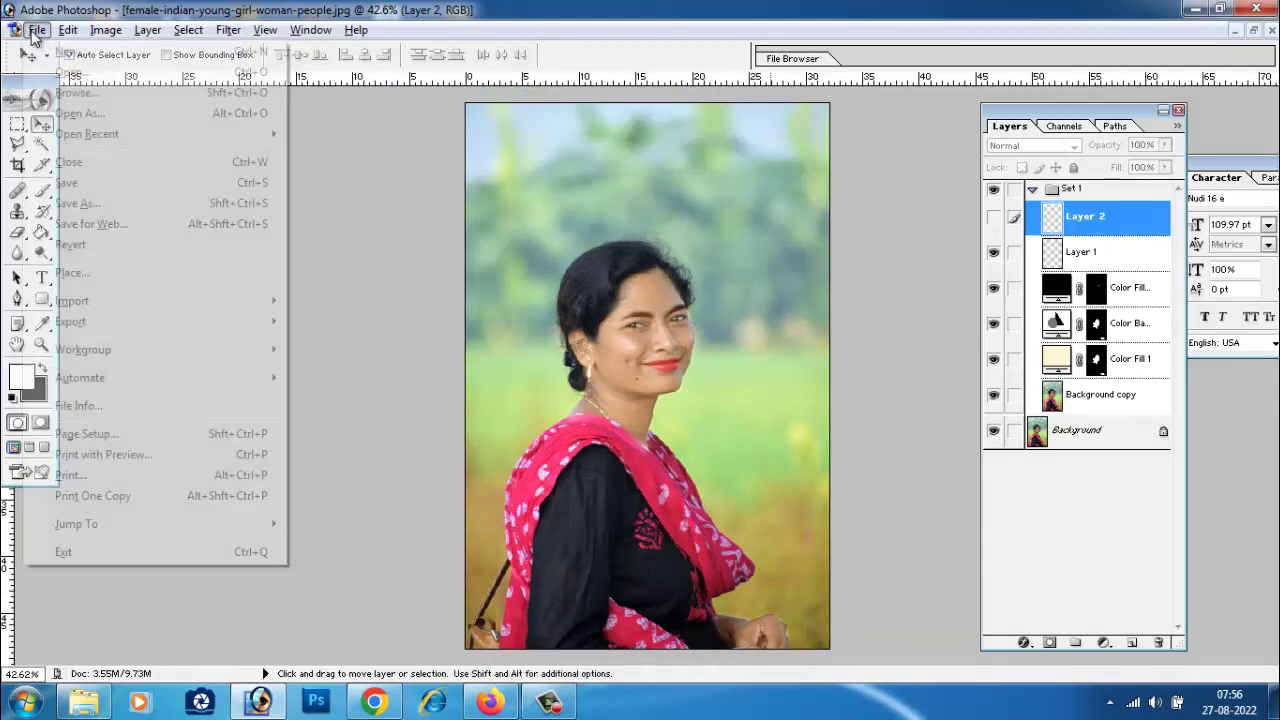
left_click(80, 203)
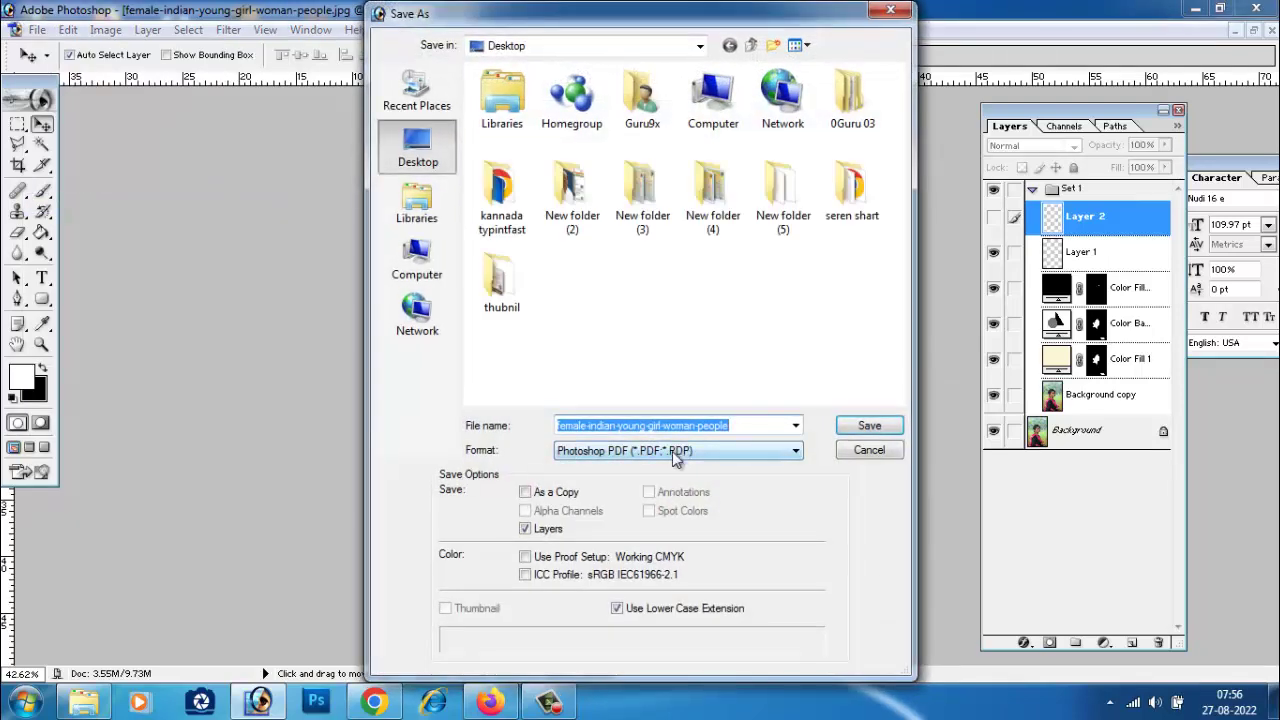
left_click(676, 451)
left_click(675, 529)
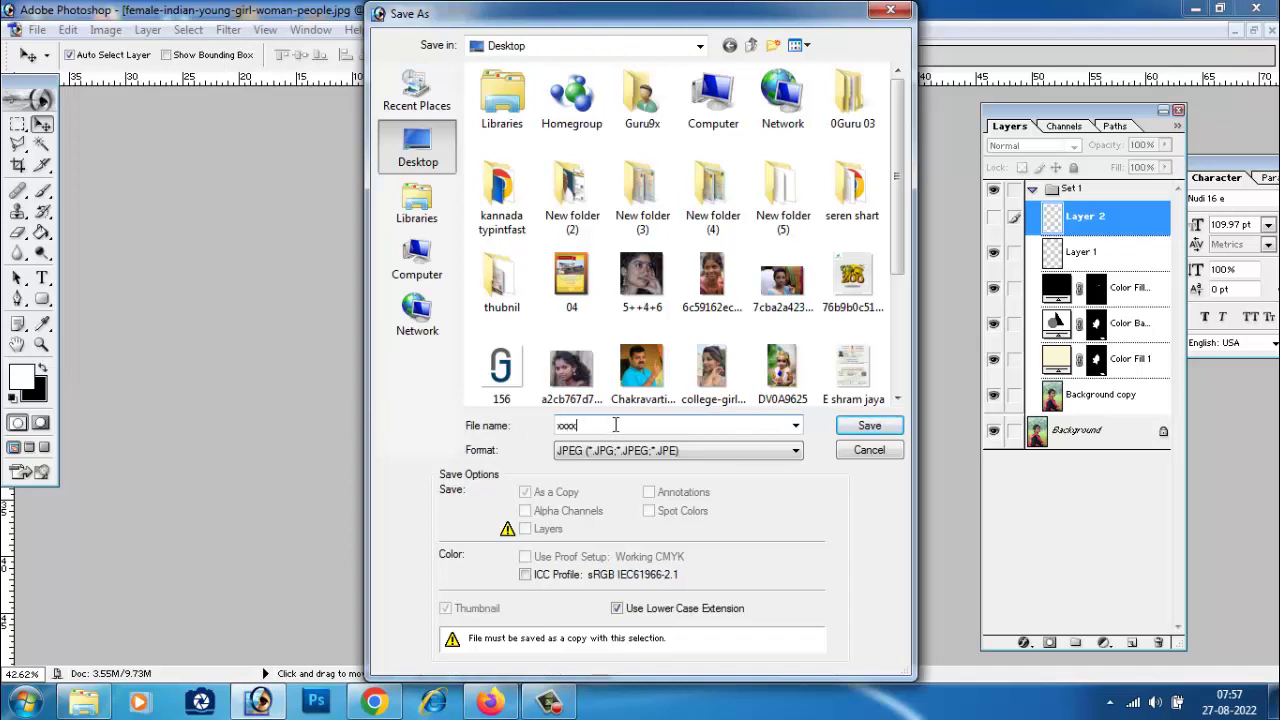
left_click(430, 158)
left_click(869, 427)
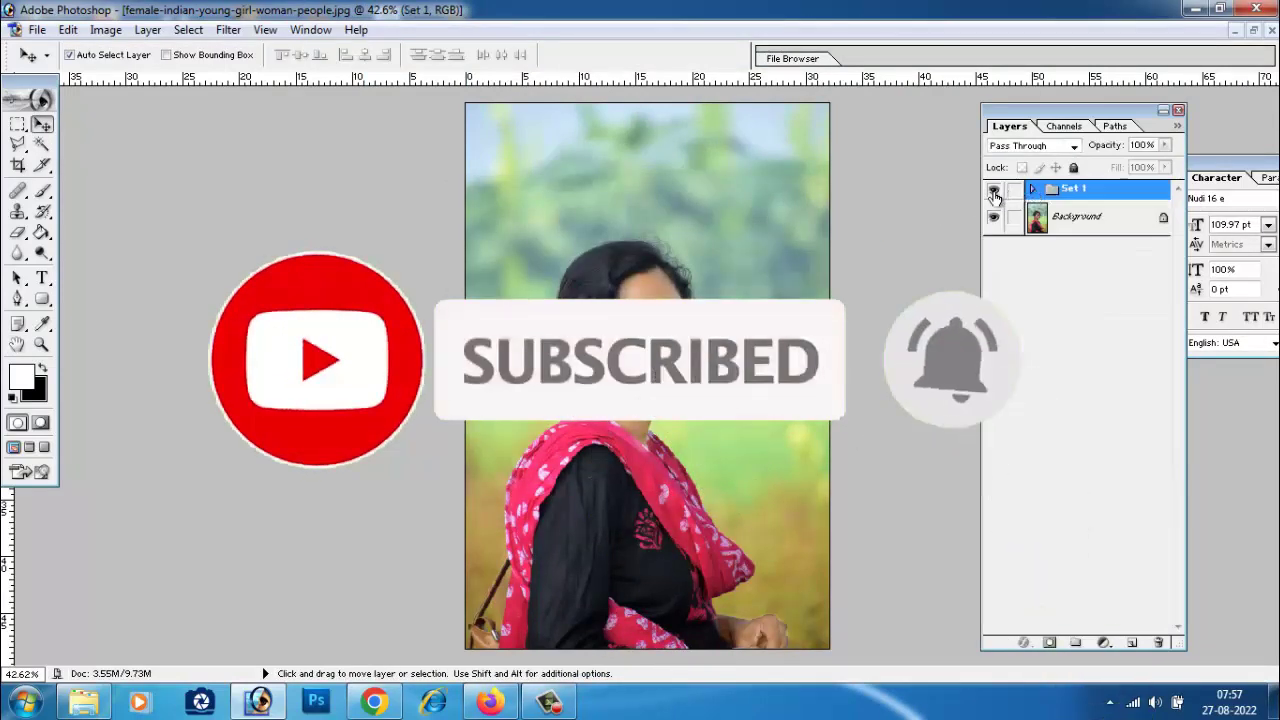
Compare the retouched face with the original photo by repeatedly hiding and showing the Set 1 layer group.
left_click(994, 192)
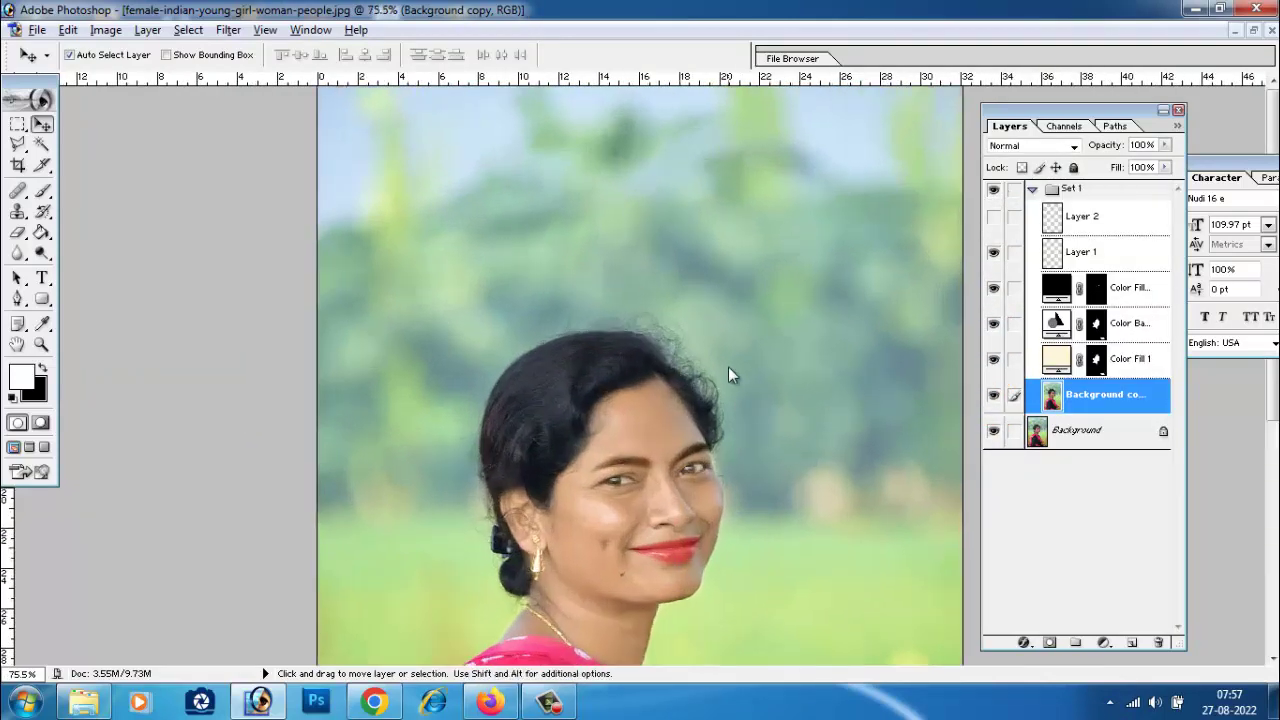
left_click_drag(728, 375, 766, 320)
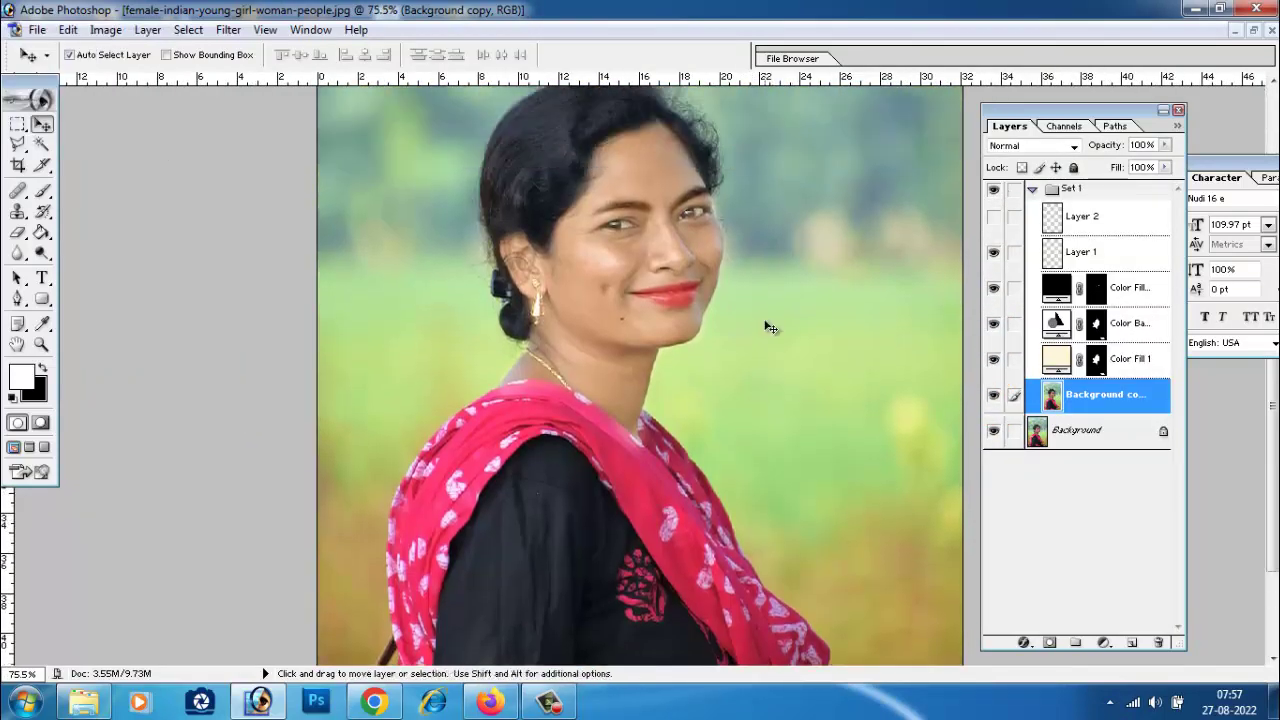
left_click(993, 191)
left_click(993, 191)
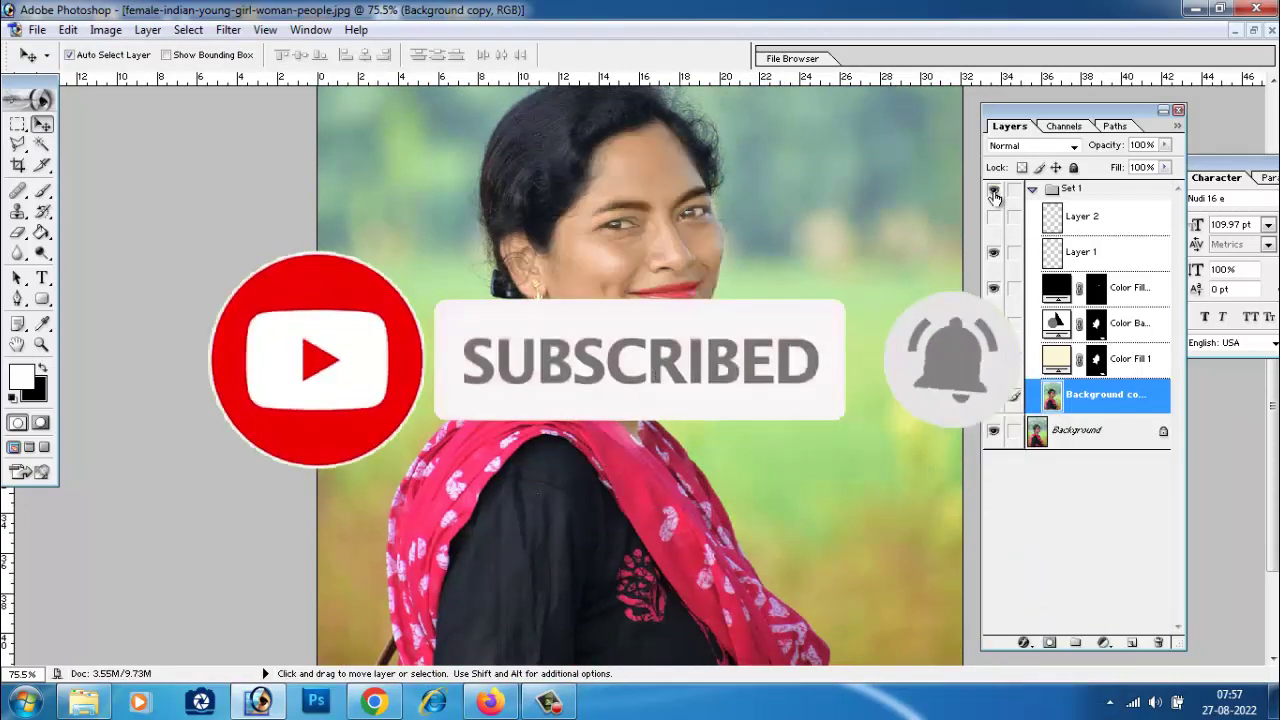
left_click(993, 190)
left_click(993, 190)
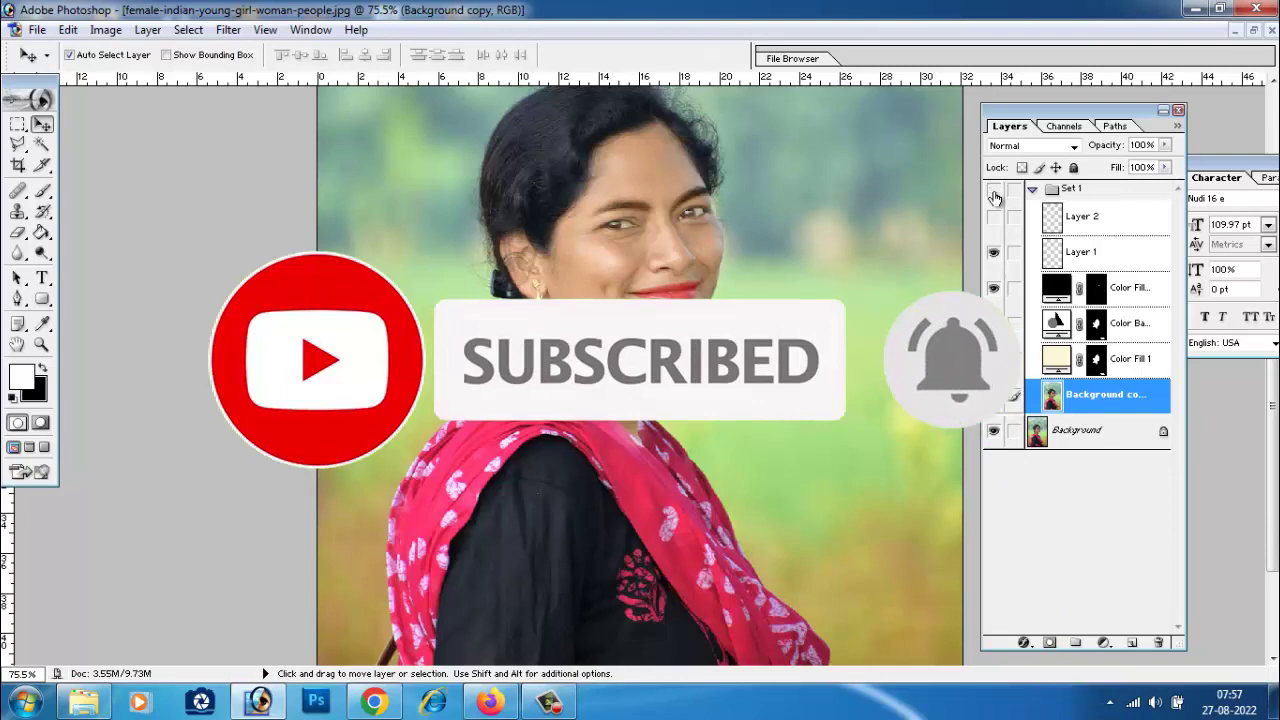
left_click(993, 191)
left_click(993, 191)
left_click(993, 191)
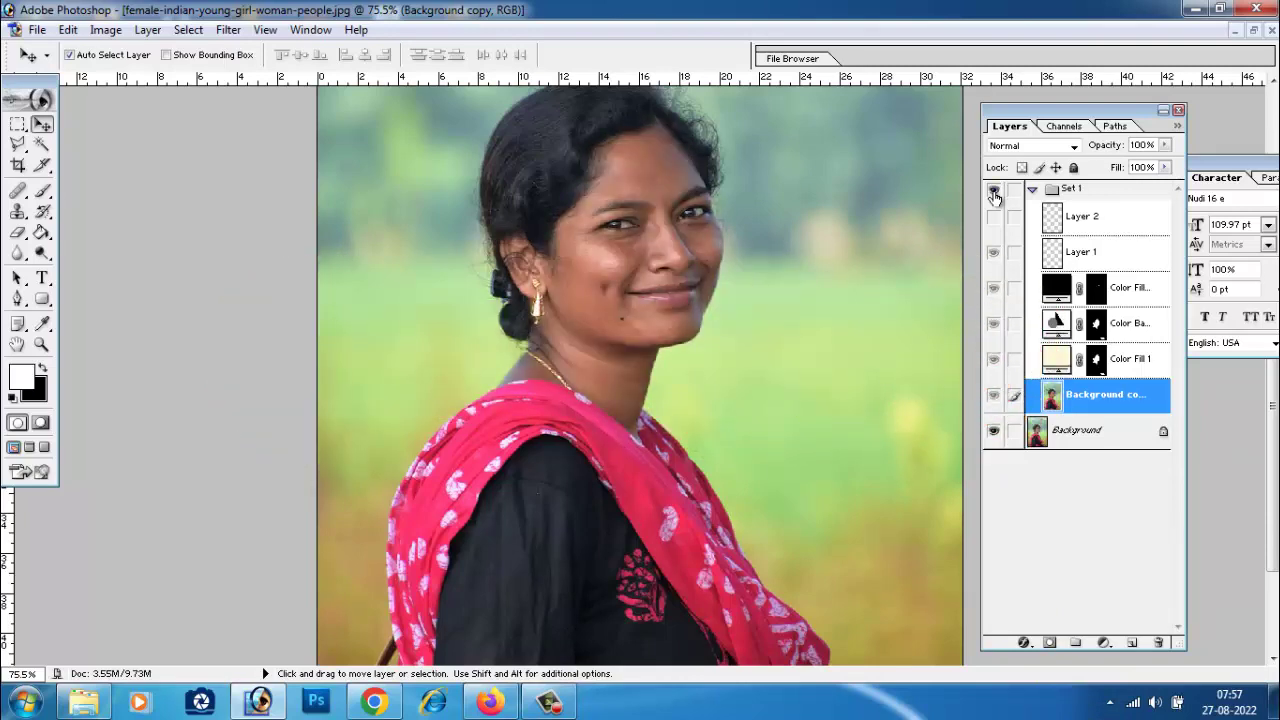
left_click(993, 190)
left_click(993, 190)
left_click(993, 190)
left_click(993, 190)
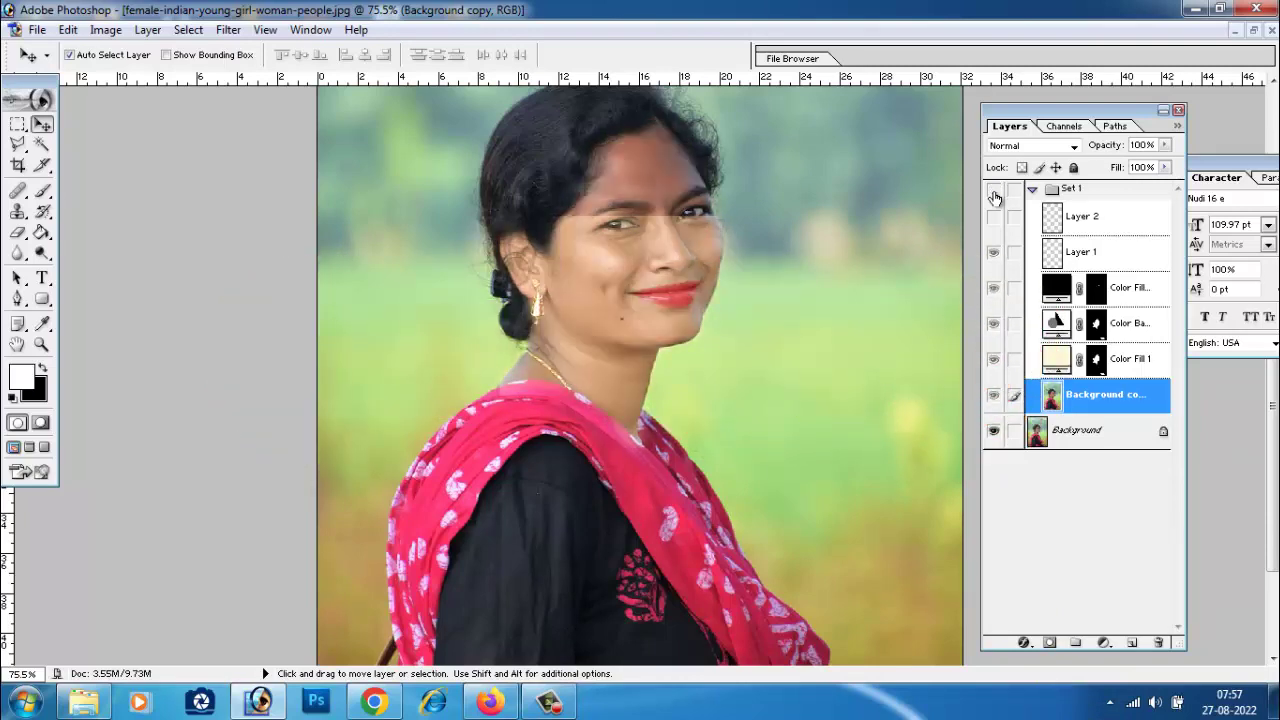
left_click(993, 191)
left_click(993, 191)
left_click(993, 191)
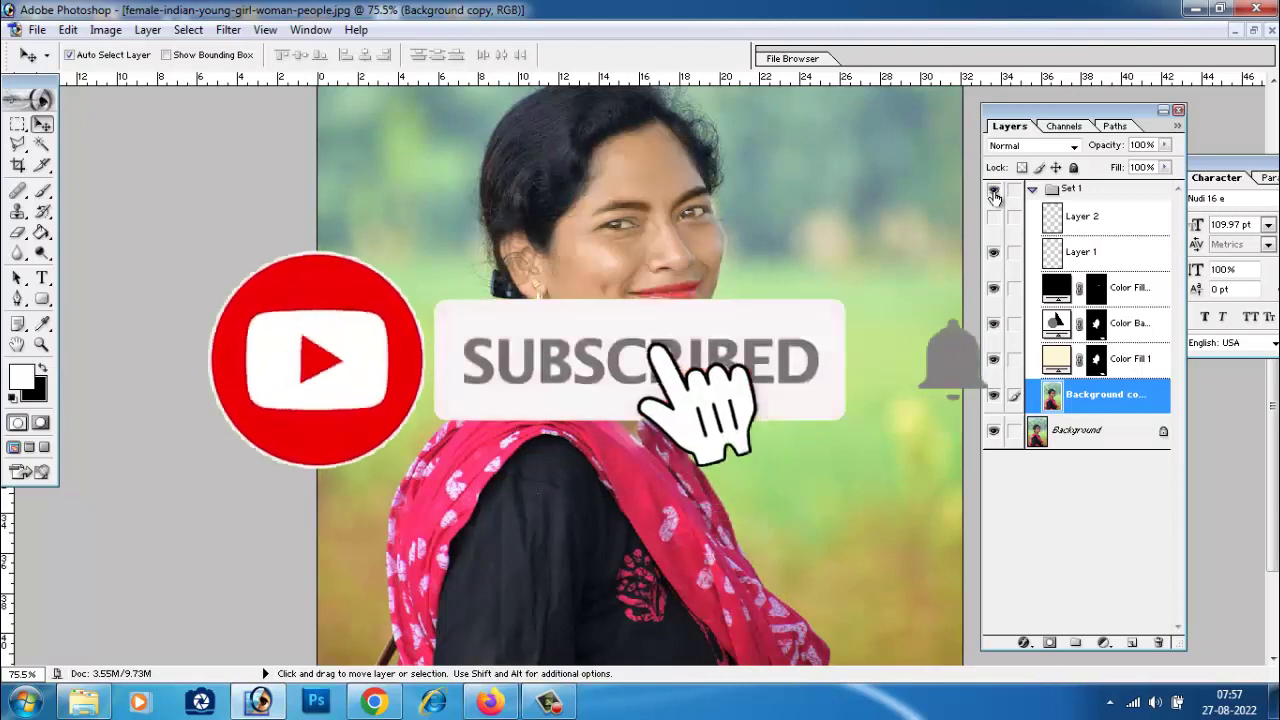